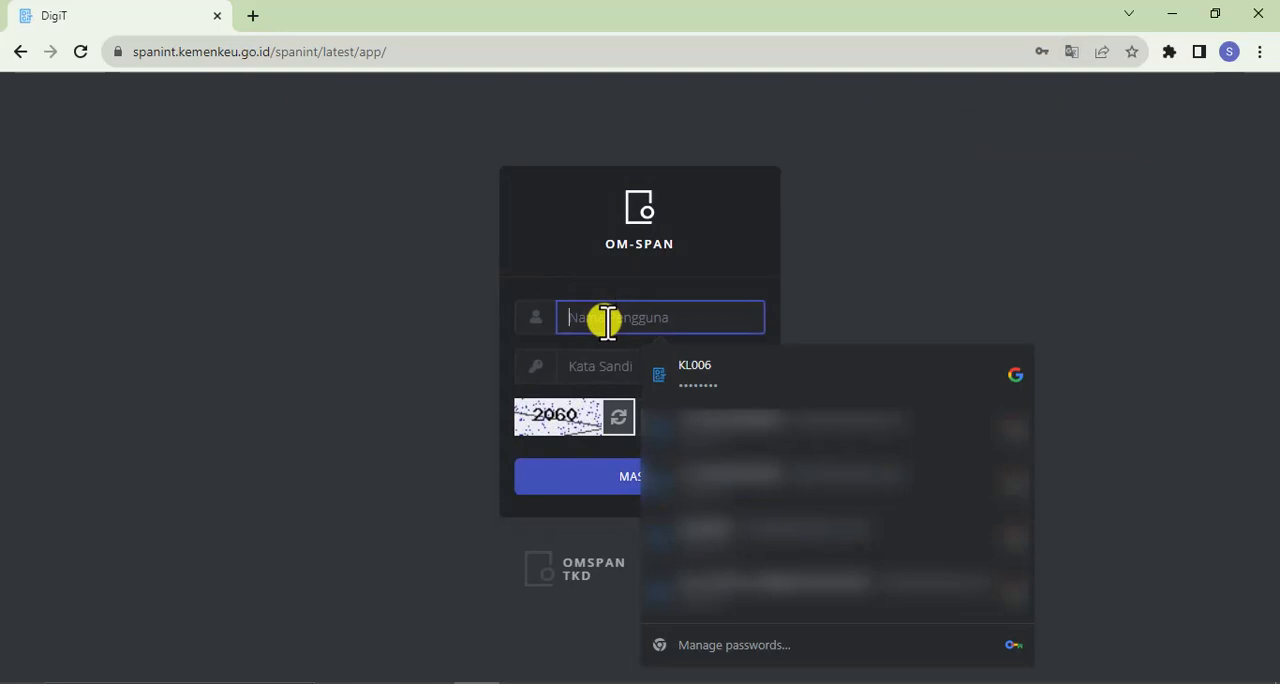
# Log in to OM-SPAN with the saved username and password plus the captcha code, and dismiss the browser's password warning
pyautogui.click(733, 385)
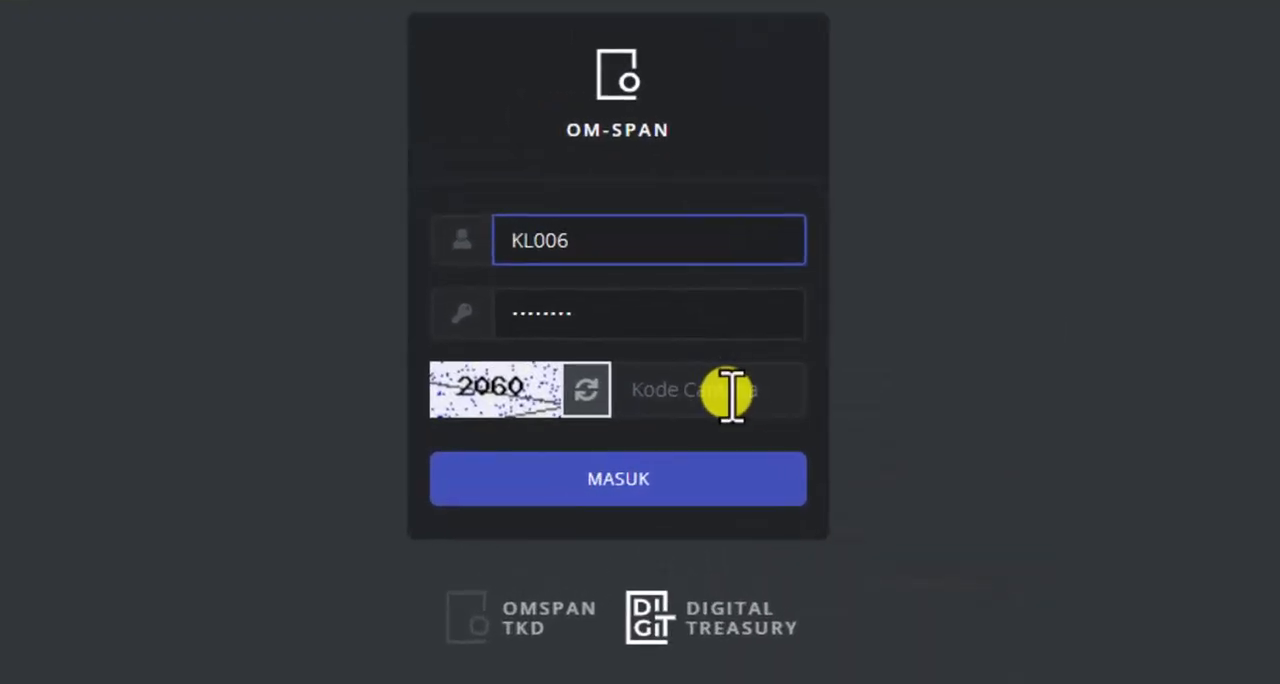
pyautogui.click(719, 421)
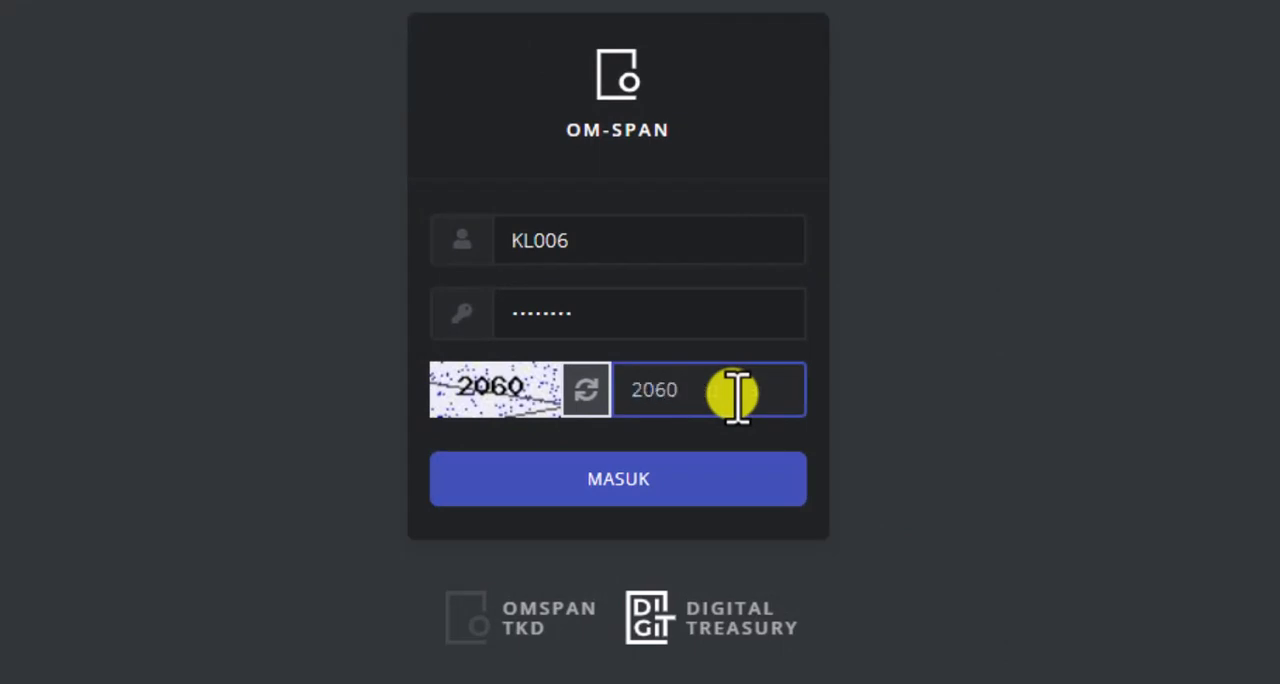
pyautogui.click(652, 472)
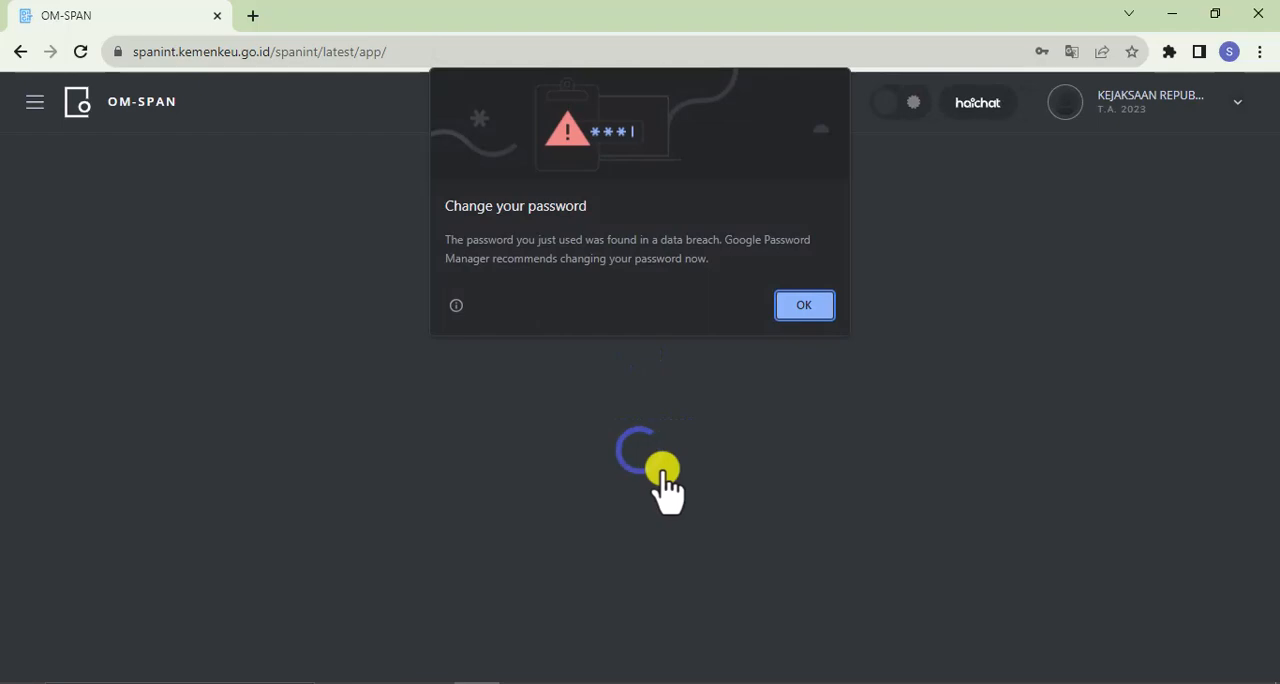
pyautogui.click(806, 310)
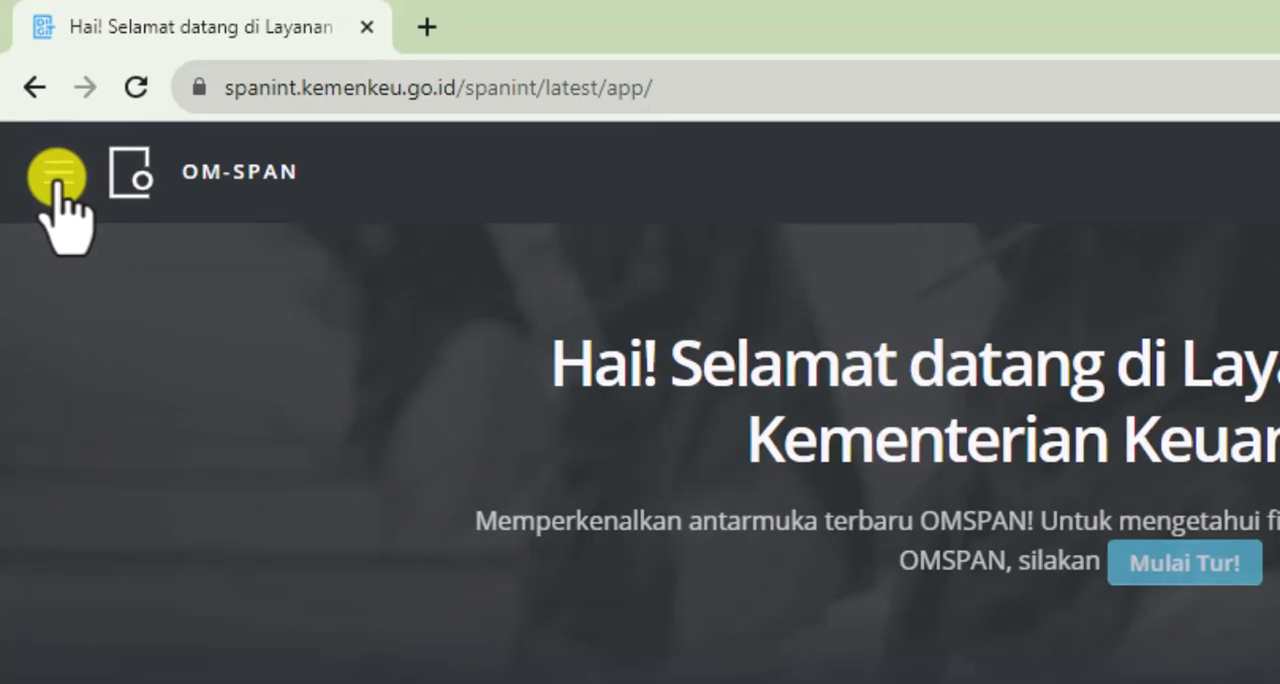
# Open the DIPA data download page, Download ADK DIPA Per Eselon1
pyautogui.click(57, 178)
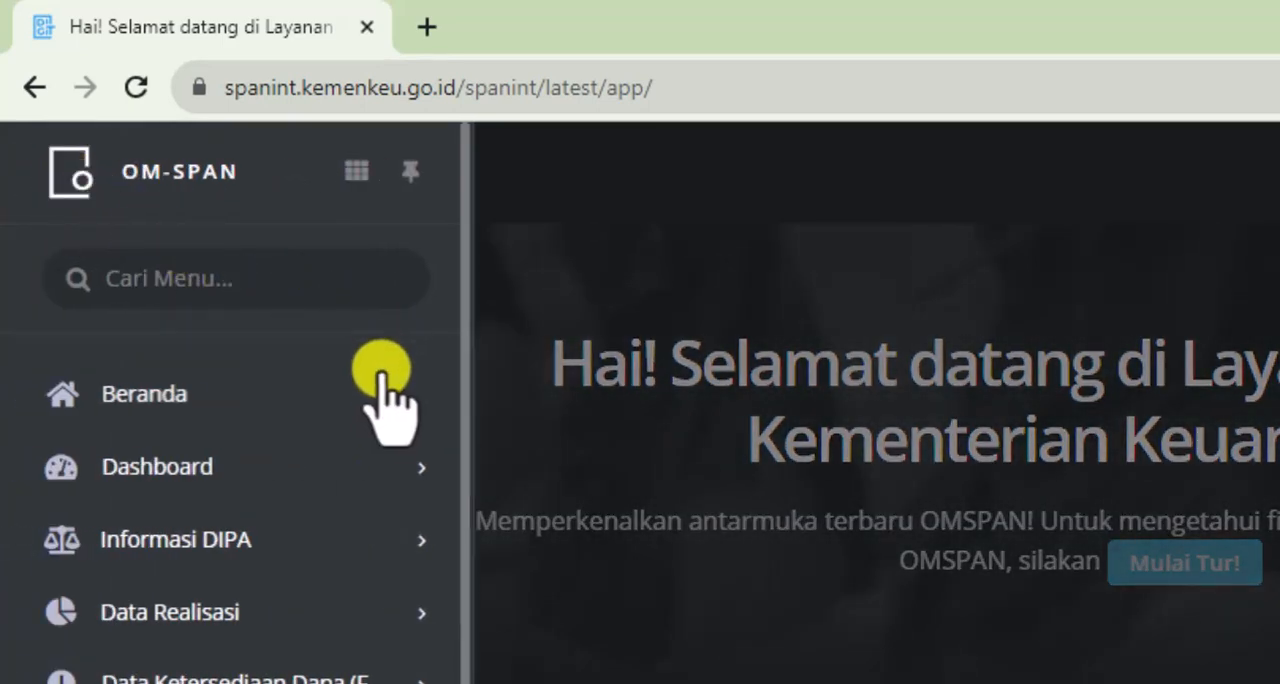
pyautogui.moveTo(352, 537)
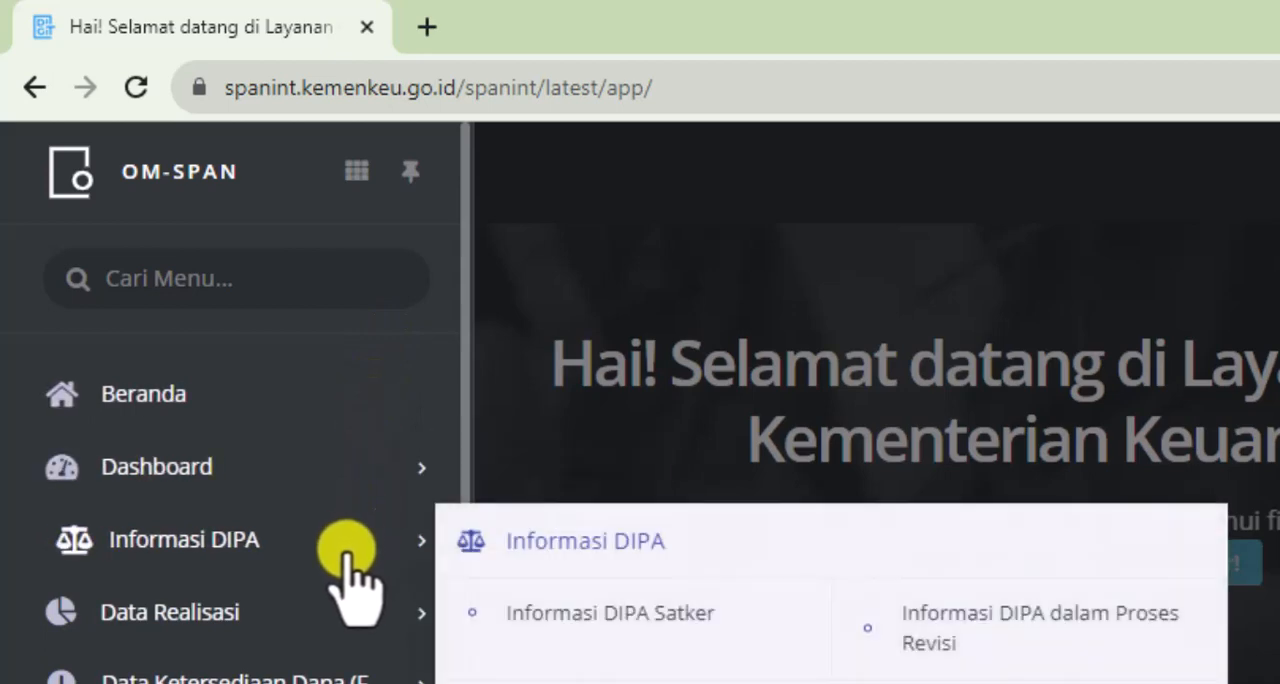
pyautogui.moveTo(328, 612)
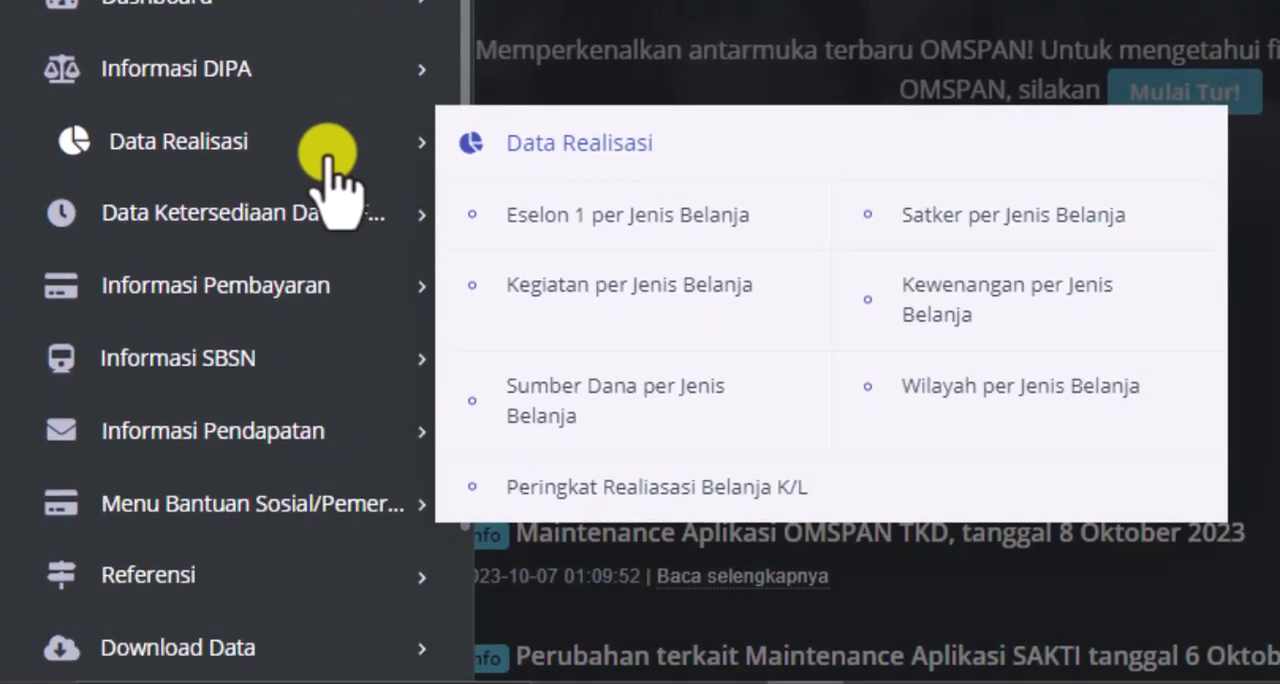
pyautogui.moveTo(324, 279)
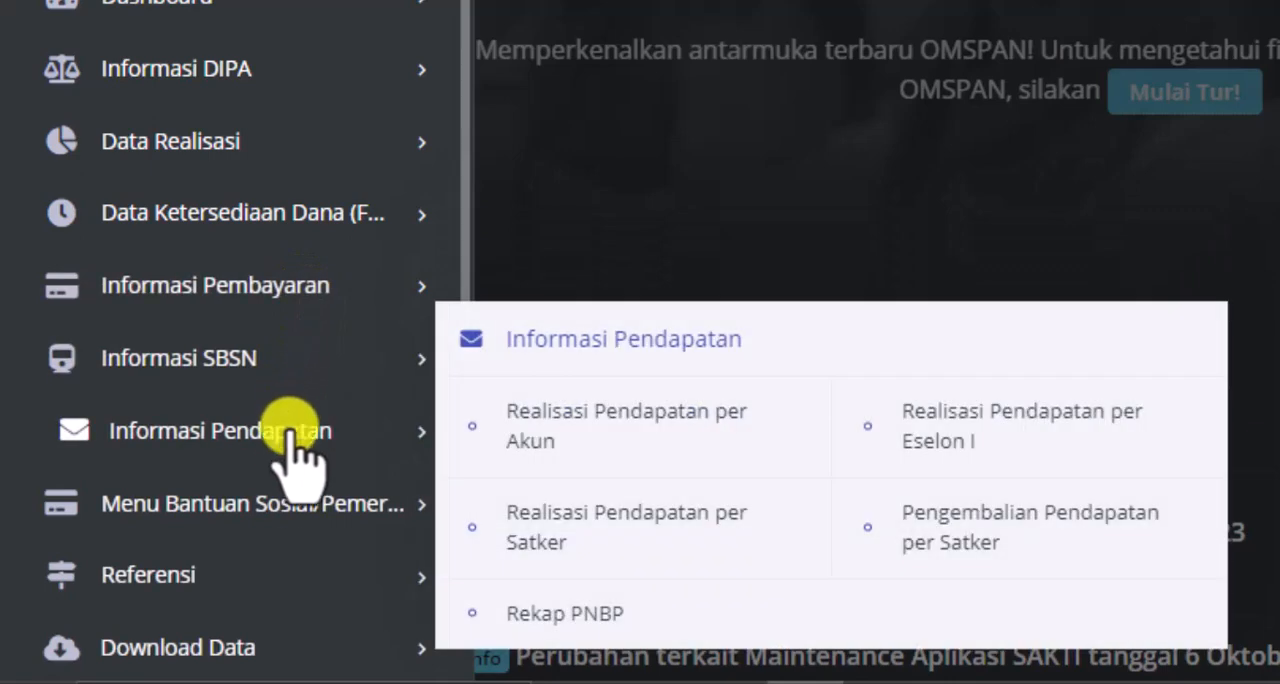
pyautogui.moveTo(287, 535)
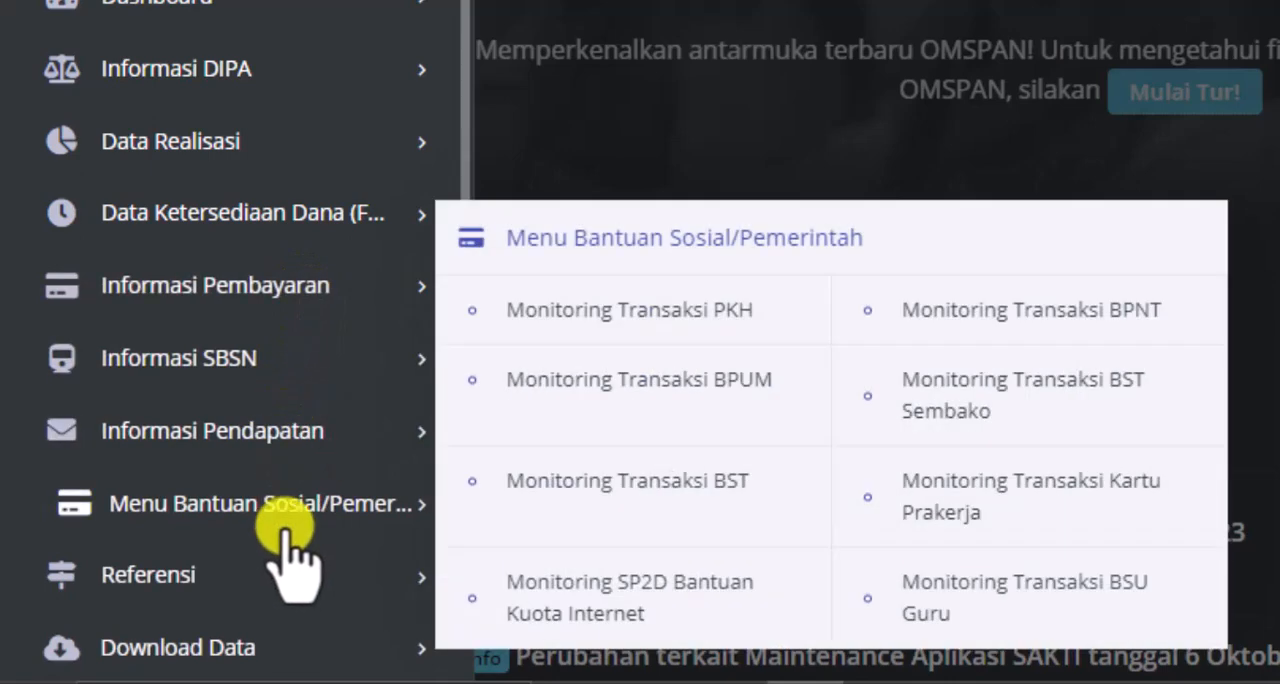
pyautogui.moveTo(270, 640)
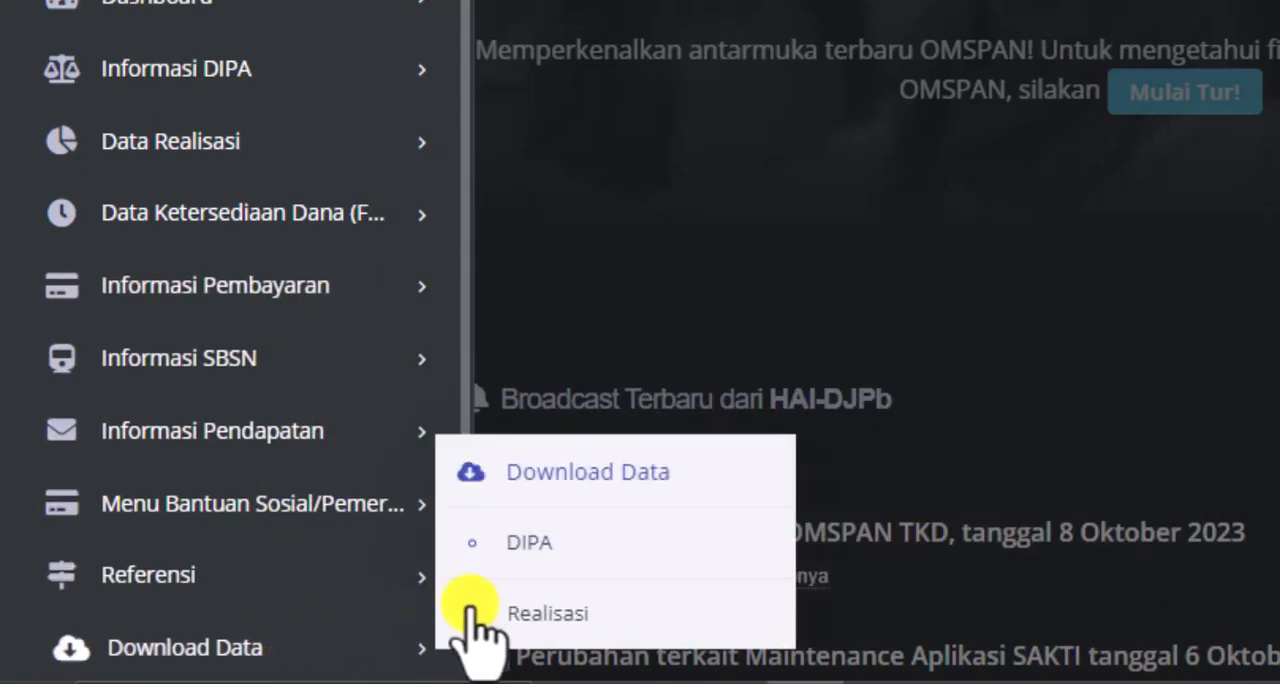
pyautogui.click(527, 545)
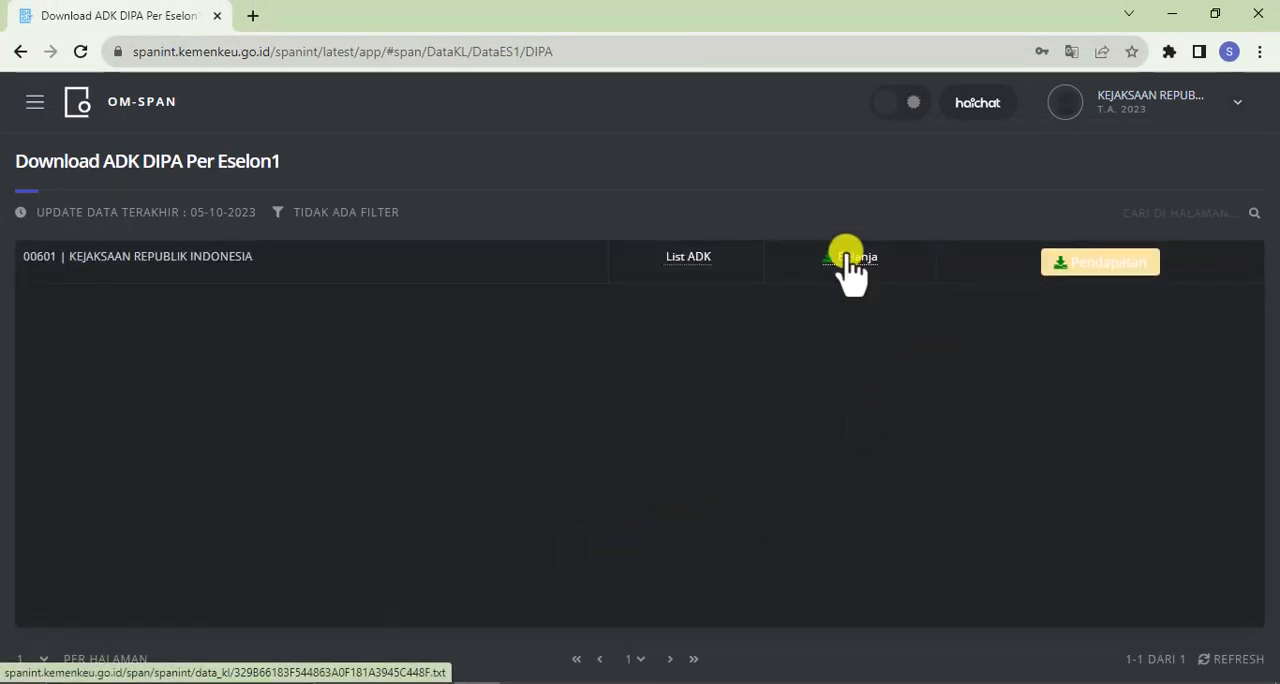
# Copy the link address of the Belanja file for DIPA and load it in a new browser tab to download it
pyautogui.rightClick(848, 257)
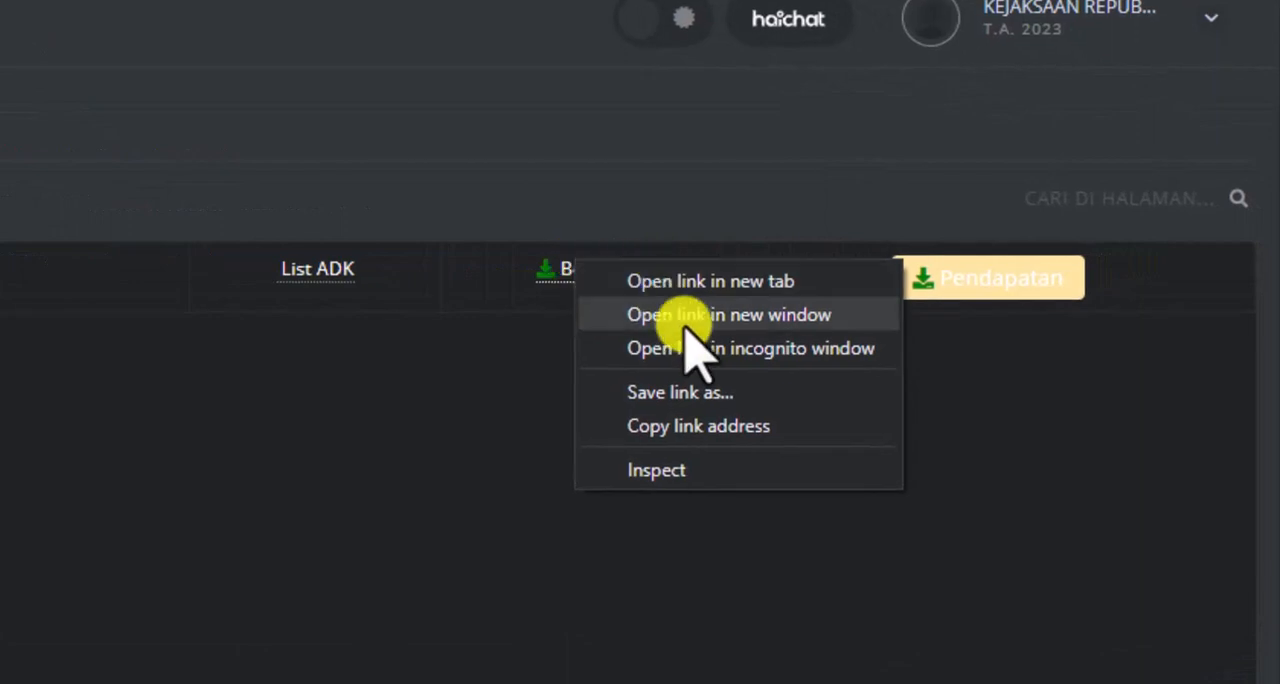
pyautogui.click(675, 425)
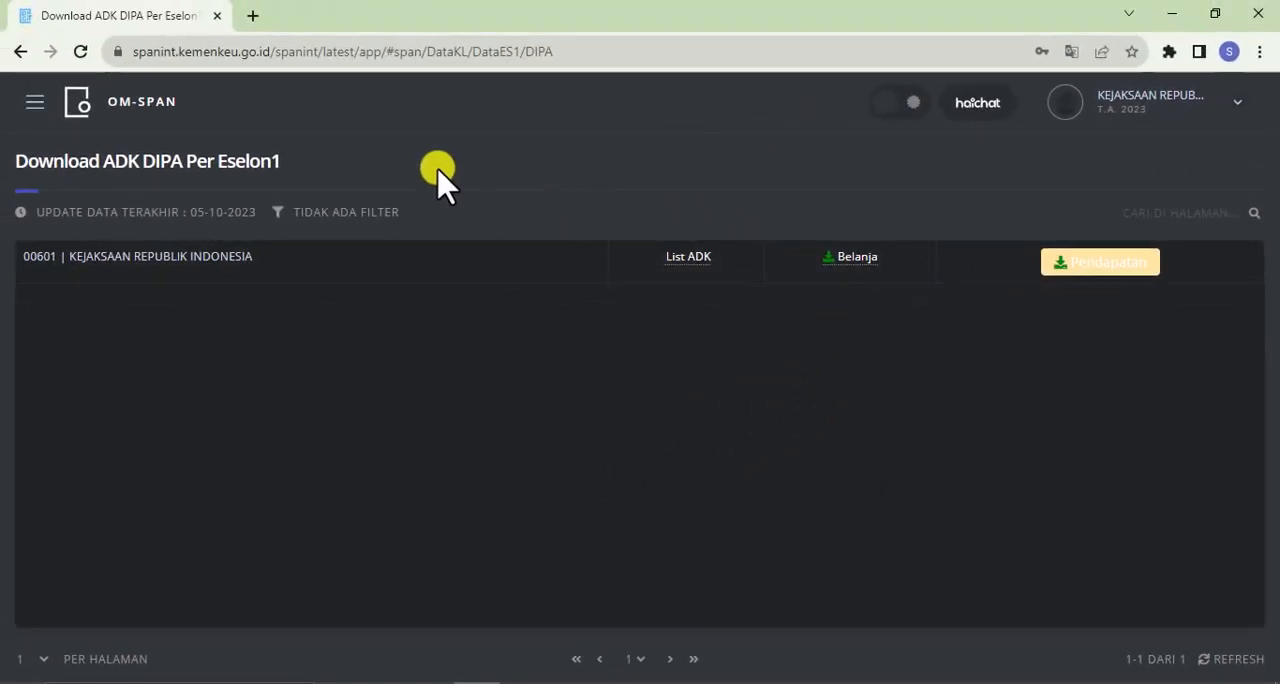
pyautogui.click(249, 15)
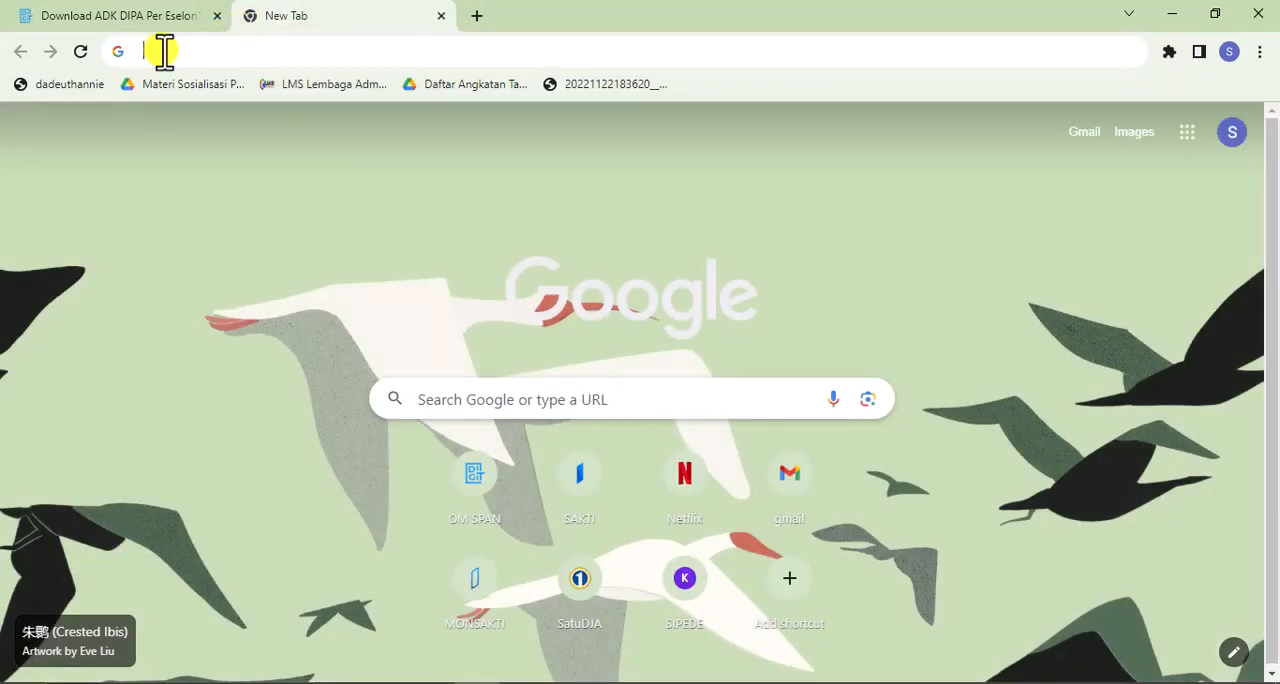
pyautogui.click(163, 50)
pyautogui.rightClick(163, 50)
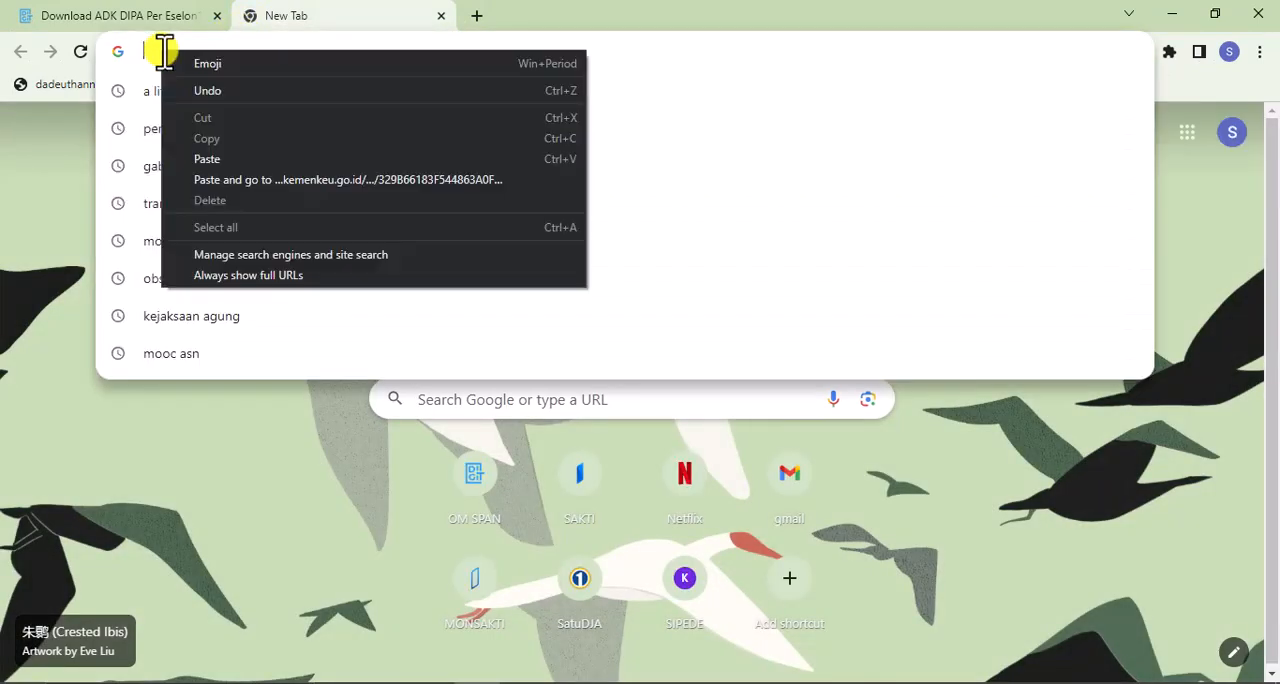
pyautogui.click(205, 159)
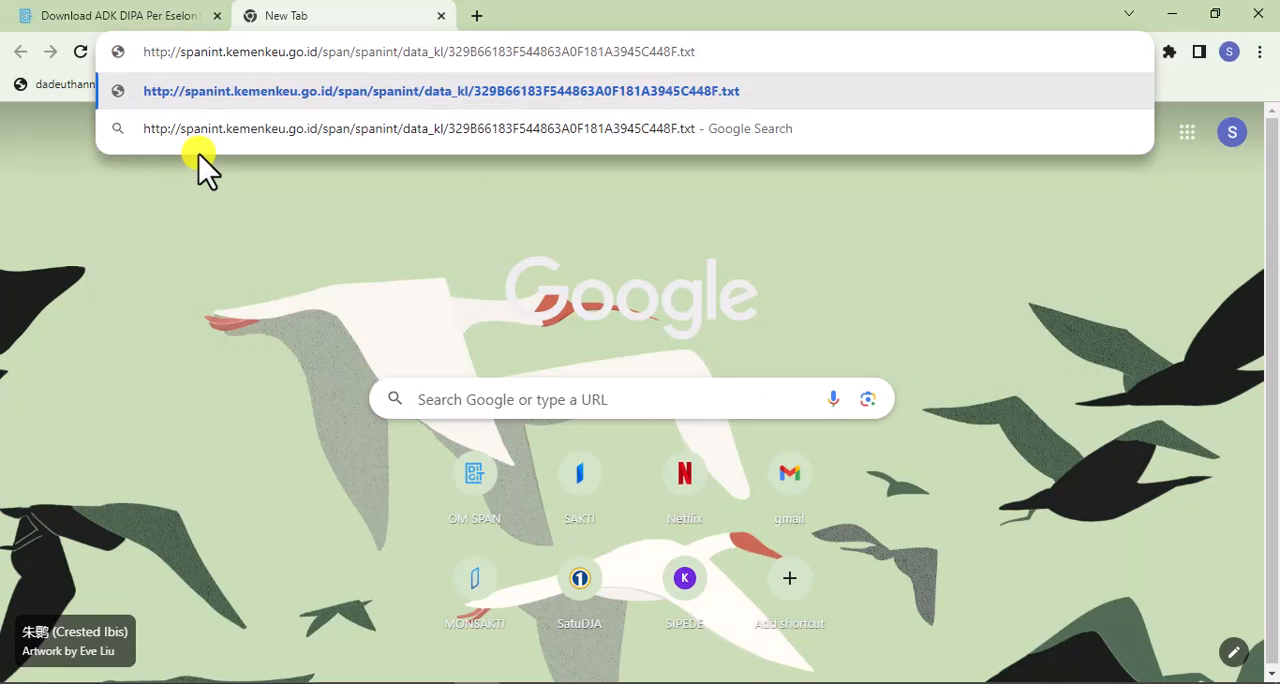
pyautogui.press('Return')
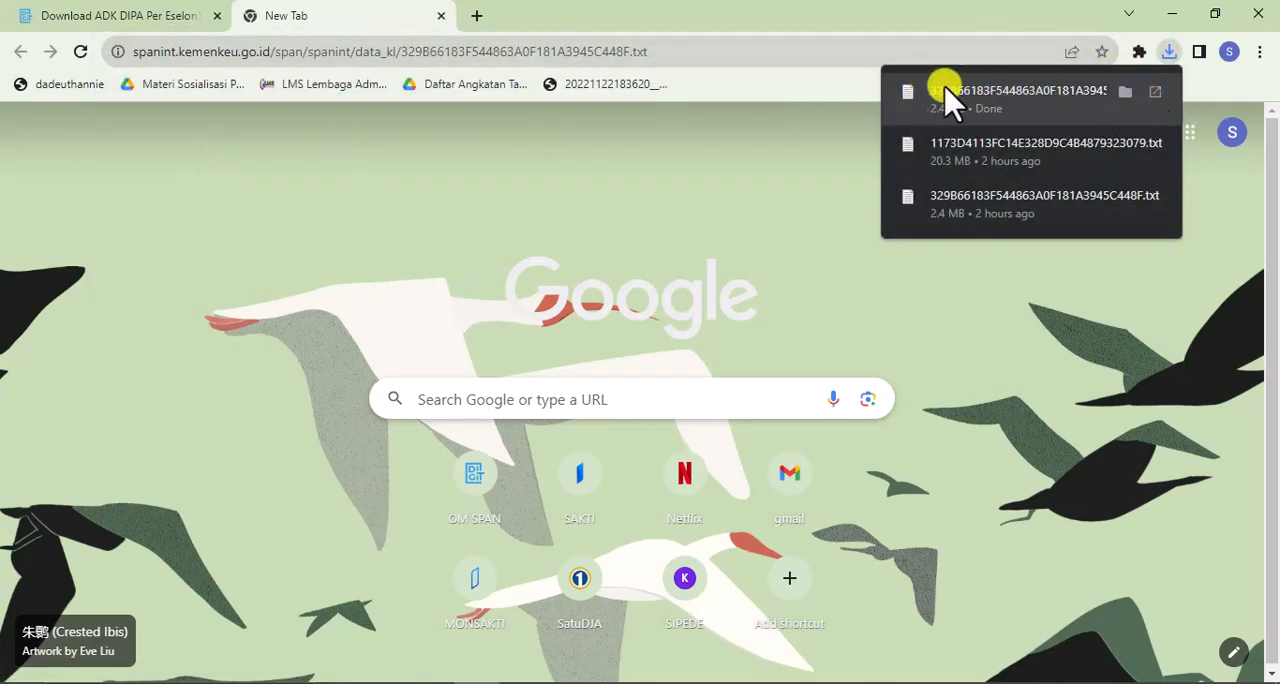
# Return to the OM-SPAN tab and open the Realisasi data download page
pyautogui.click(90, 18)
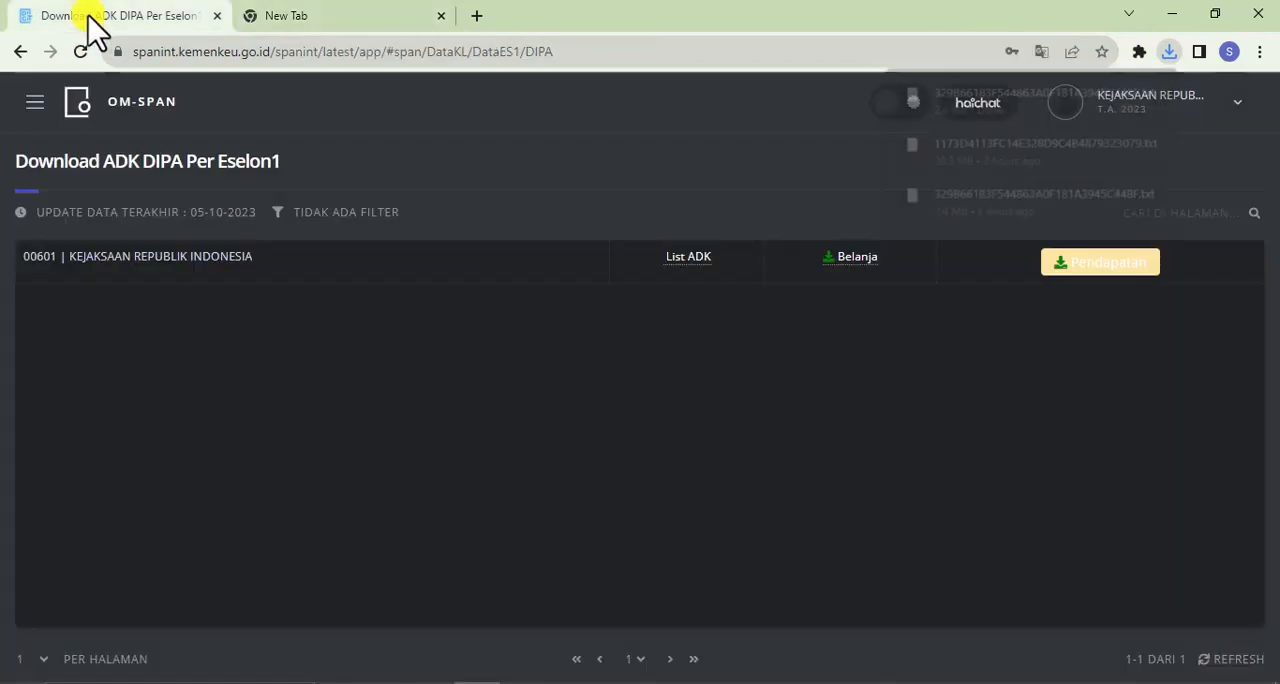
pyautogui.click(42, 101)
pyautogui.moveTo(140, 660)
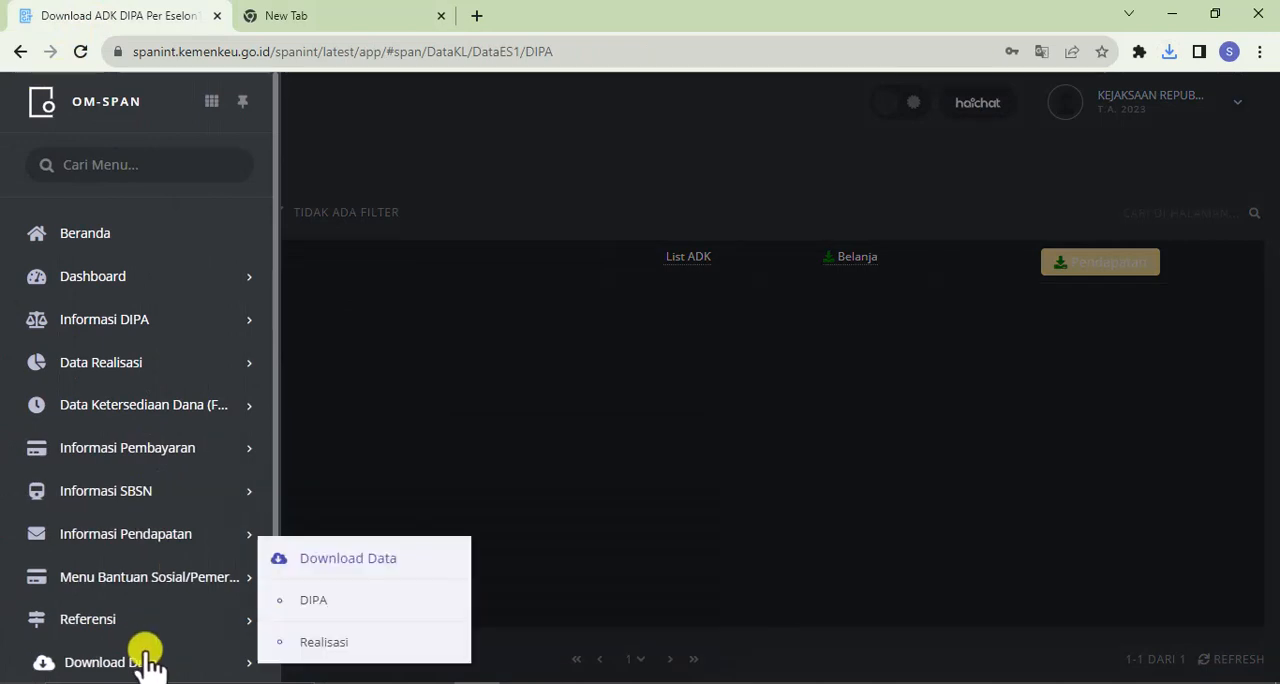
pyautogui.click(300, 648)
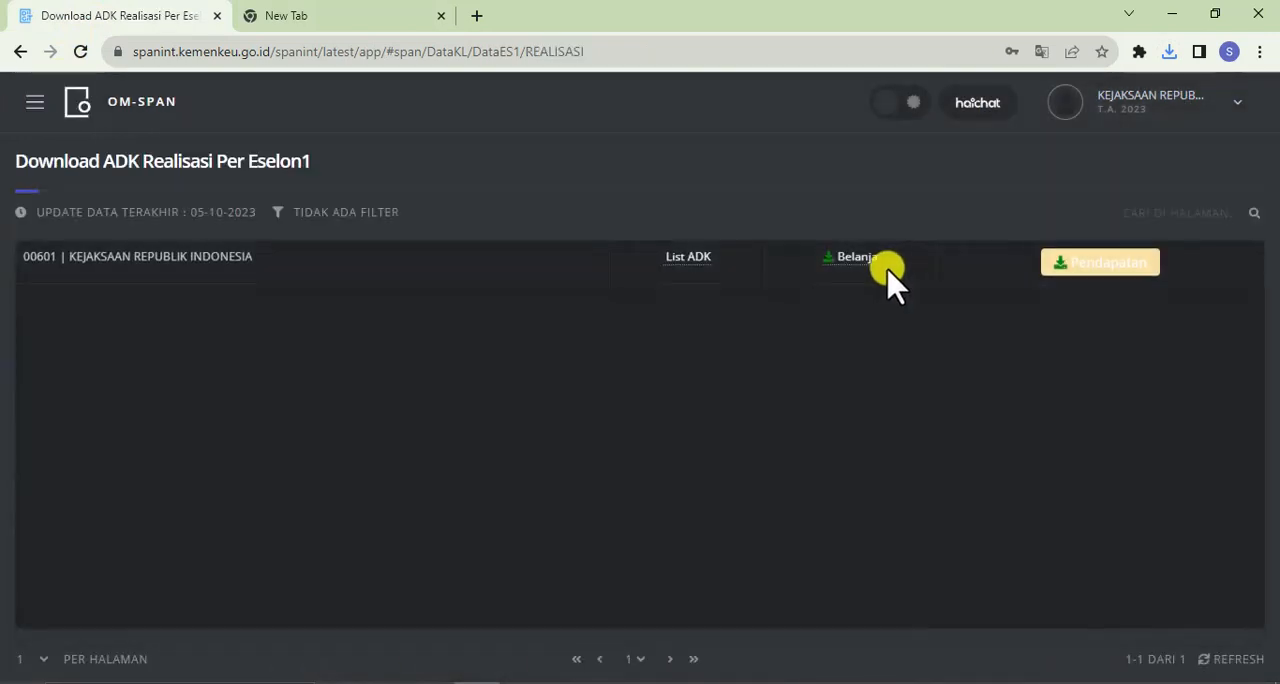
# Copy the link address of the Belanja file for Realisasi and load it in the second browser tab to download it
pyautogui.rightClick(855, 262)
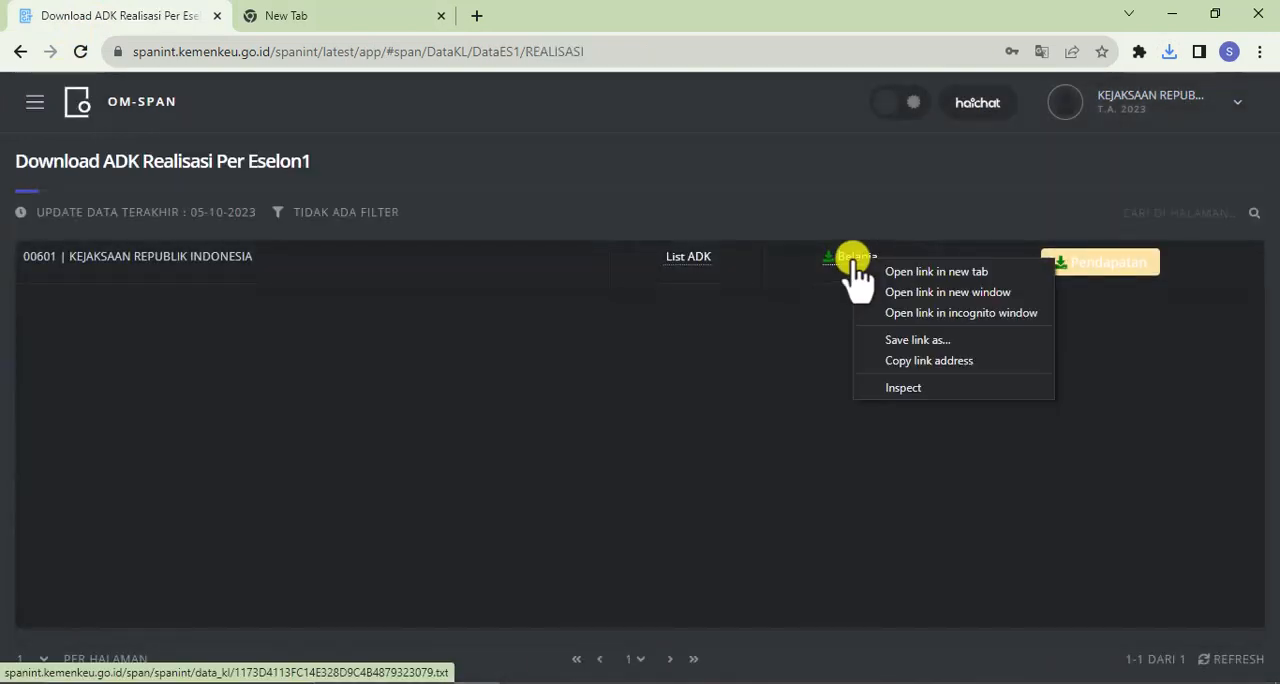
pyautogui.click(911, 361)
pyautogui.click(292, 9)
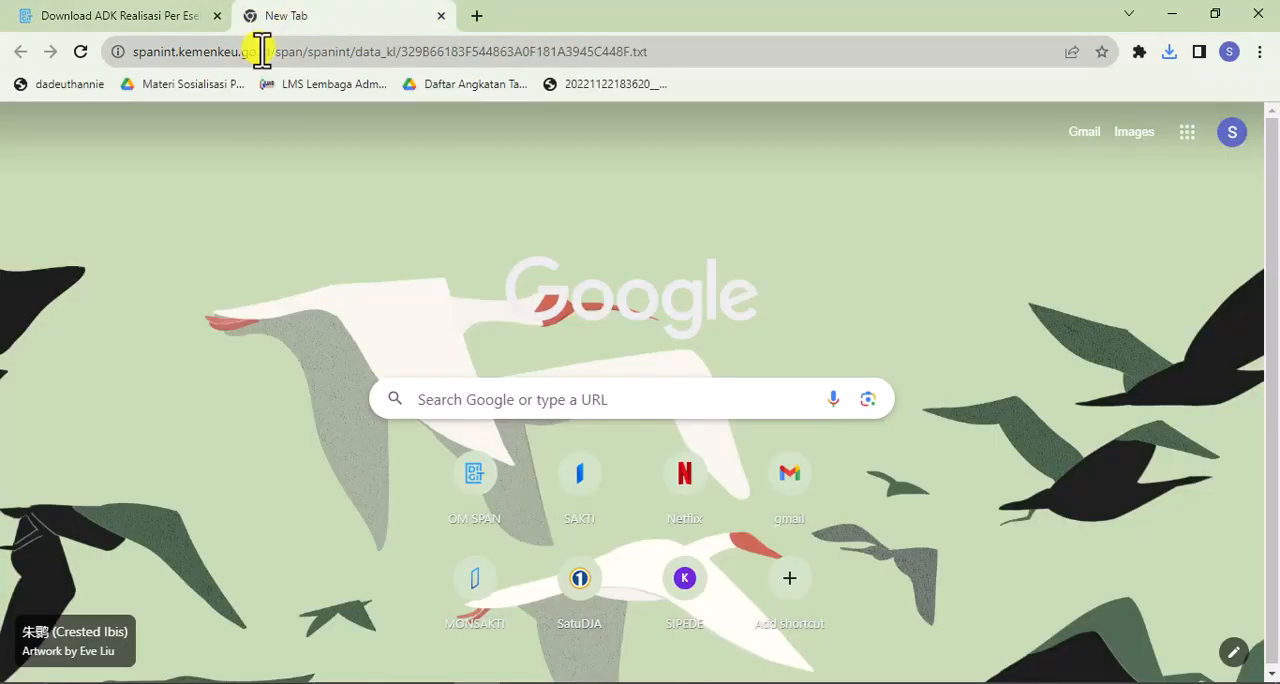
pyautogui.click(261, 51)
pyautogui.rightClick(262, 52)
pyautogui.click(320, 149)
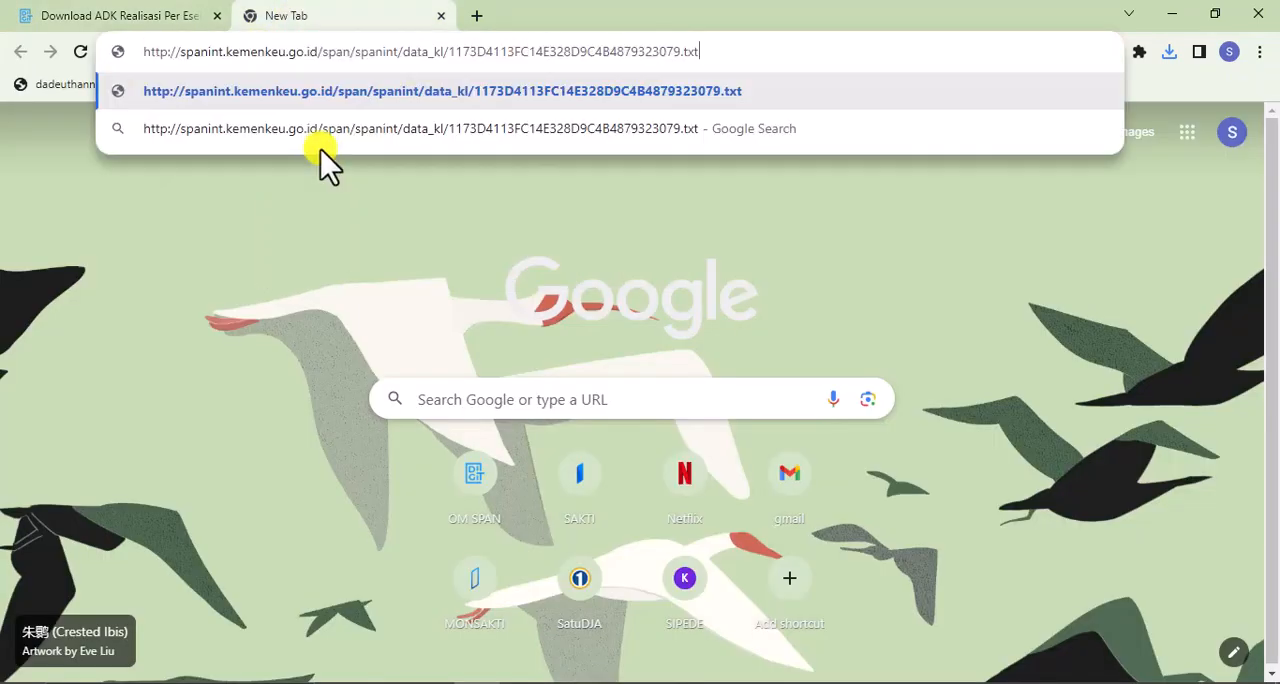
pyautogui.press('Return')
# Open the PROGRAM folder on New Volume (E:) in File Explorer and rename the downloaded text file starting with 329B to DIPA
pyautogui.click(1118, 100)
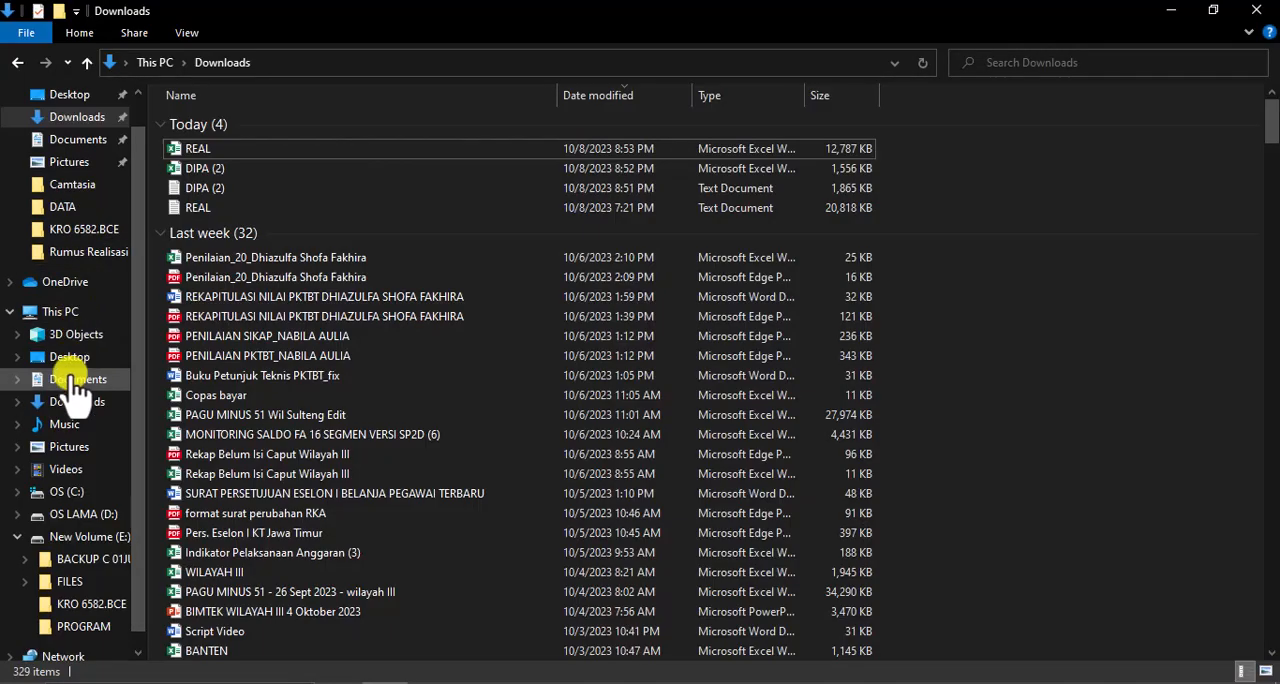
pyautogui.click(90, 628)
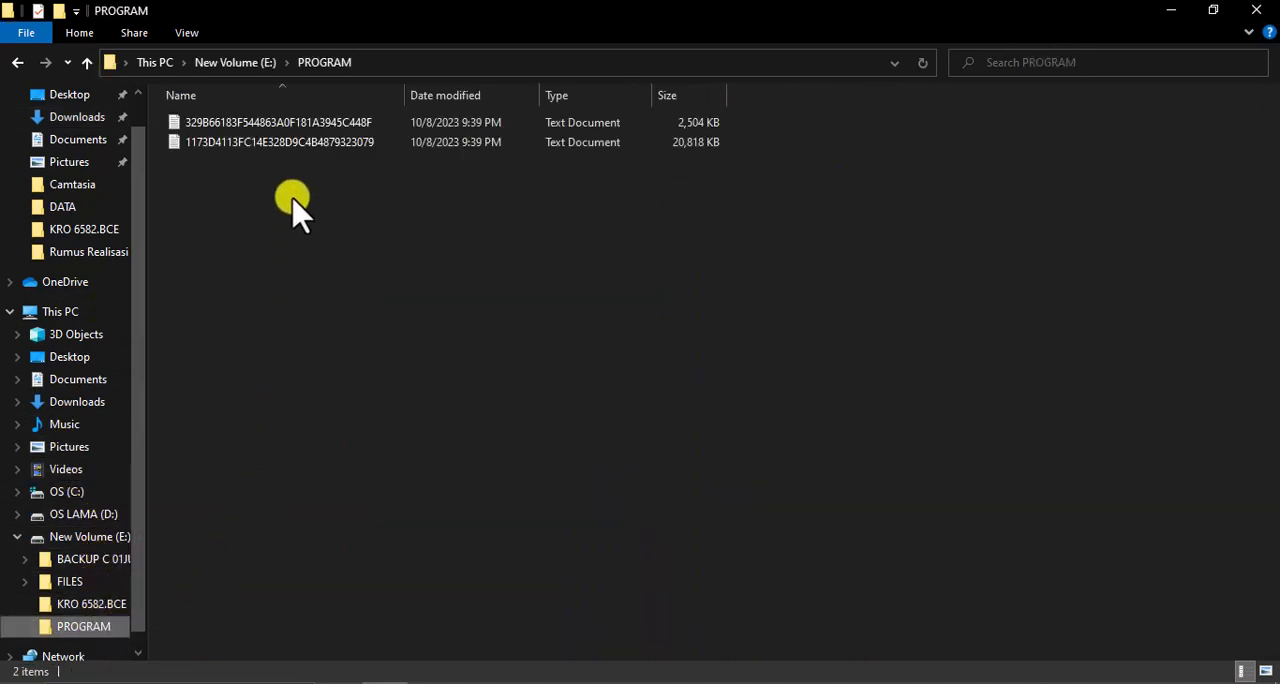
pyautogui.click(298, 124)
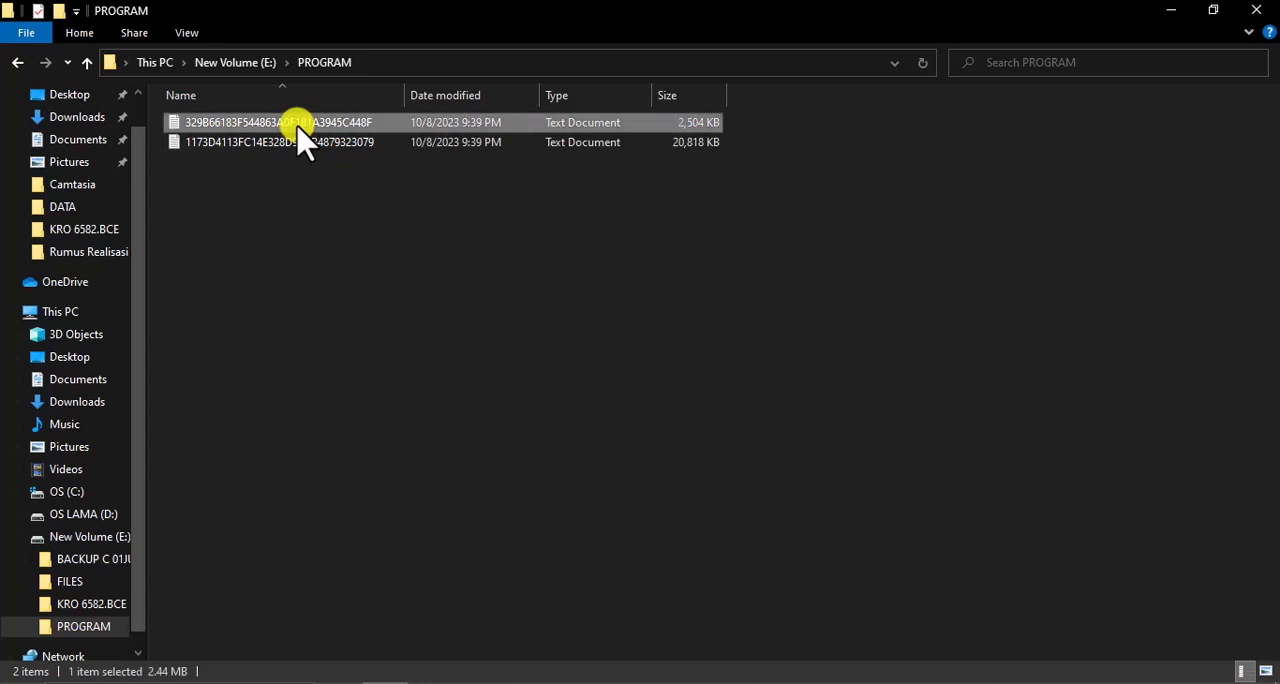
pyautogui.rightClick(298, 124)
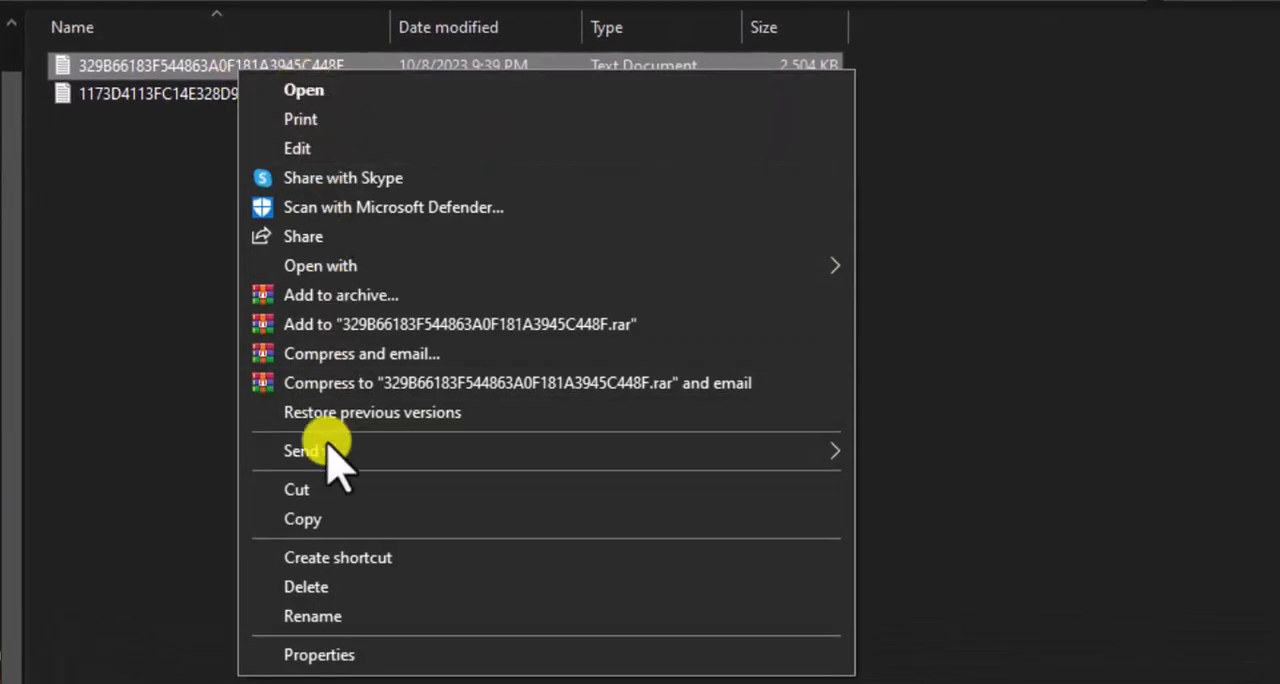
pyautogui.click(320, 616)
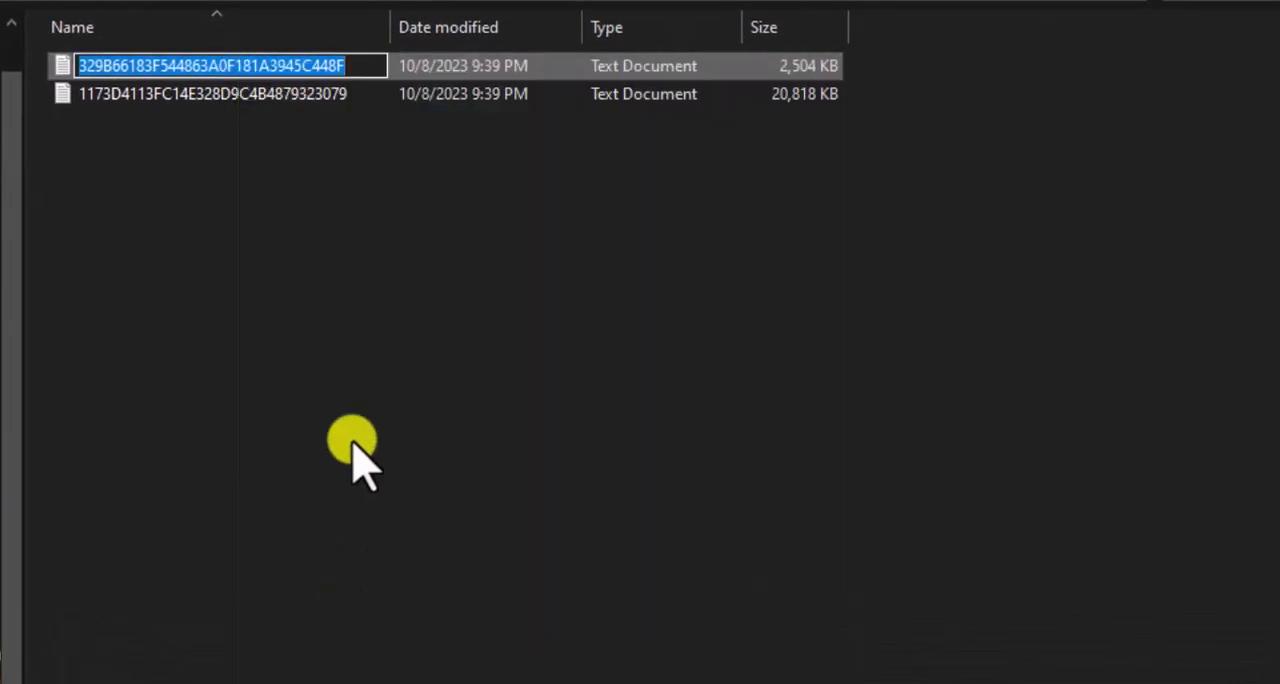
pyautogui.write('DIPA')
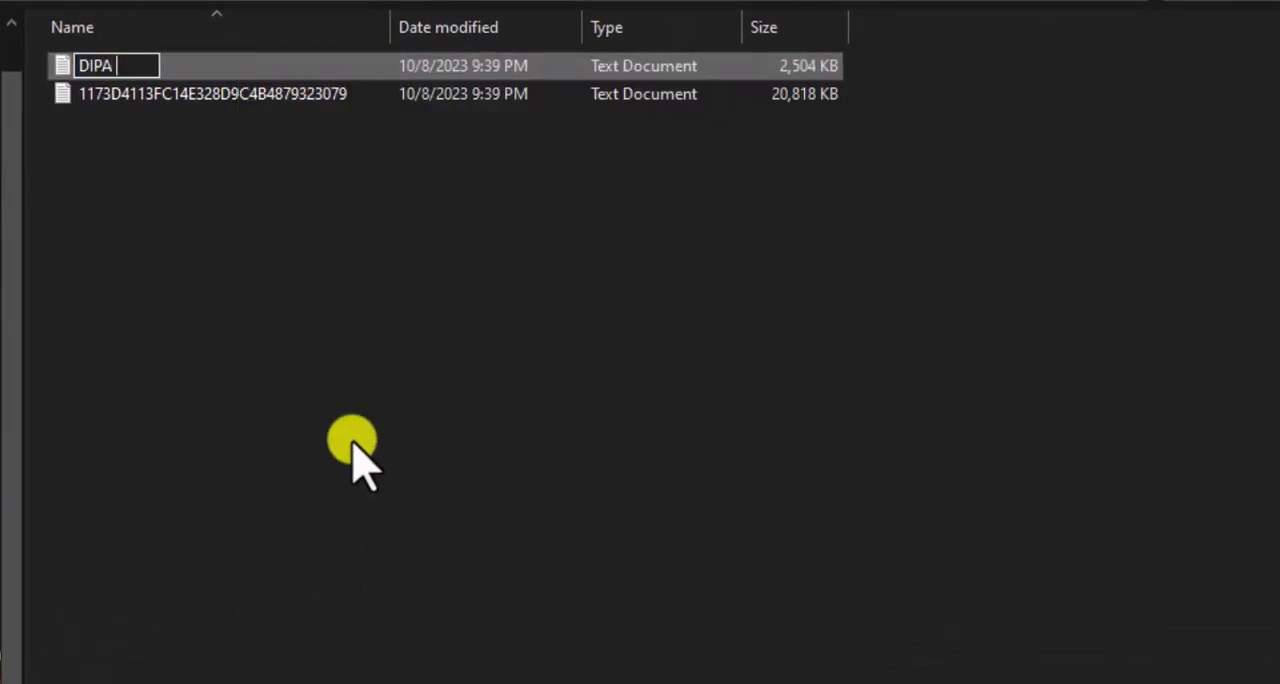
pyautogui.rightClick(334, 445)
# Rename the downloaded text file starting with 1173D in the PROGRAM folder to REALISASI
pyautogui.click(344, 66)
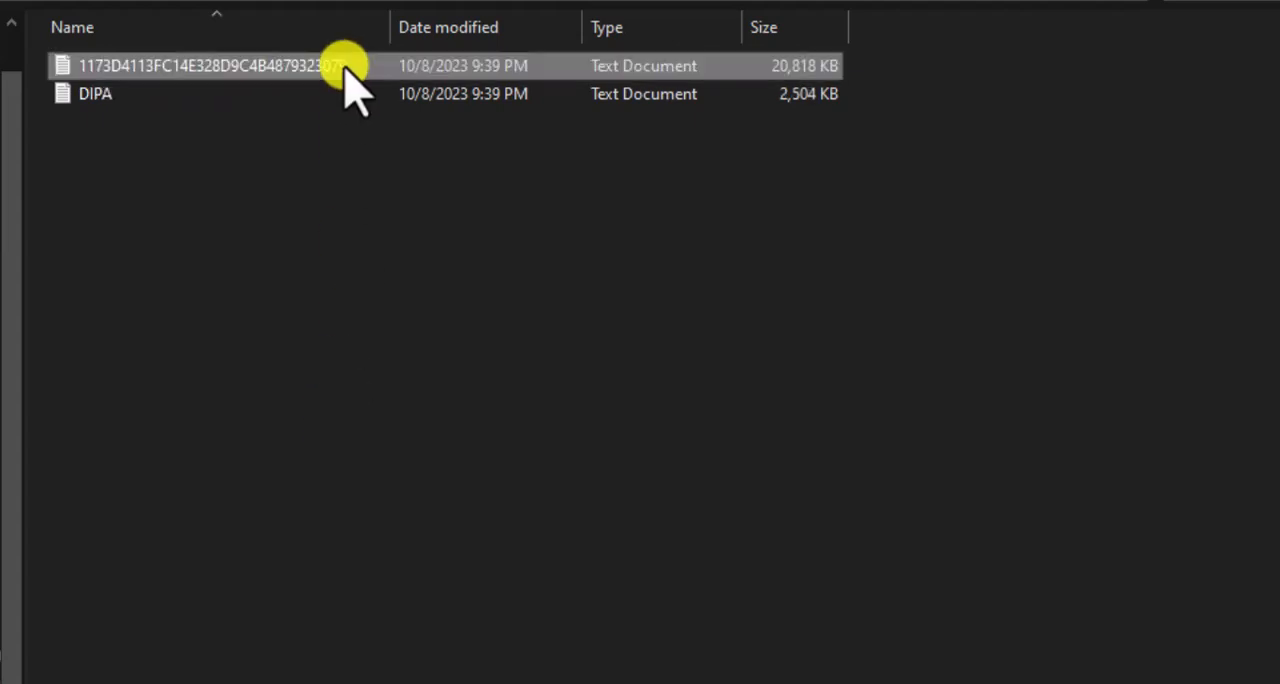
pyautogui.rightClick(345, 68)
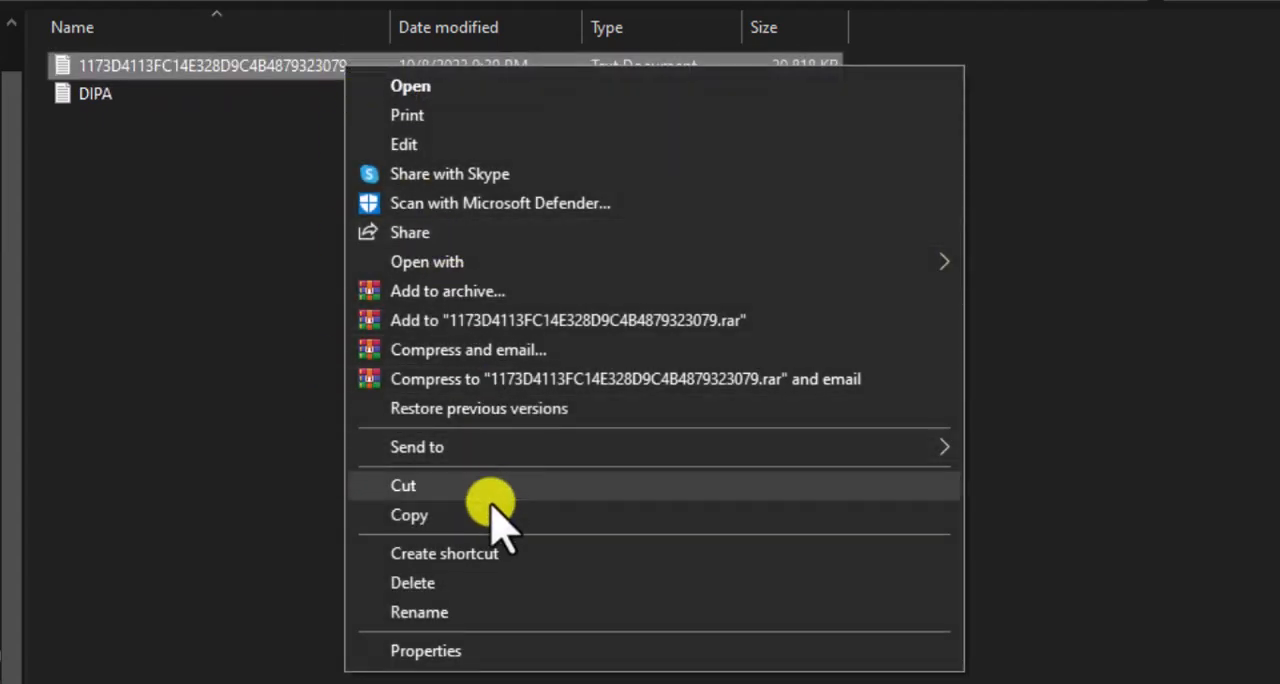
pyautogui.click(449, 609)
pyautogui.write('REALISASI')
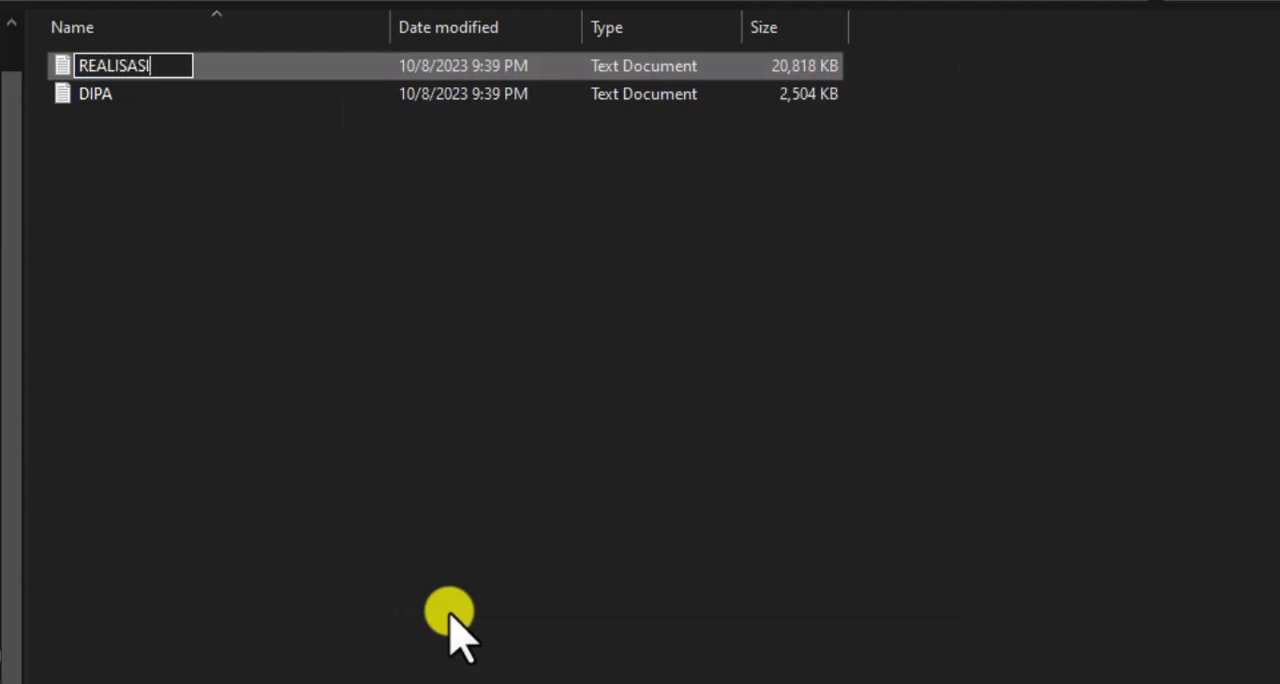
pyautogui.press('Return')
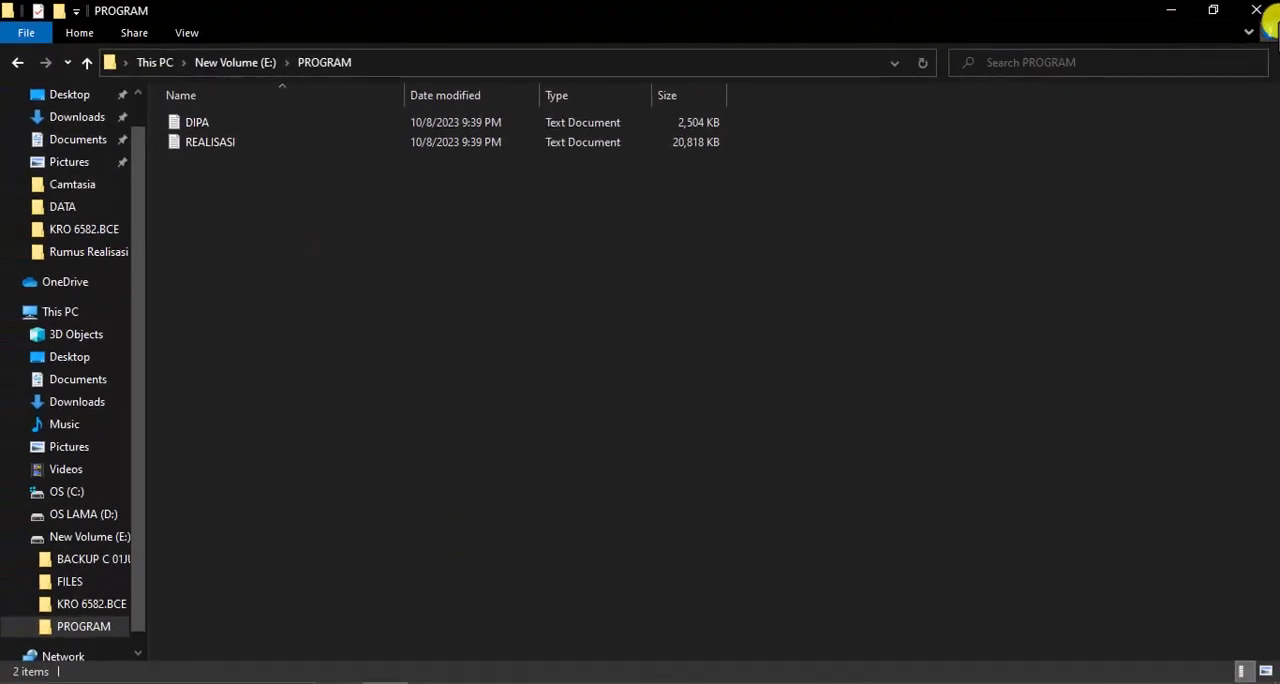
# Minimize the PROGRAM folder window and start Excel from the desktop
pyautogui.click(1180, 10)
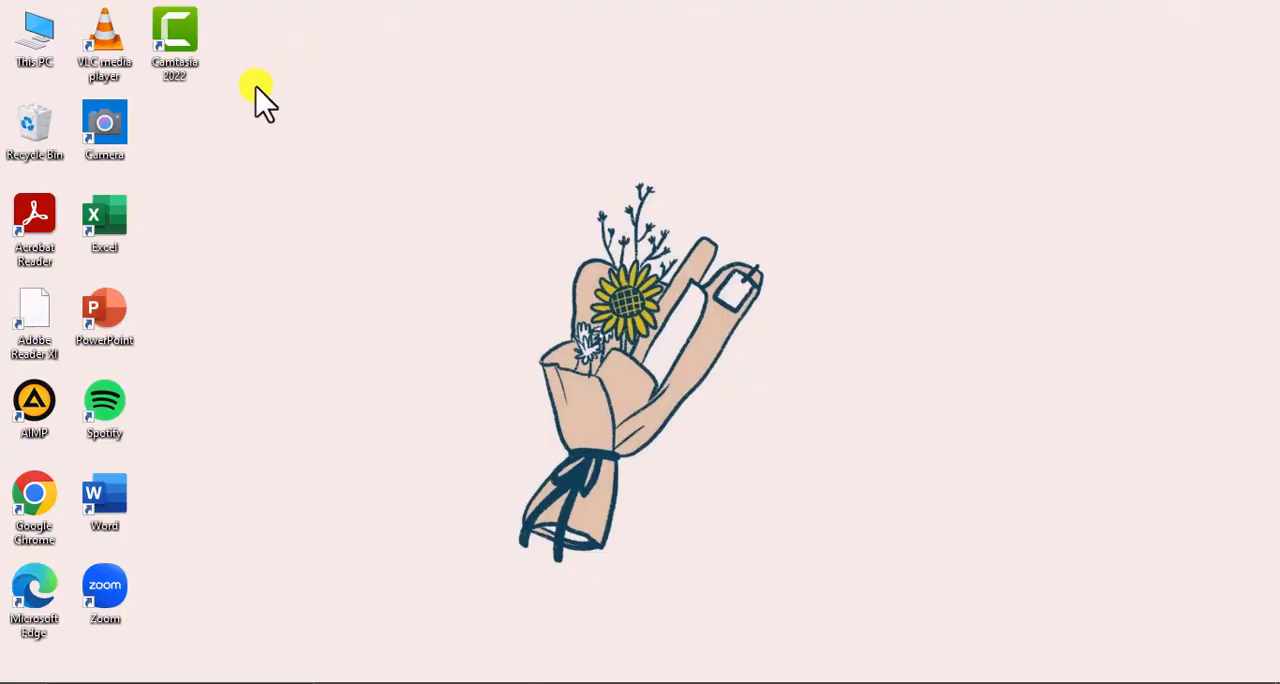
pyautogui.doubleClick(117, 226)
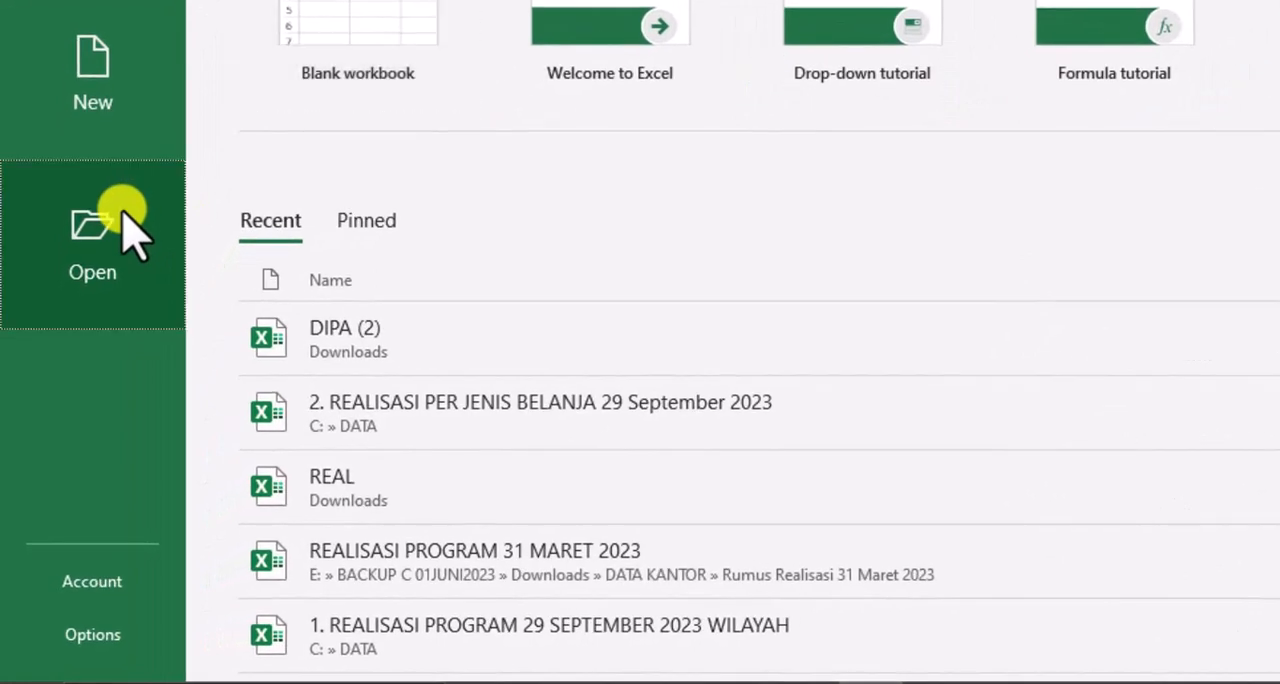
# Open the DIPA text file from the PROGRAM folder on New Volume (E:), listing all file types
pyautogui.click(123, 212)
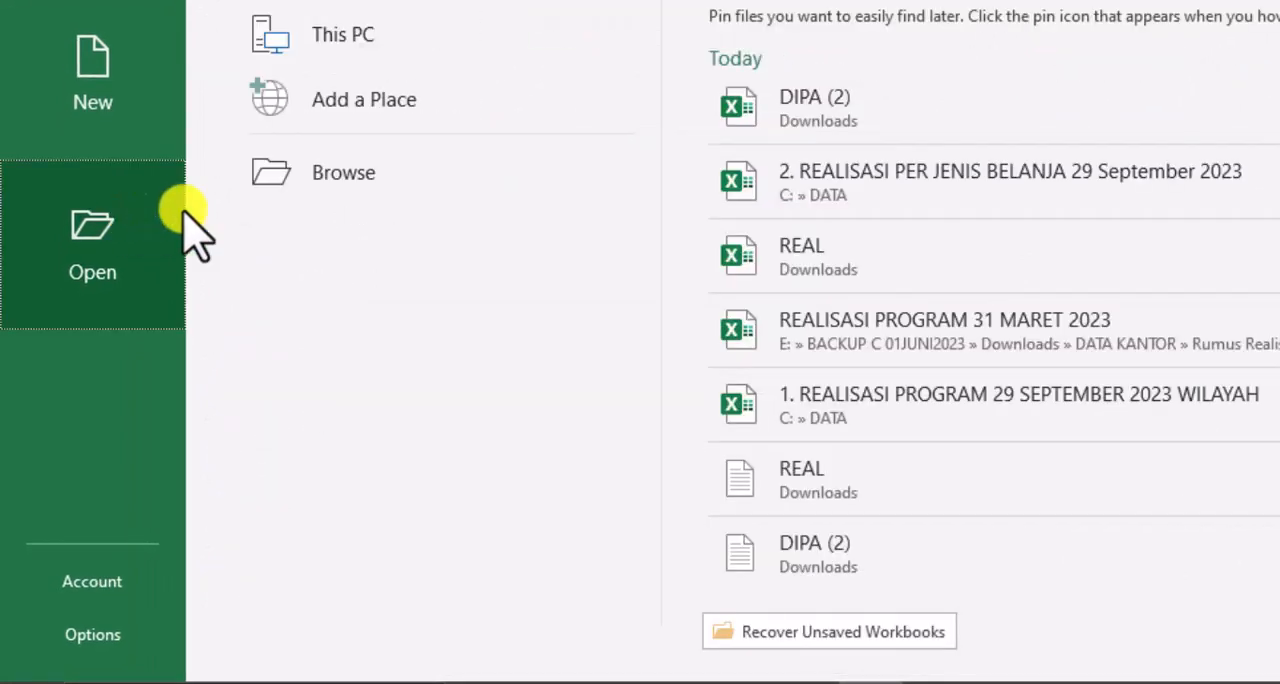
pyautogui.click(340, 178)
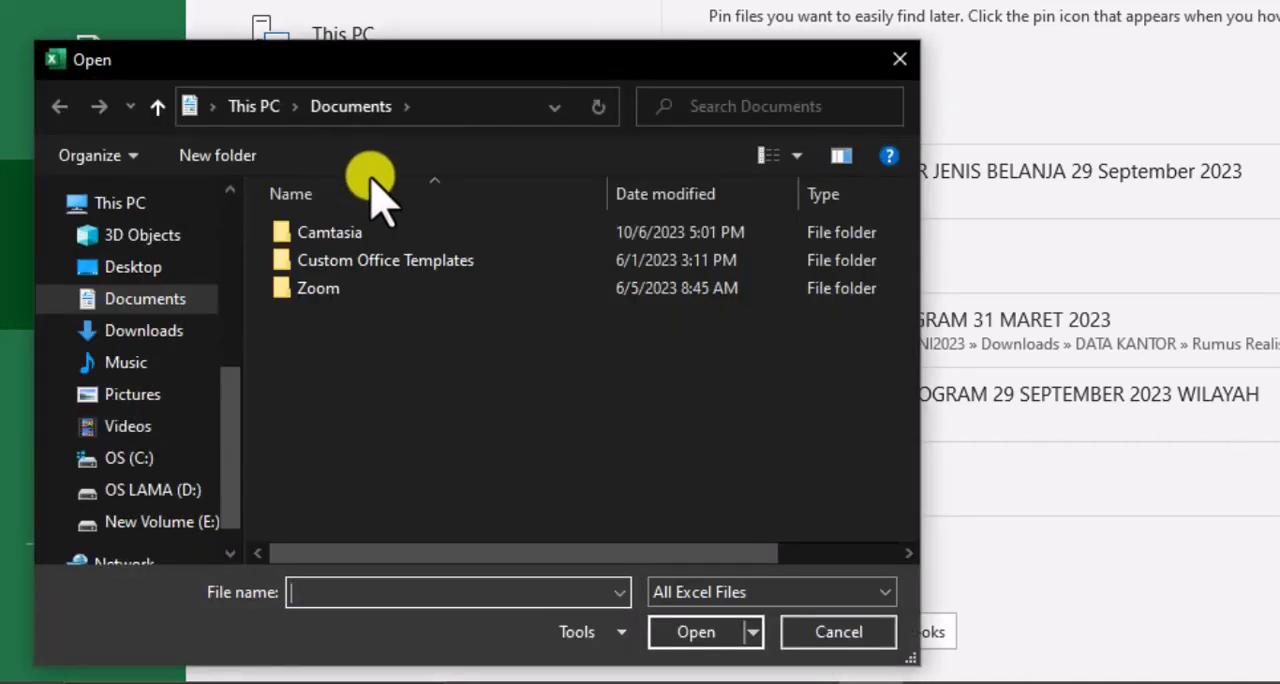
pyautogui.click(133, 523)
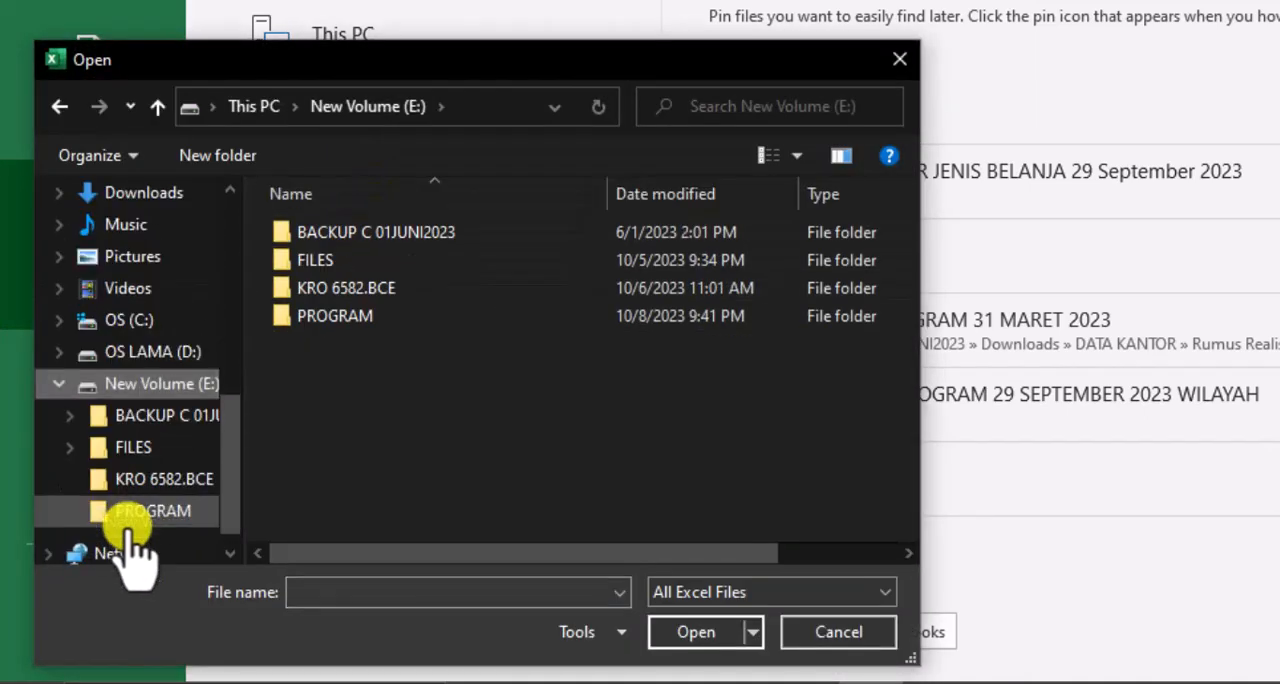
pyautogui.doubleClick(404, 318)
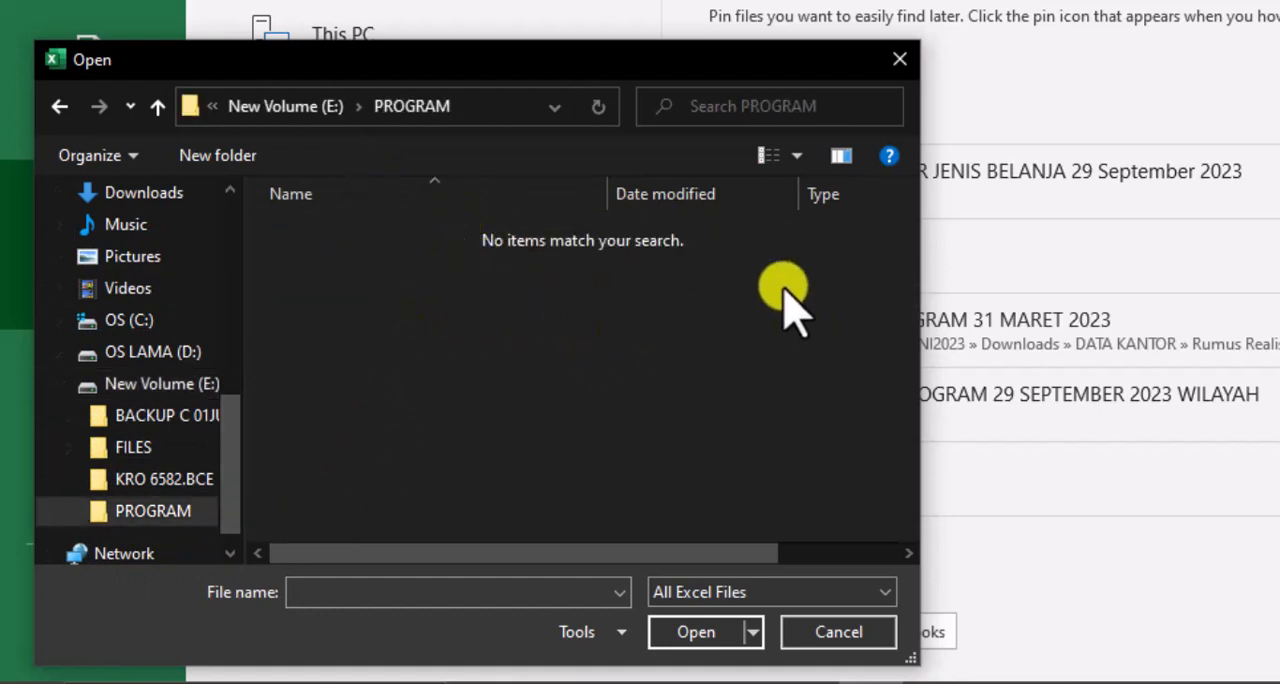
pyautogui.click(878, 592)
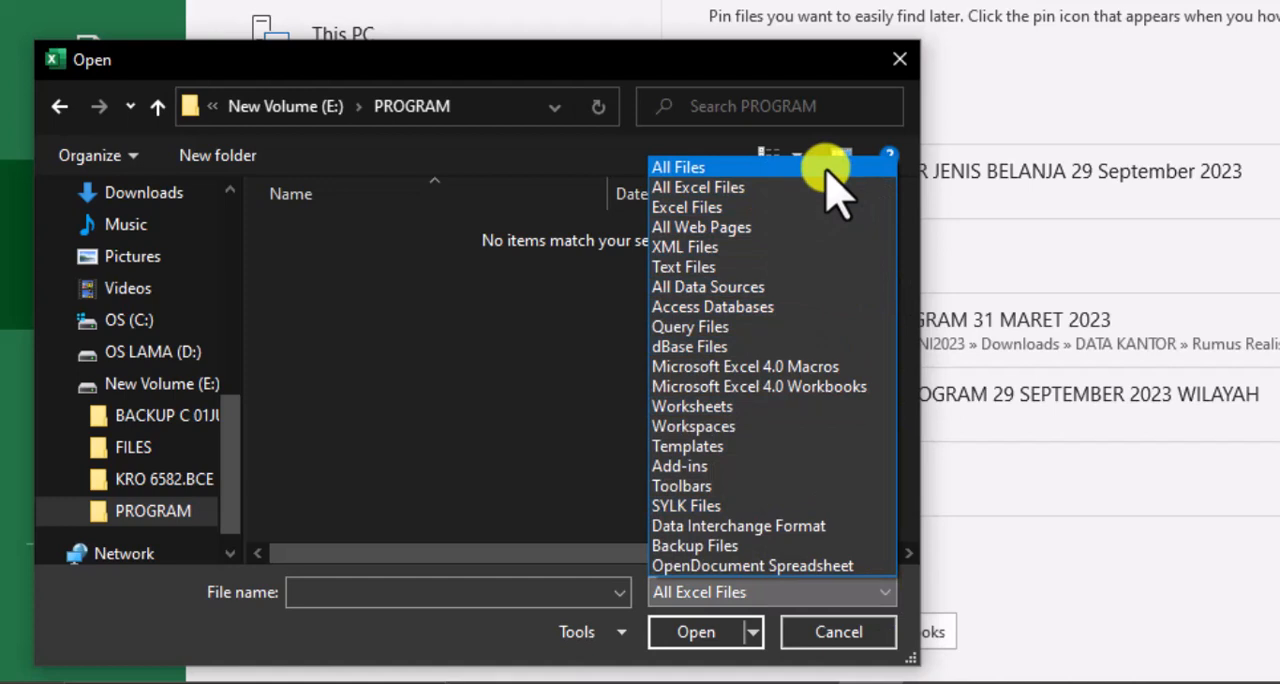
pyautogui.click(835, 168)
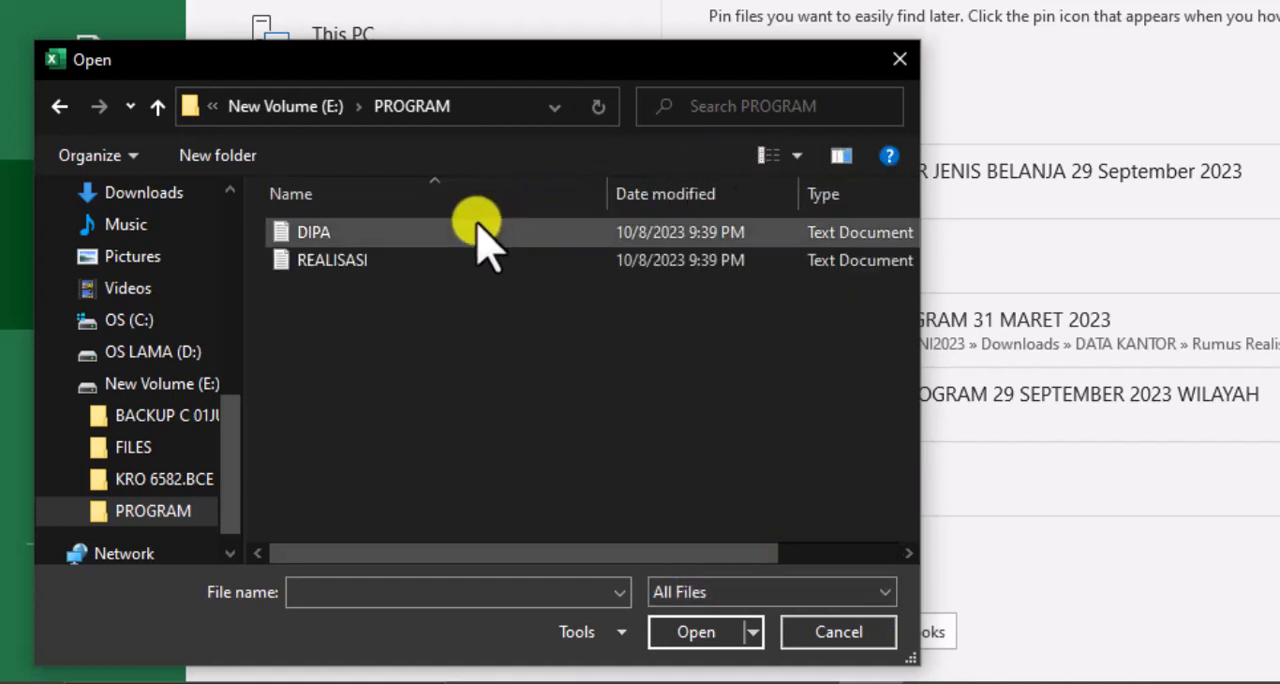
pyautogui.click(354, 236)
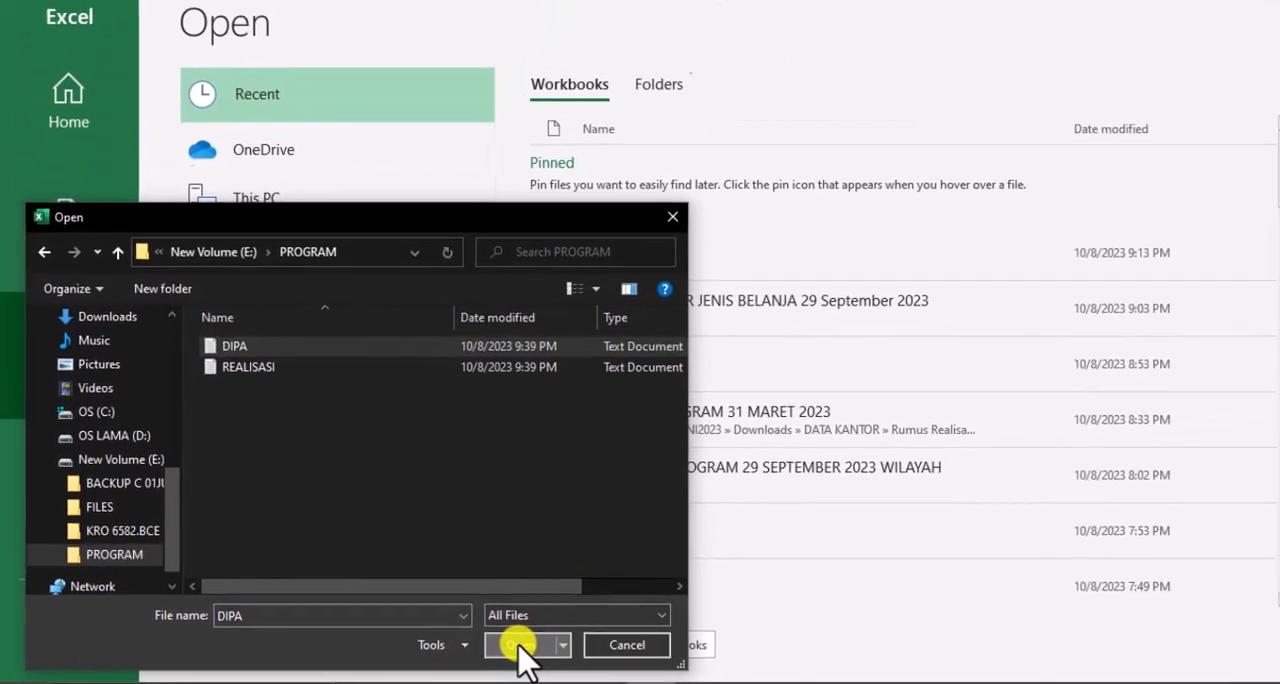
pyautogui.click(518, 645)
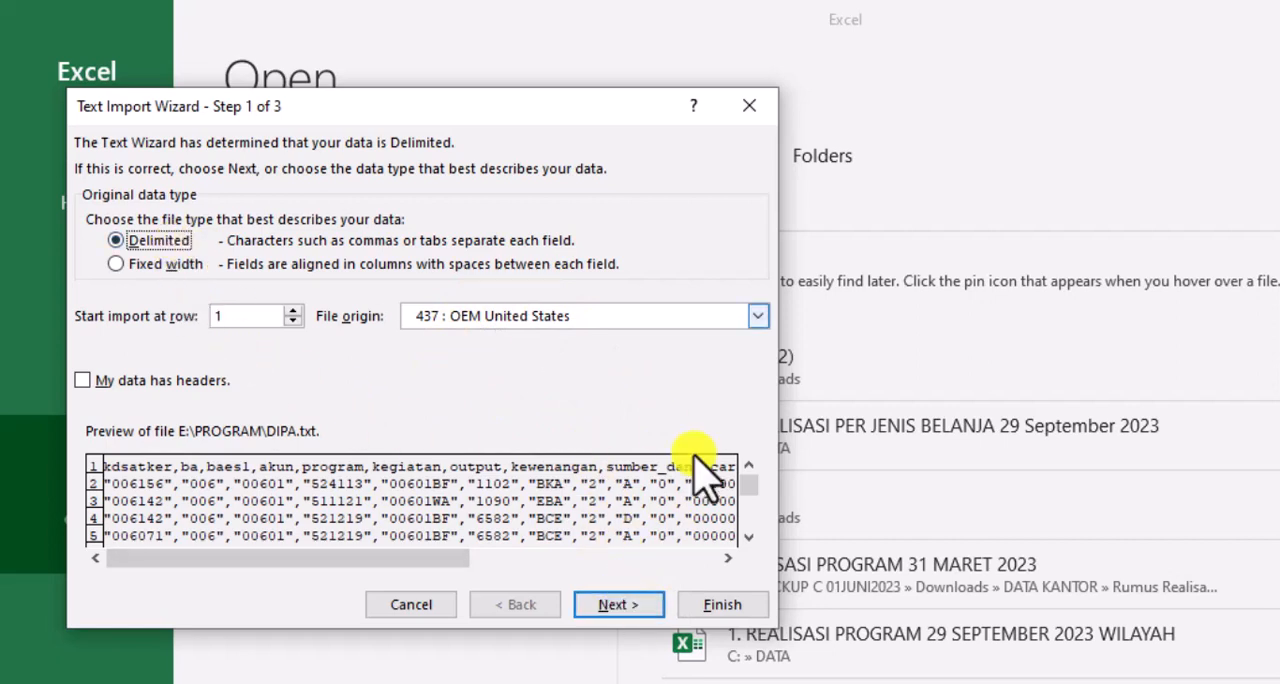
# Import the DIPA text as delimited data, adding Comma as a delimiter alongside Tab
pyautogui.click(642, 606)
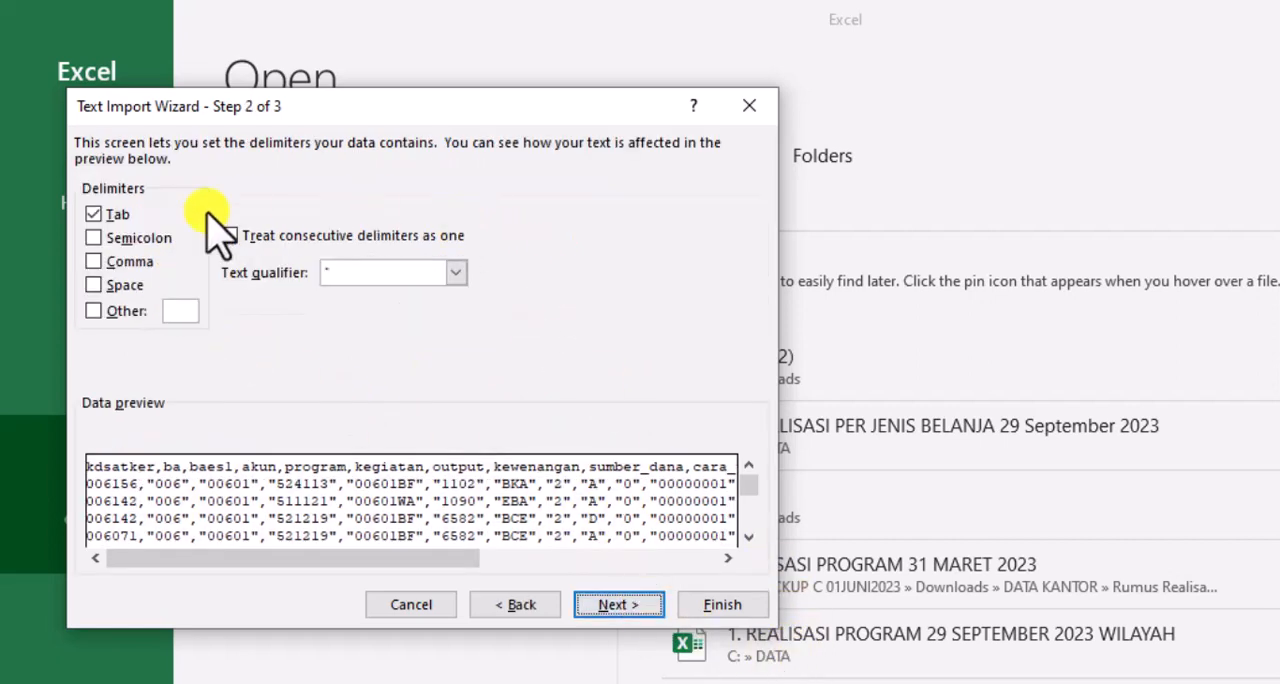
pyautogui.click(101, 266)
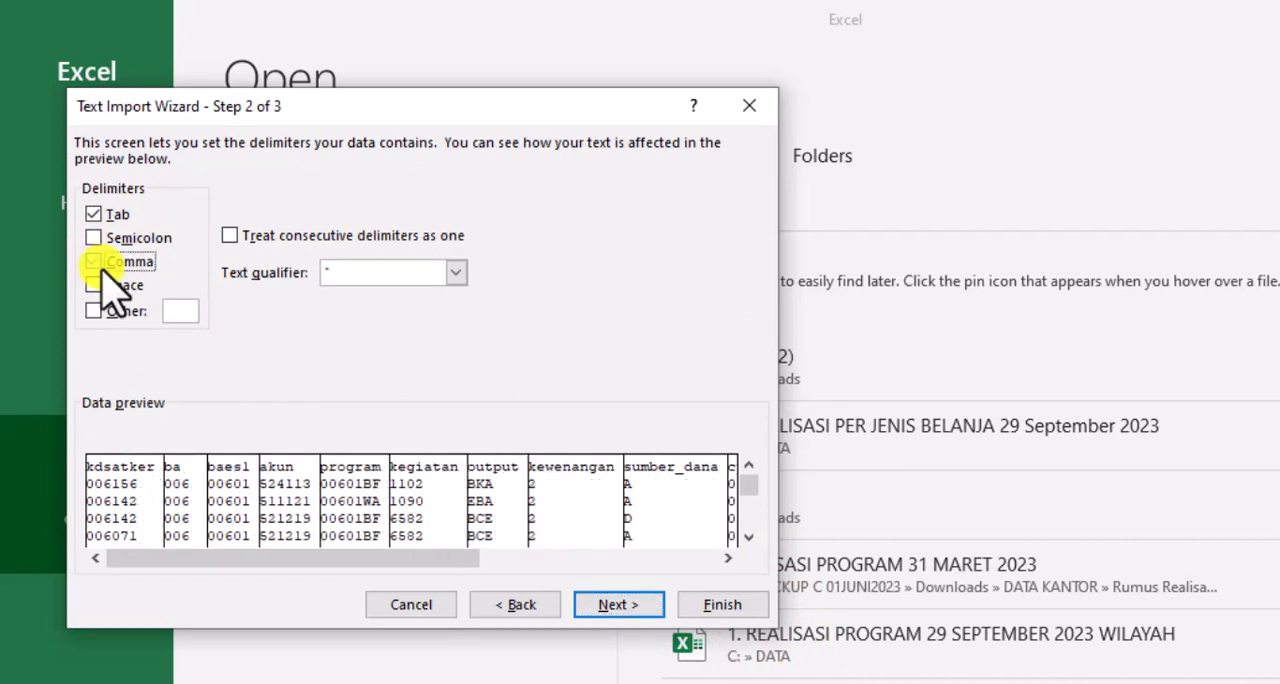
pyautogui.click(612, 608)
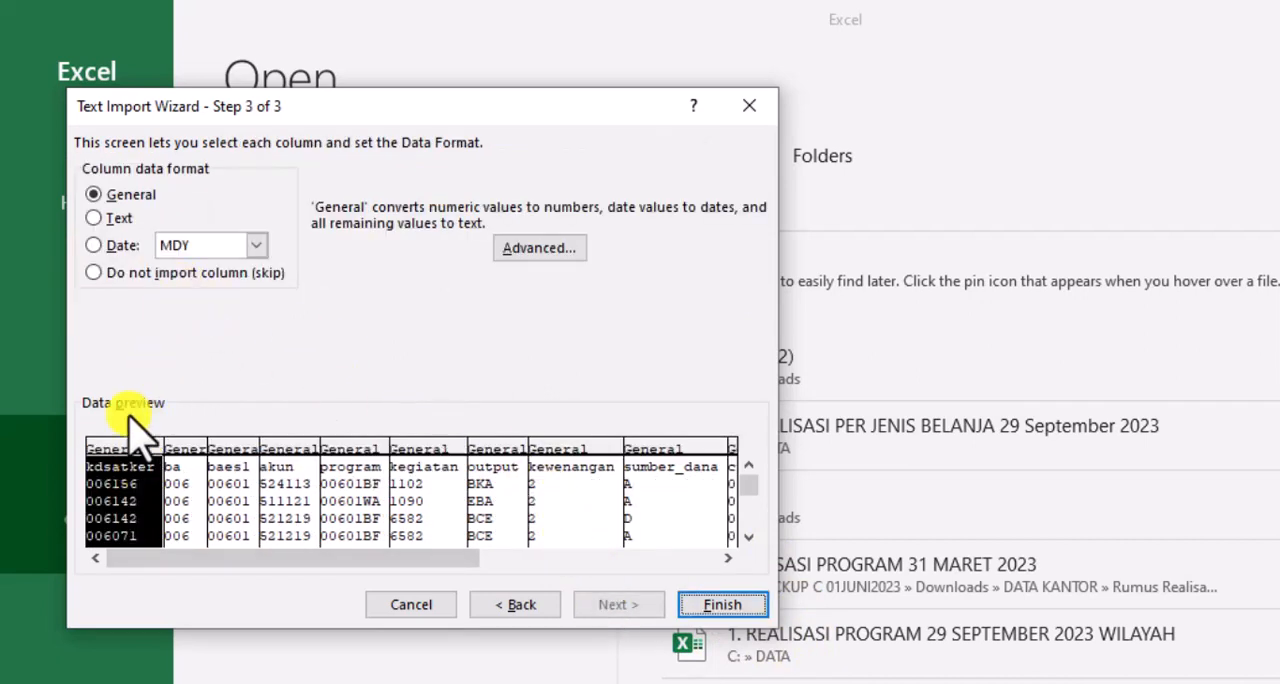
# Set the data format of the kdsatker, ba, baes1 and akun columns of the DIPA import to Text
pyautogui.click(185, 475)
pyautogui.click(100, 218)
pyautogui.click(232, 478)
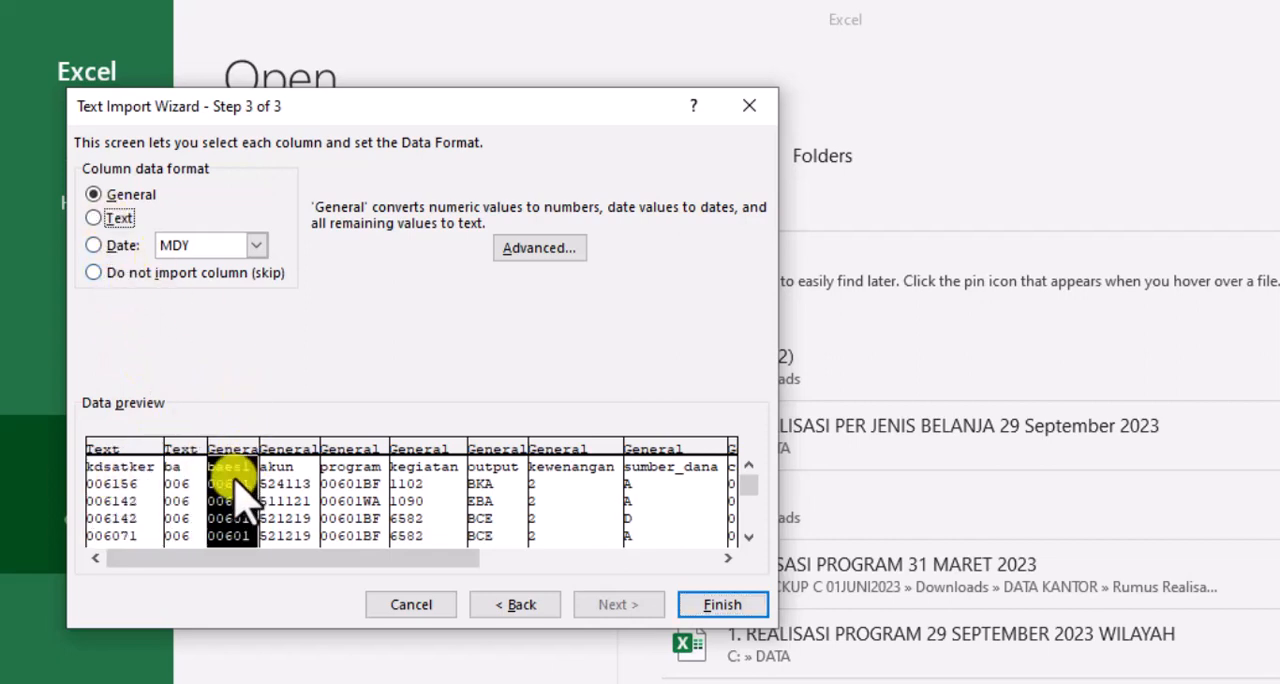
pyautogui.click(98, 217)
pyautogui.click(300, 505)
pyautogui.click(115, 218)
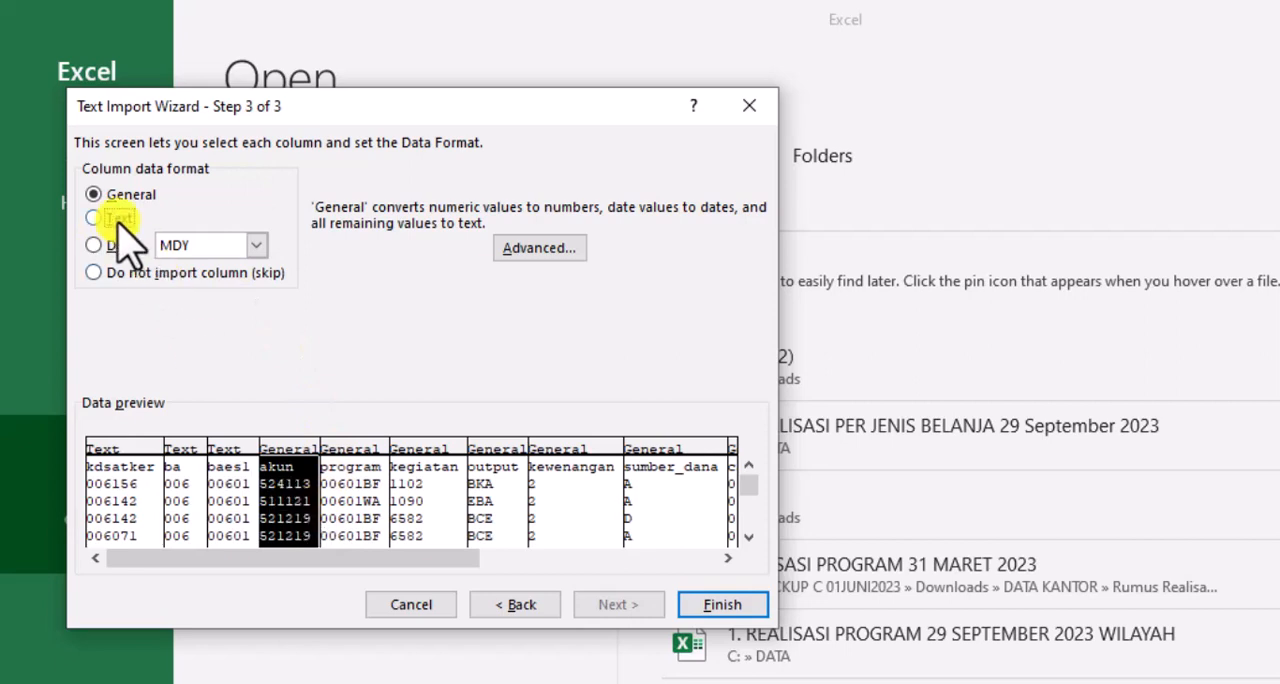
# Set the data format of the program, kegiatan and output columns of the DIPA import to Text
pyautogui.click(348, 478)
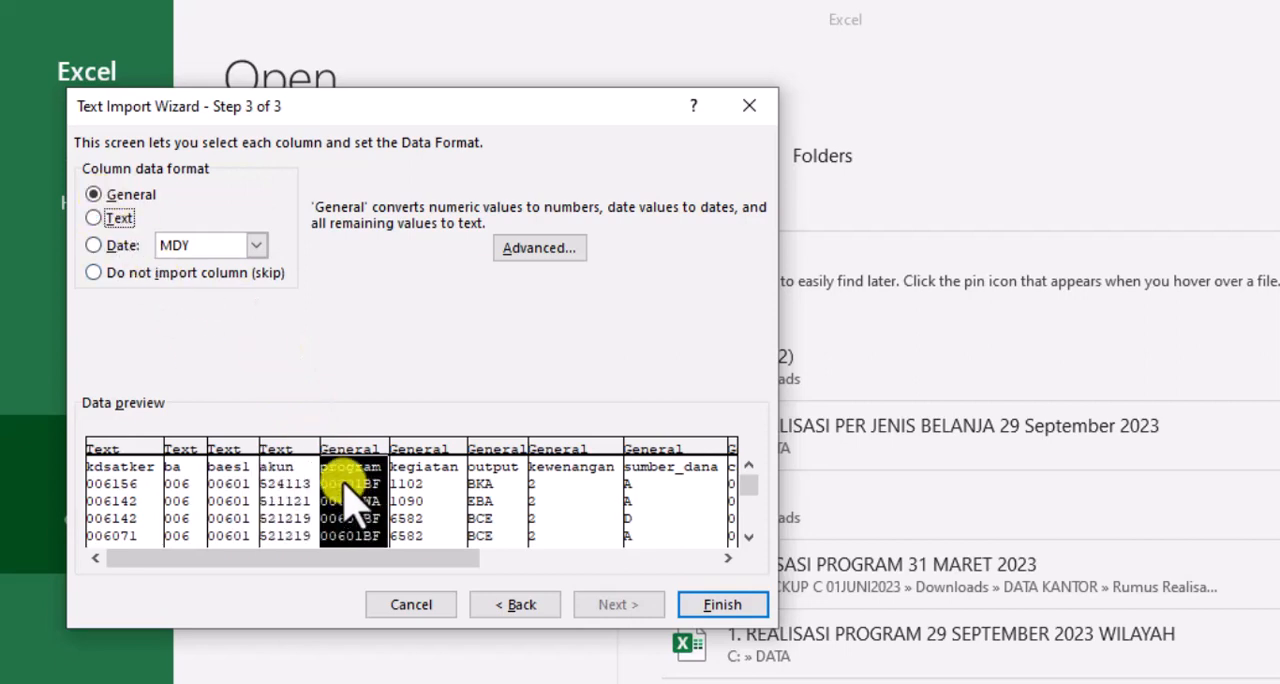
pyautogui.click(115, 218)
pyautogui.click(420, 466)
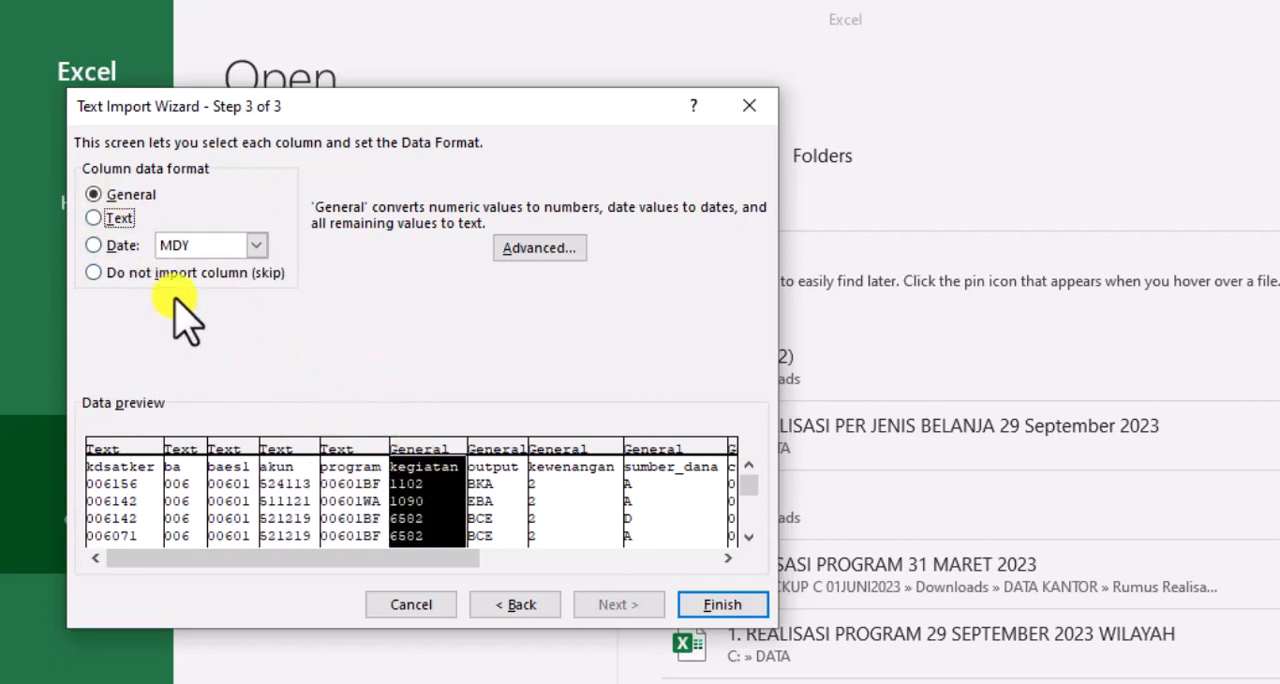
pyautogui.click(115, 218)
pyautogui.click(468, 525)
pyautogui.click(115, 218)
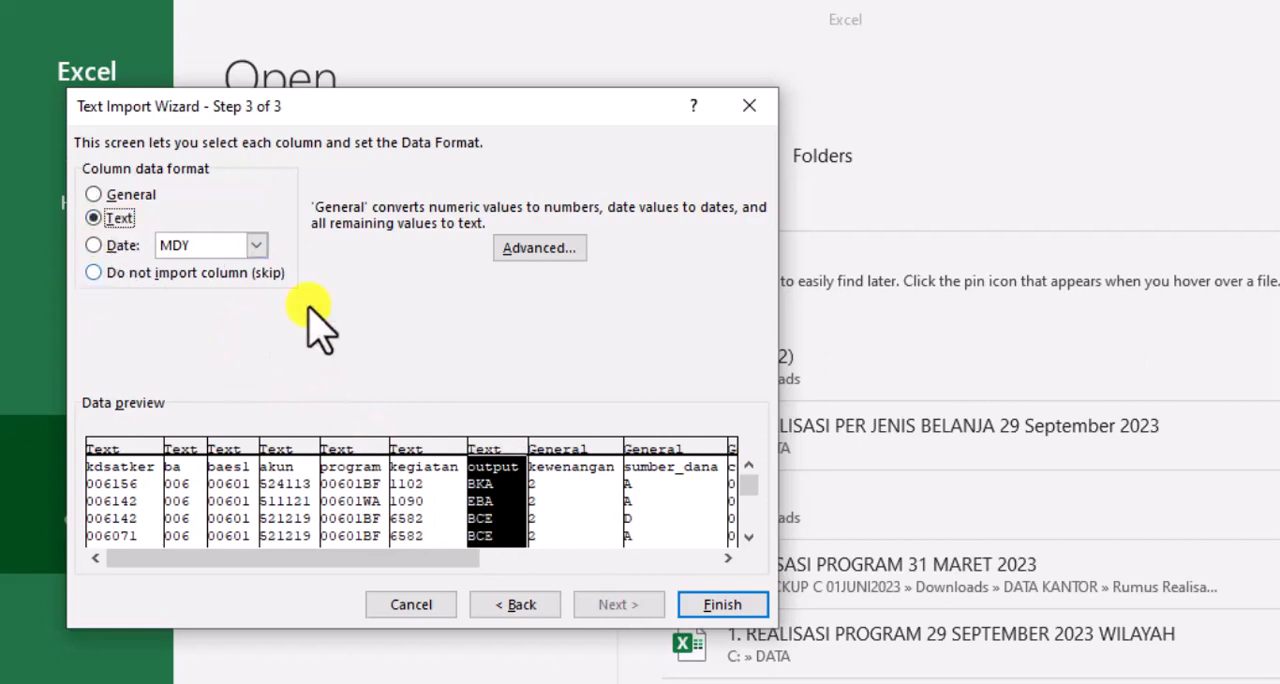
# Set the data format of the kewenangan, sumber_dana and cara_tarik columns of the DIPA import to Text
pyautogui.click(558, 466)
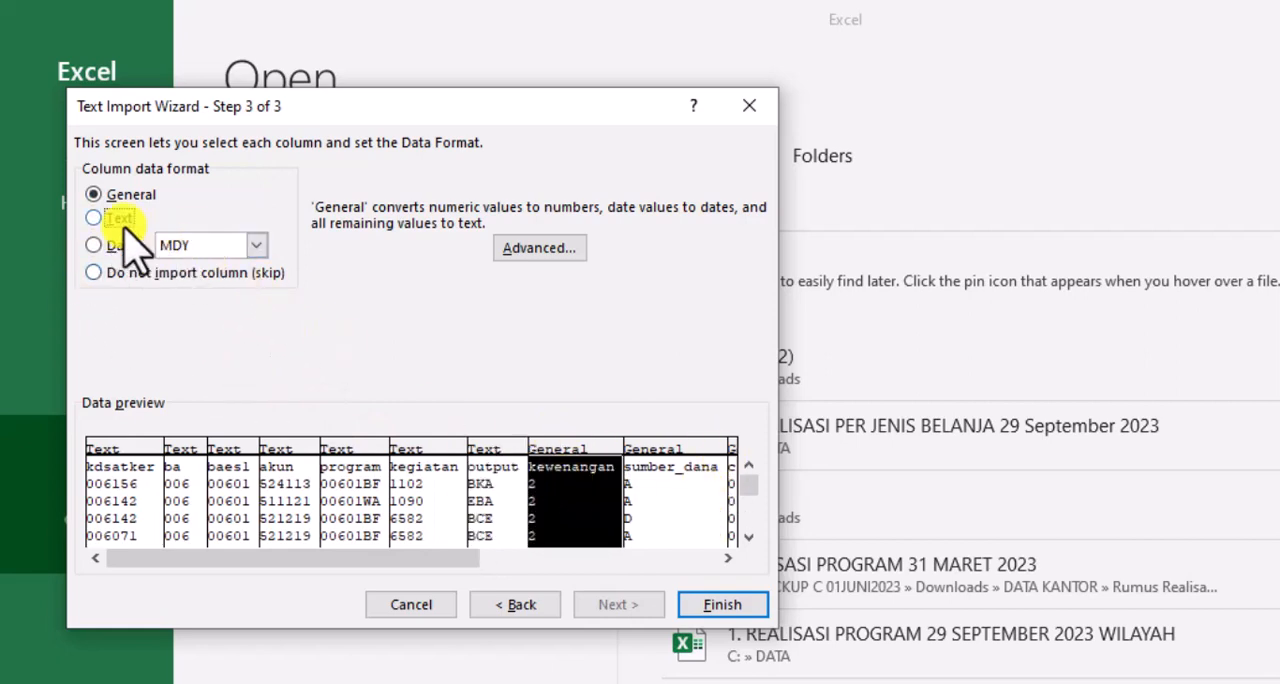
pyautogui.click(635, 510)
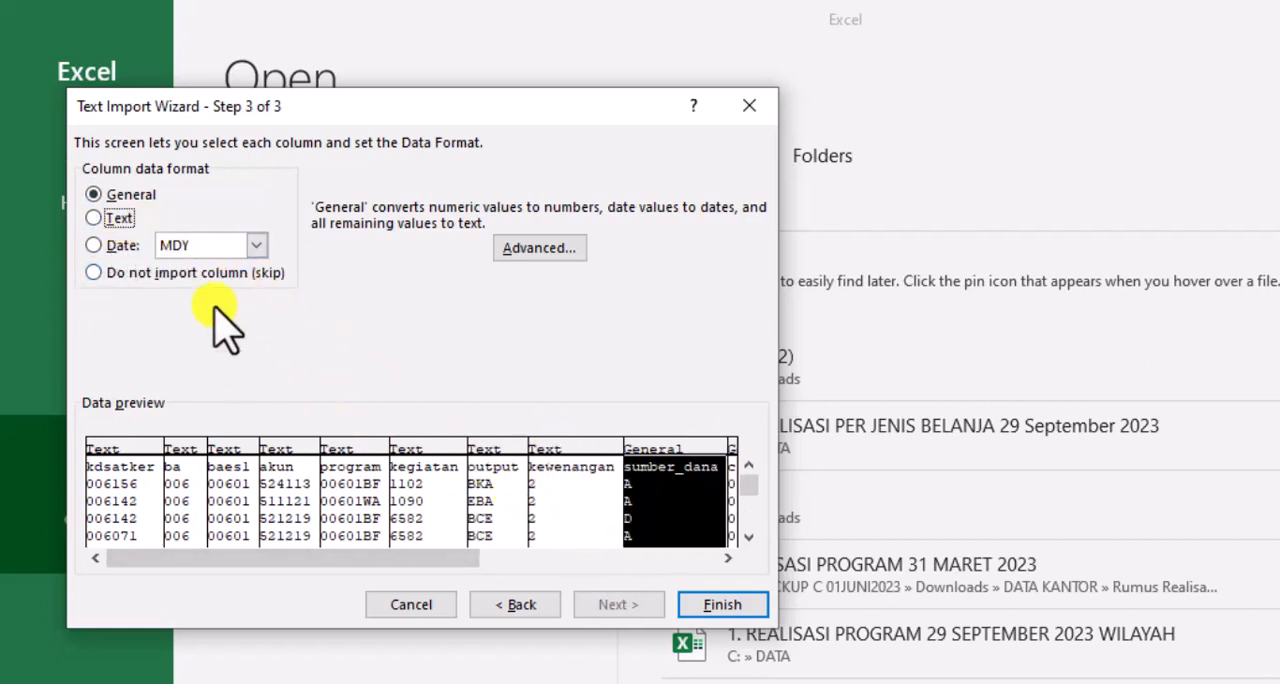
pyautogui.moveTo(418, 557); pyautogui.dragTo(665, 557)
pyautogui.click(345, 510)
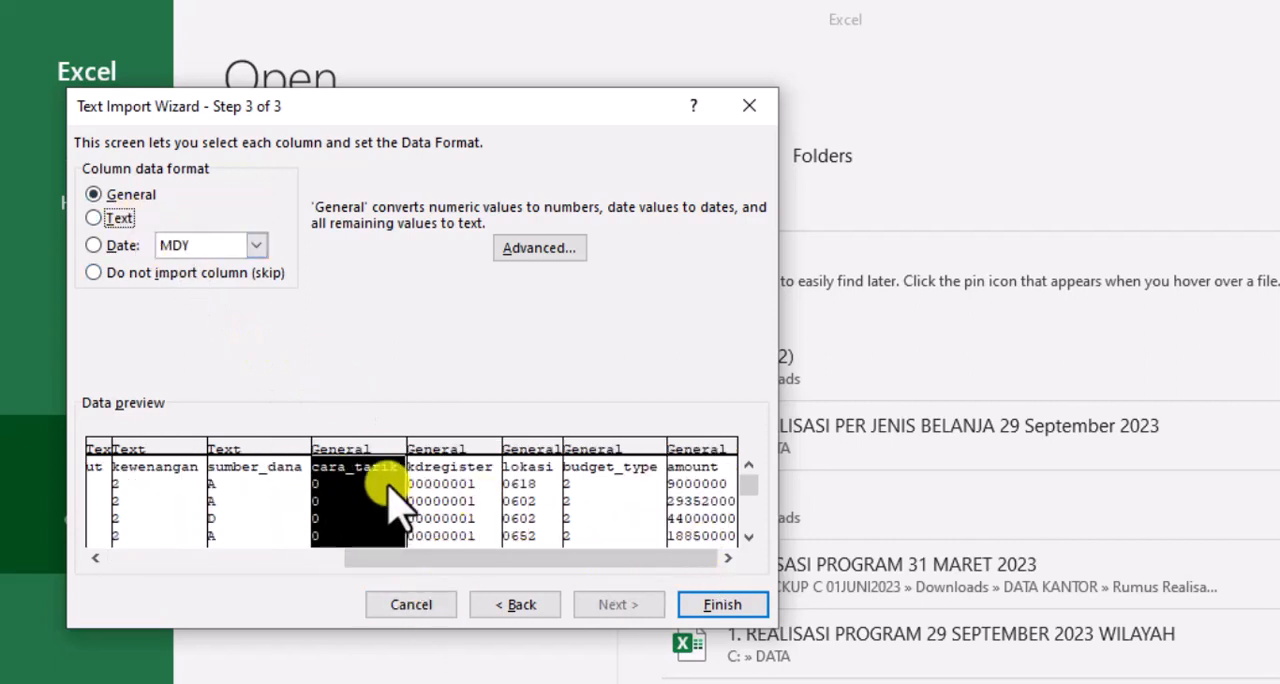
pyautogui.click(118, 218)
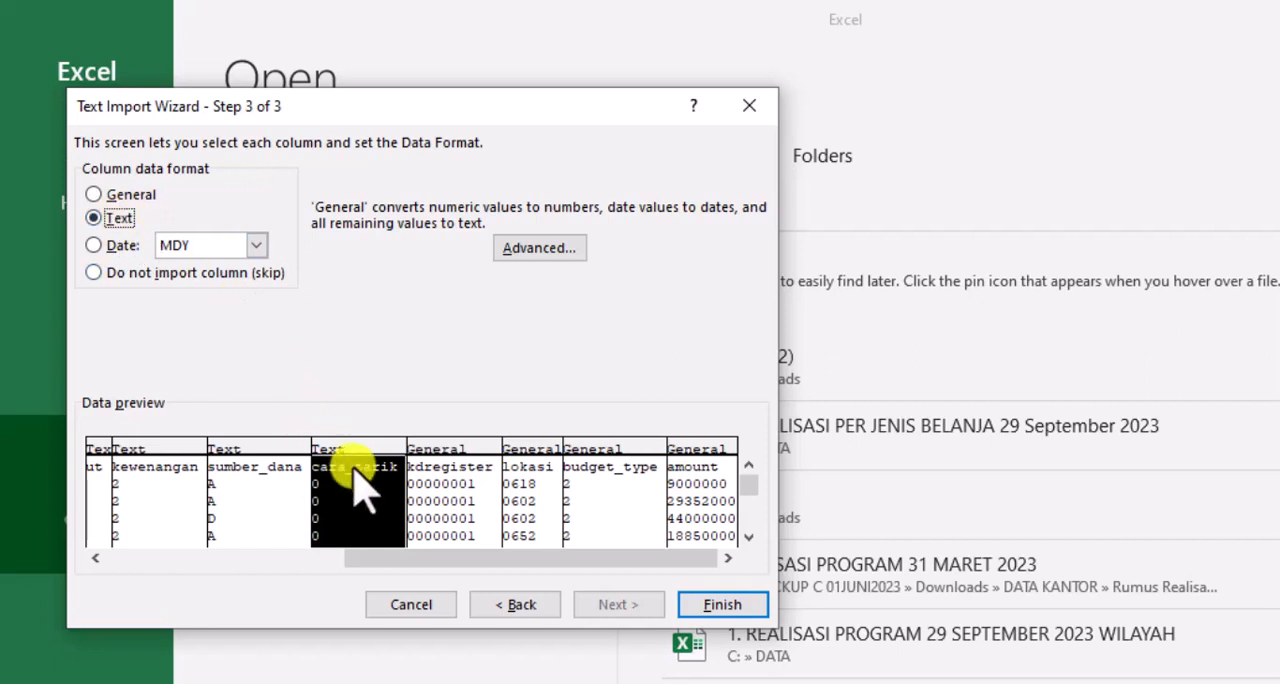
# Set the kdregister, lokasi and budget_type columns to Text, leave amount as General, and finish the DIPA import
pyautogui.click(455, 512)
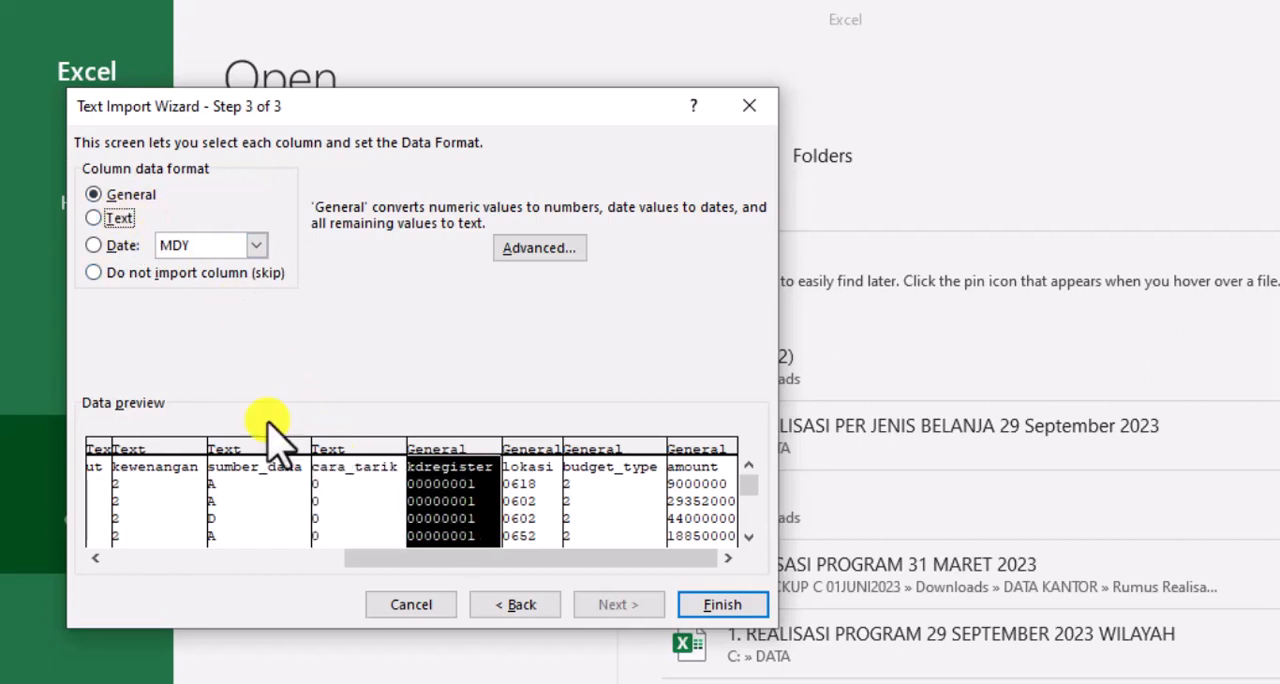
pyautogui.click(523, 472)
pyautogui.click(118, 218)
pyautogui.click(590, 455)
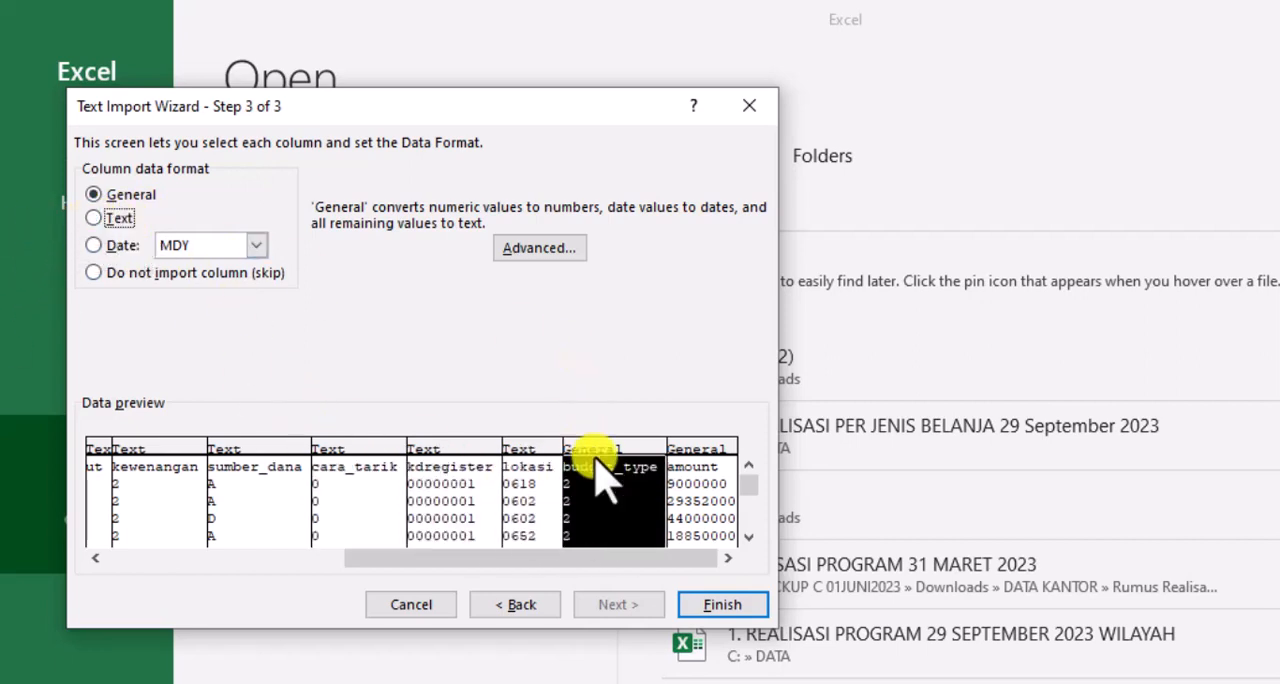
pyautogui.click(118, 218)
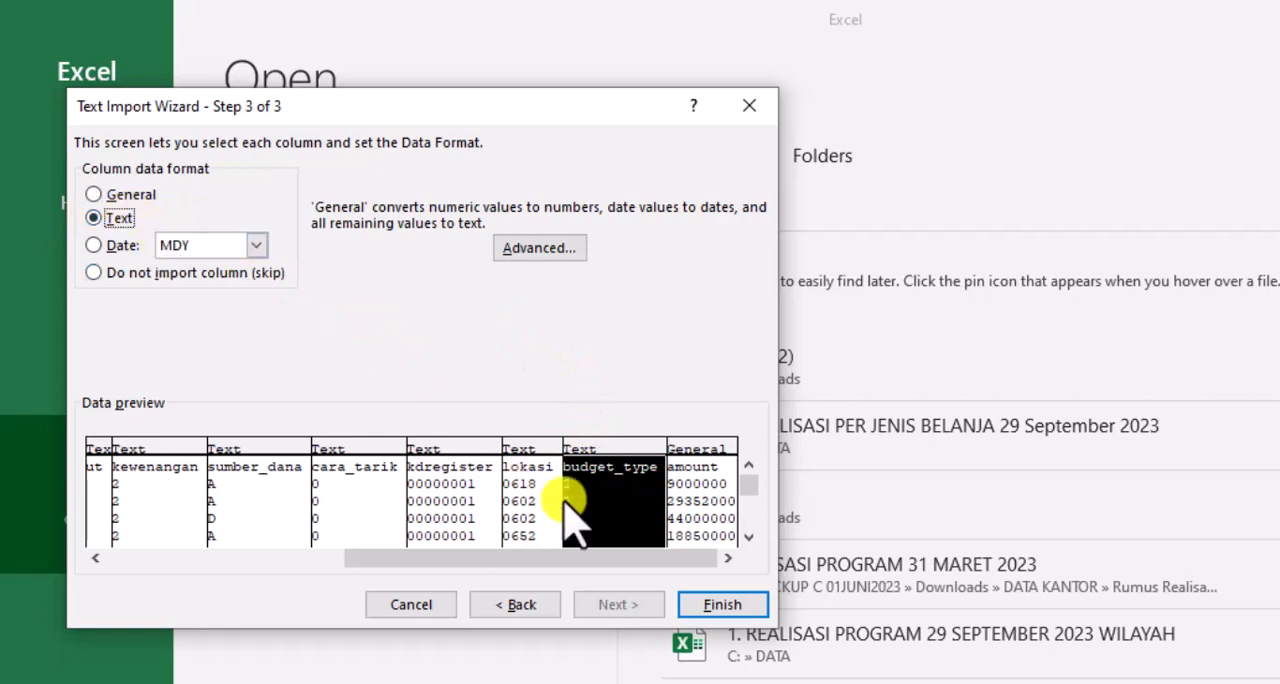
pyautogui.click(720, 604)
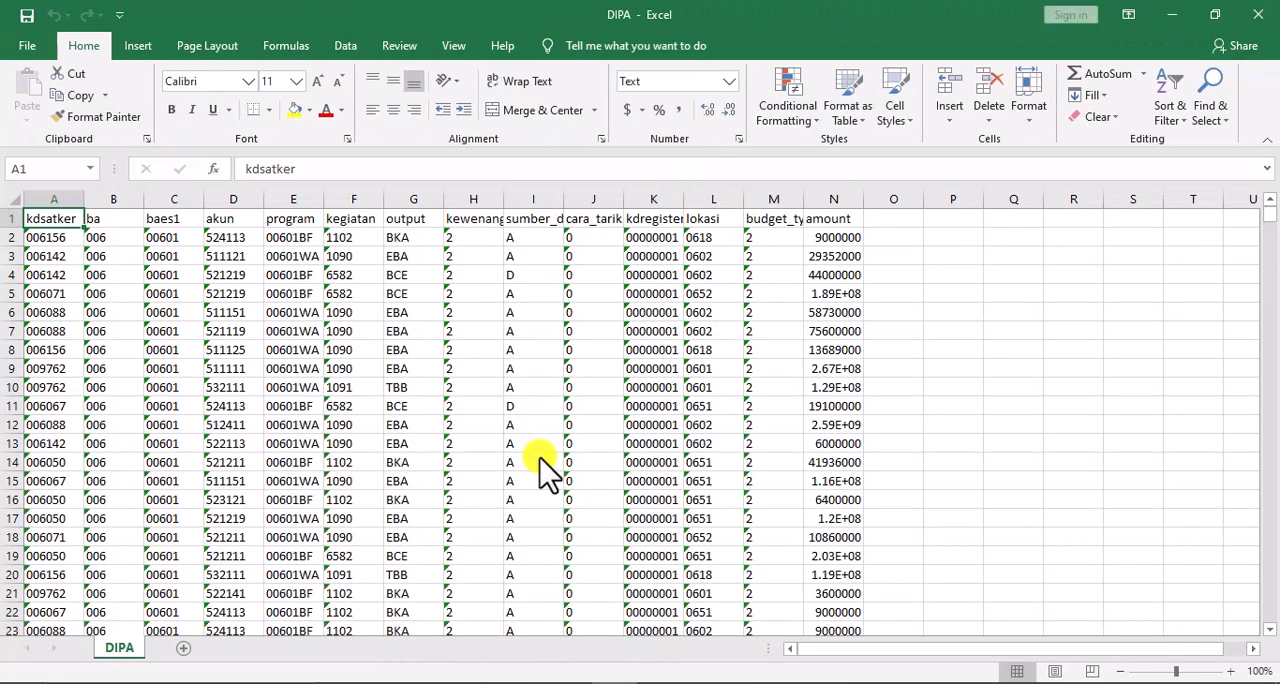
# Insert four blank rows above the header row of the DIPA sheet
pyautogui.click(47, 235)
pyautogui.moveTo(11, 218); pyautogui.dragTo(12, 269)
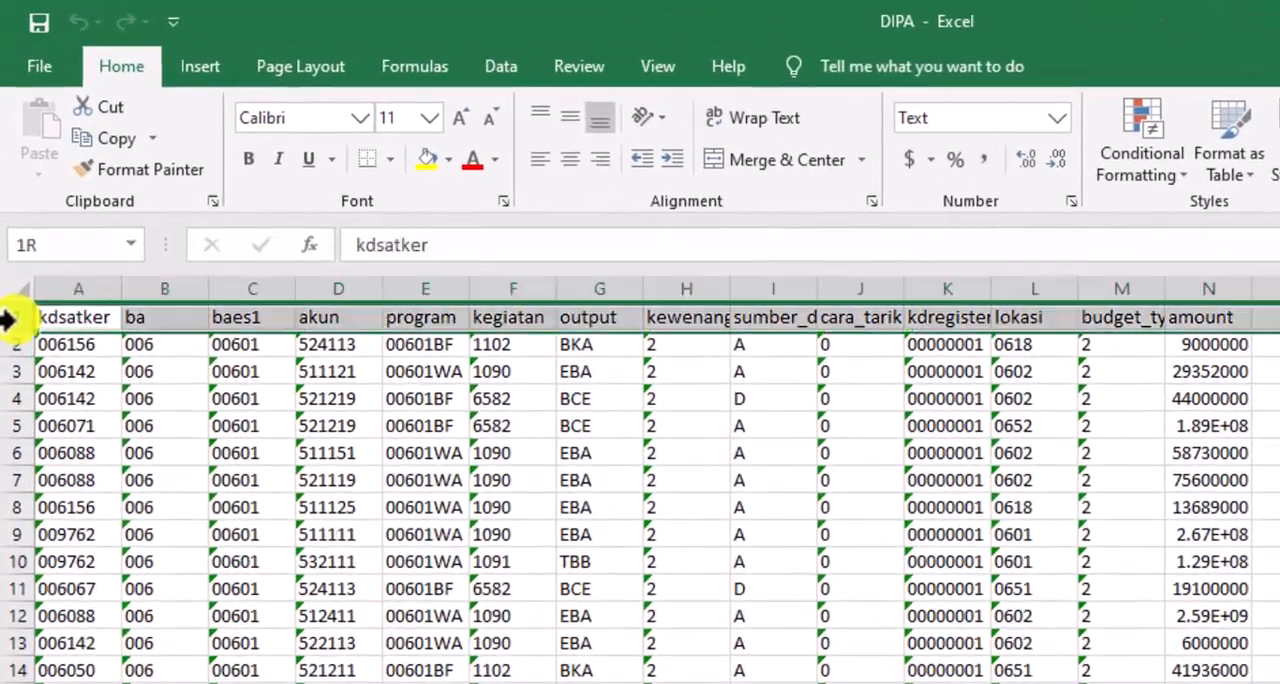
pyautogui.moveTo(16, 390); pyautogui.dragTo(16, 396)
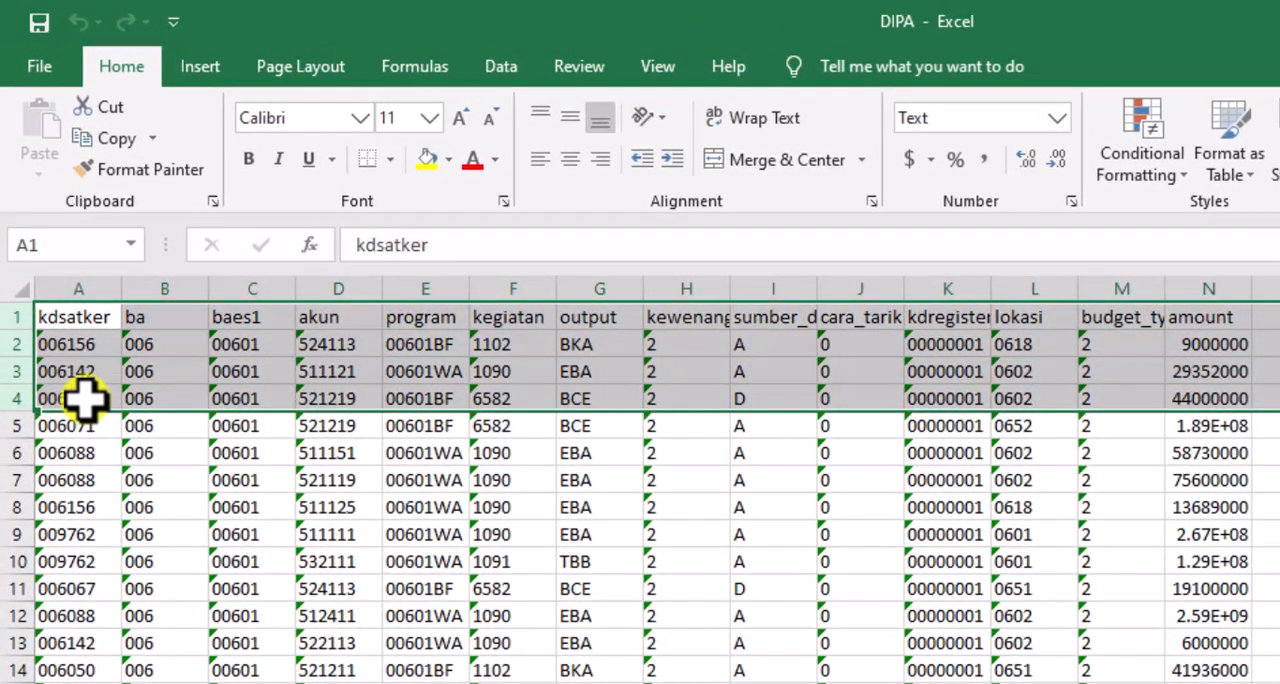
pyautogui.rightClick(85, 398)
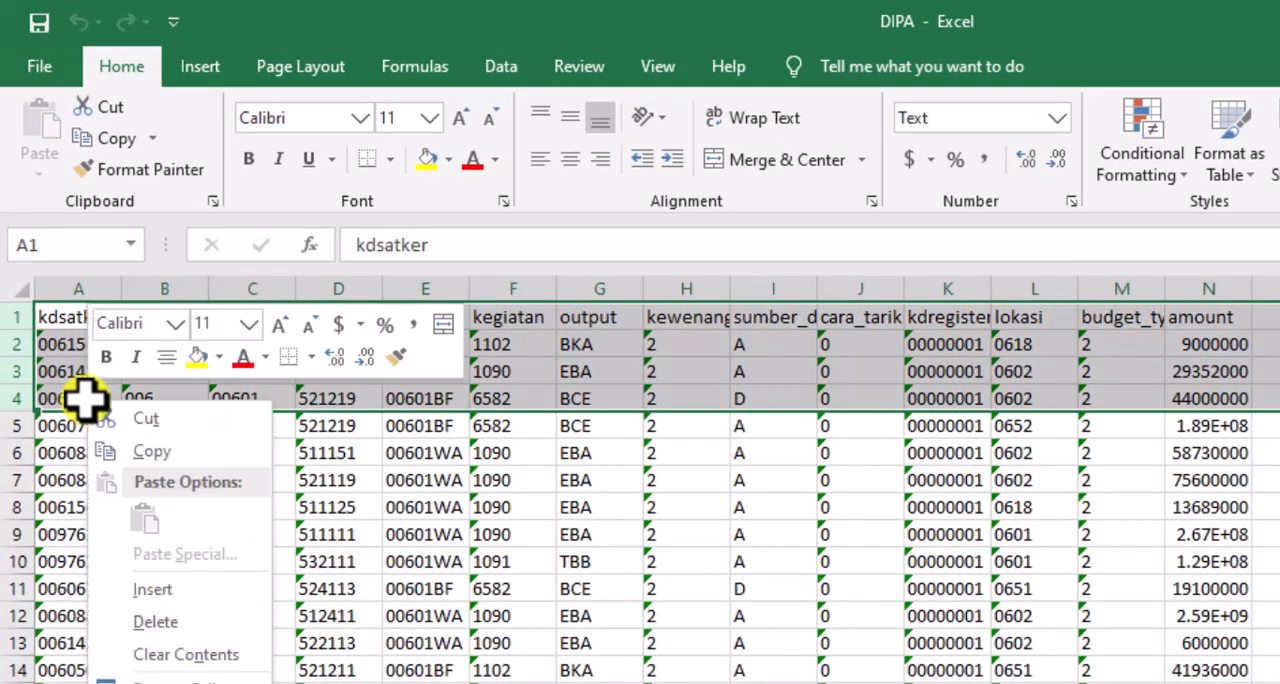
pyautogui.click(128, 587)
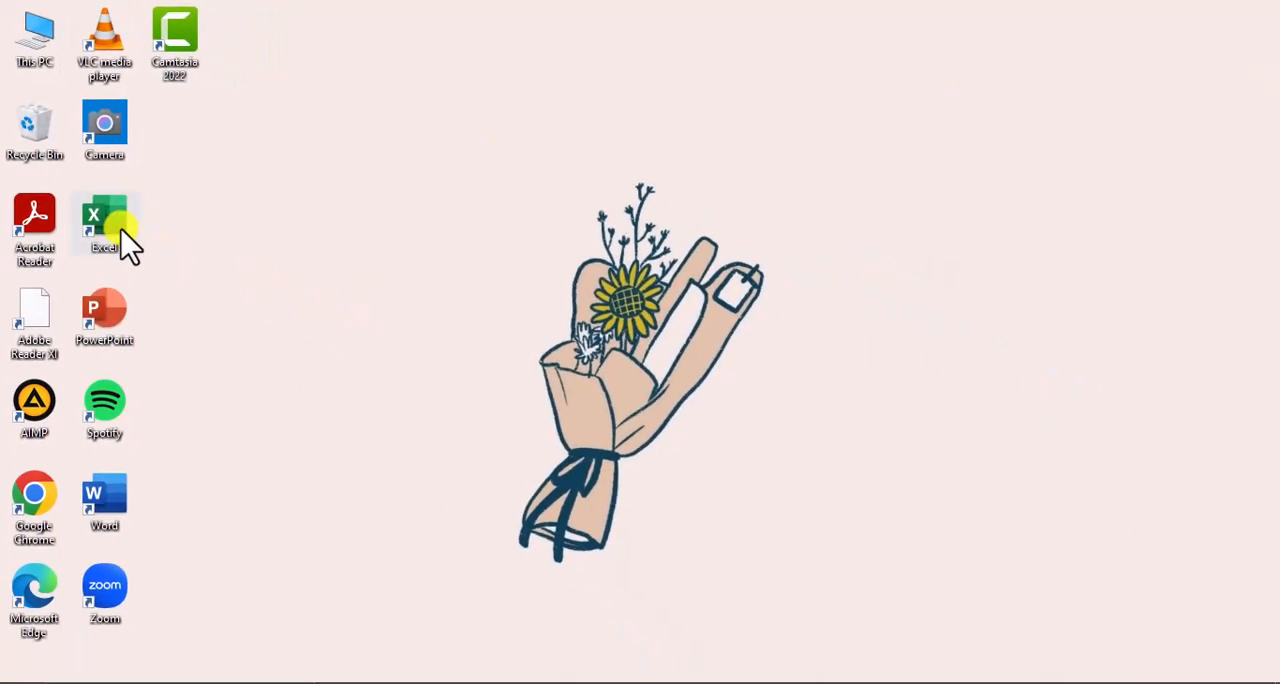
# Start Excel again from the desktop and open the REALISASI text file from the PROGRAM folder
pyautogui.doubleClick(121, 260)
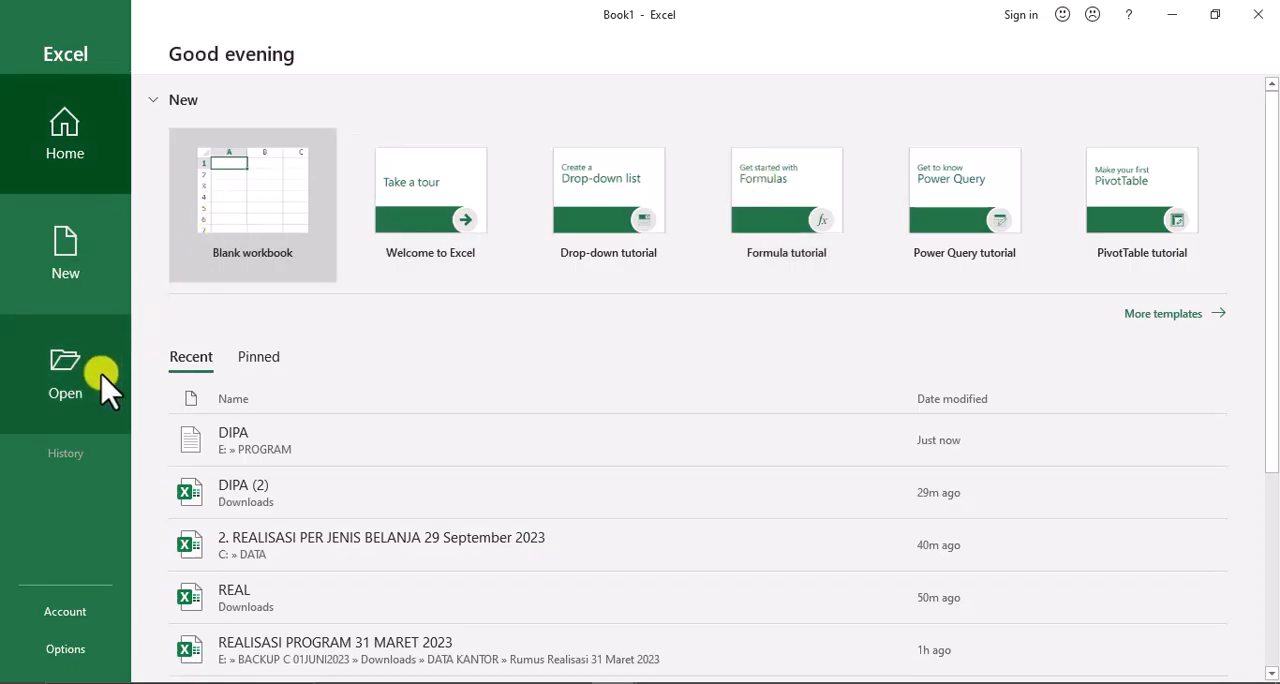
pyautogui.click(82, 398)
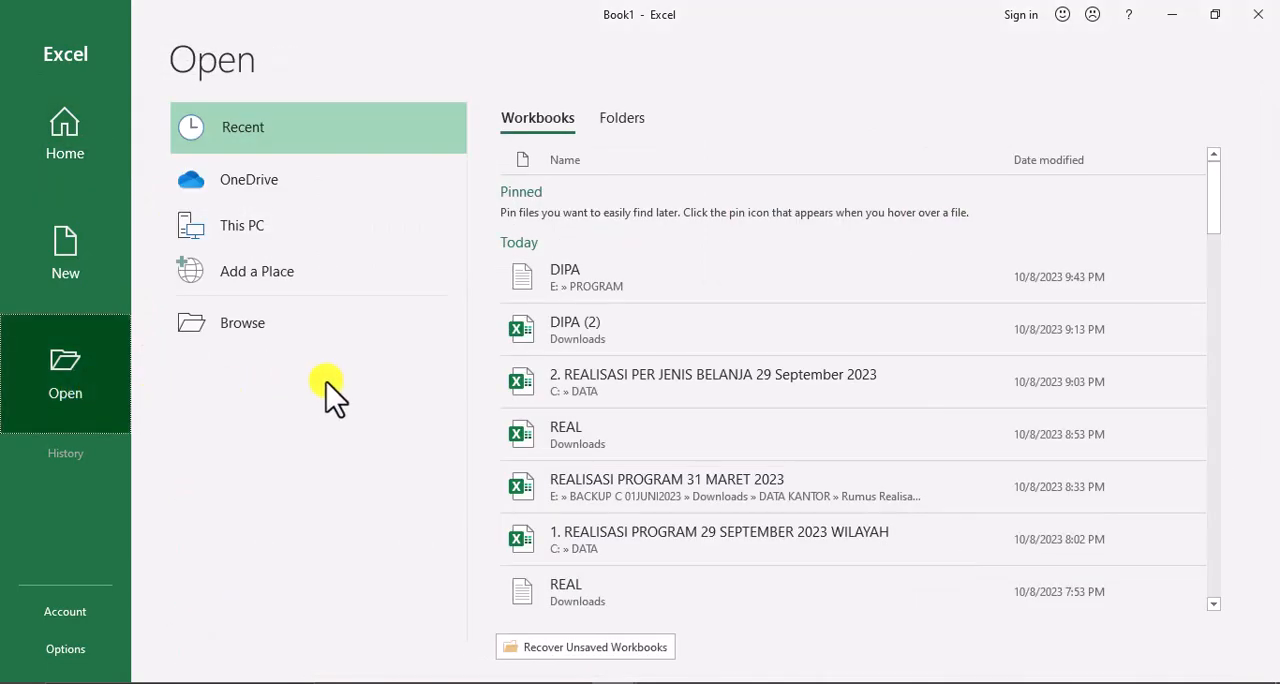
pyautogui.click(337, 332)
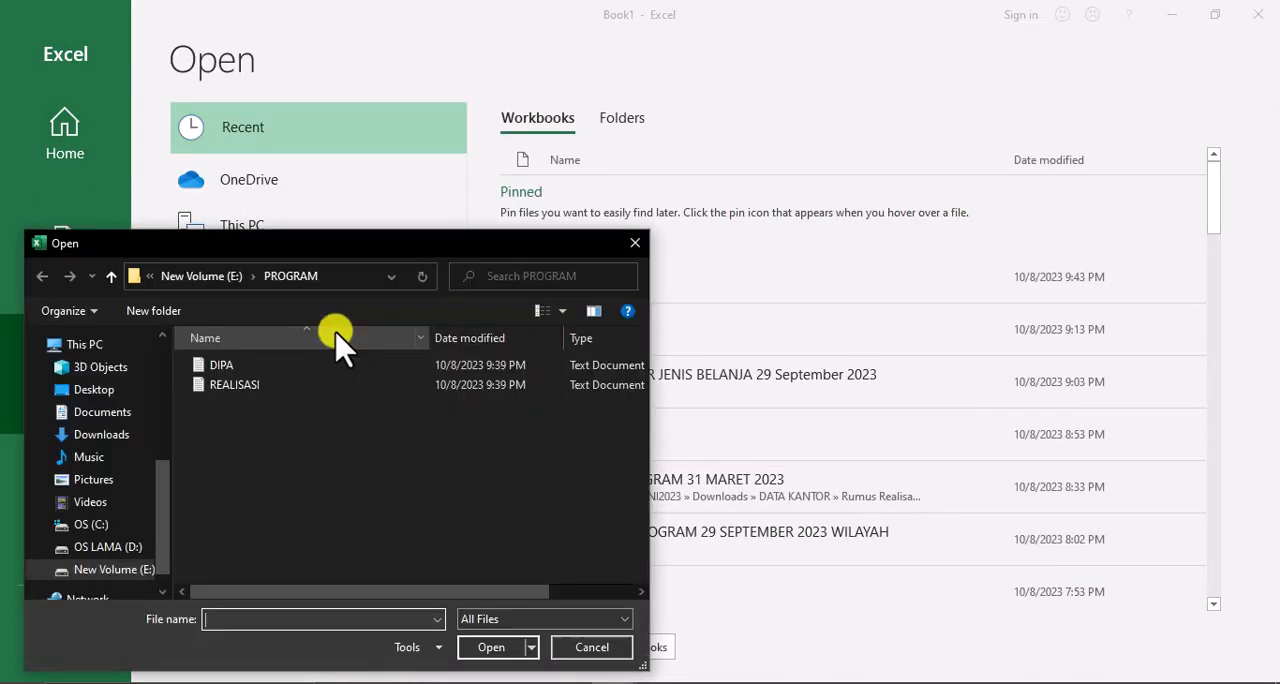
pyautogui.click(310, 385)
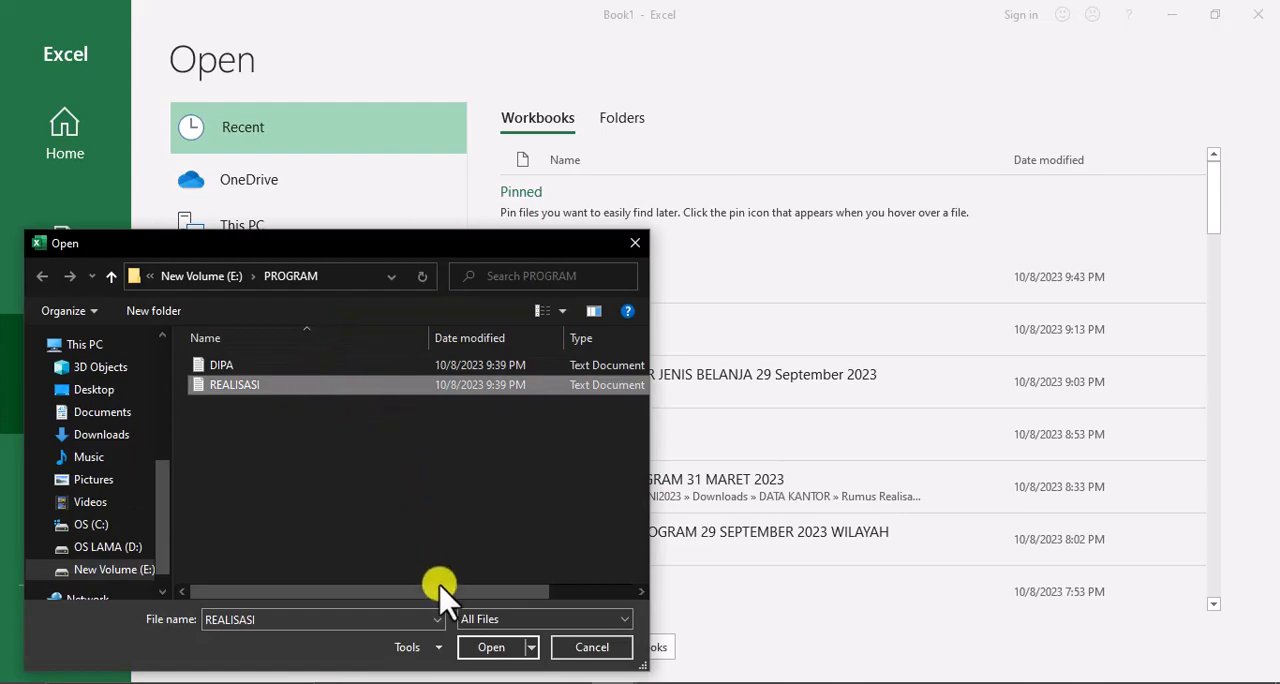
pyautogui.click(486, 648)
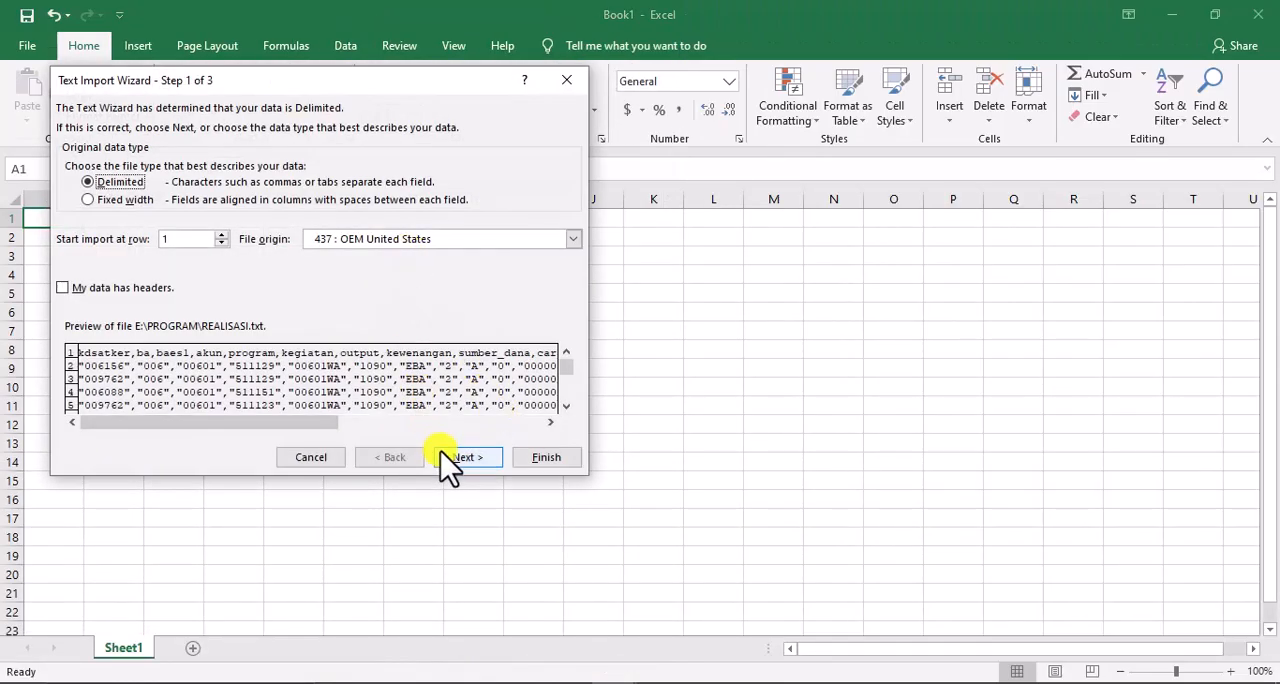
# Import the REALISASI text as delimited data, adding Comma as a delimiter alongside Tab
pyautogui.click(465, 457)
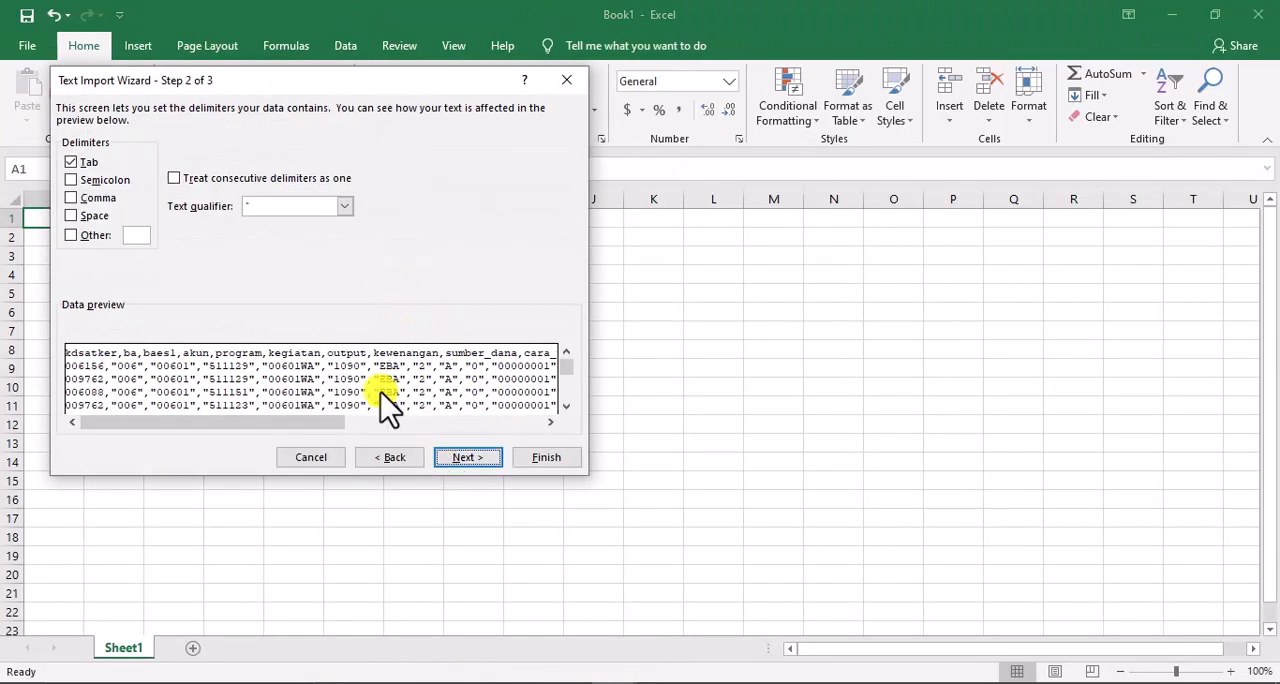
pyautogui.click(100, 199)
pyautogui.click(458, 457)
# Set the kdsatker, ba, baes1, akun, program and kegiatan columns to Text for the REALISASI import
pyautogui.click(140, 372)
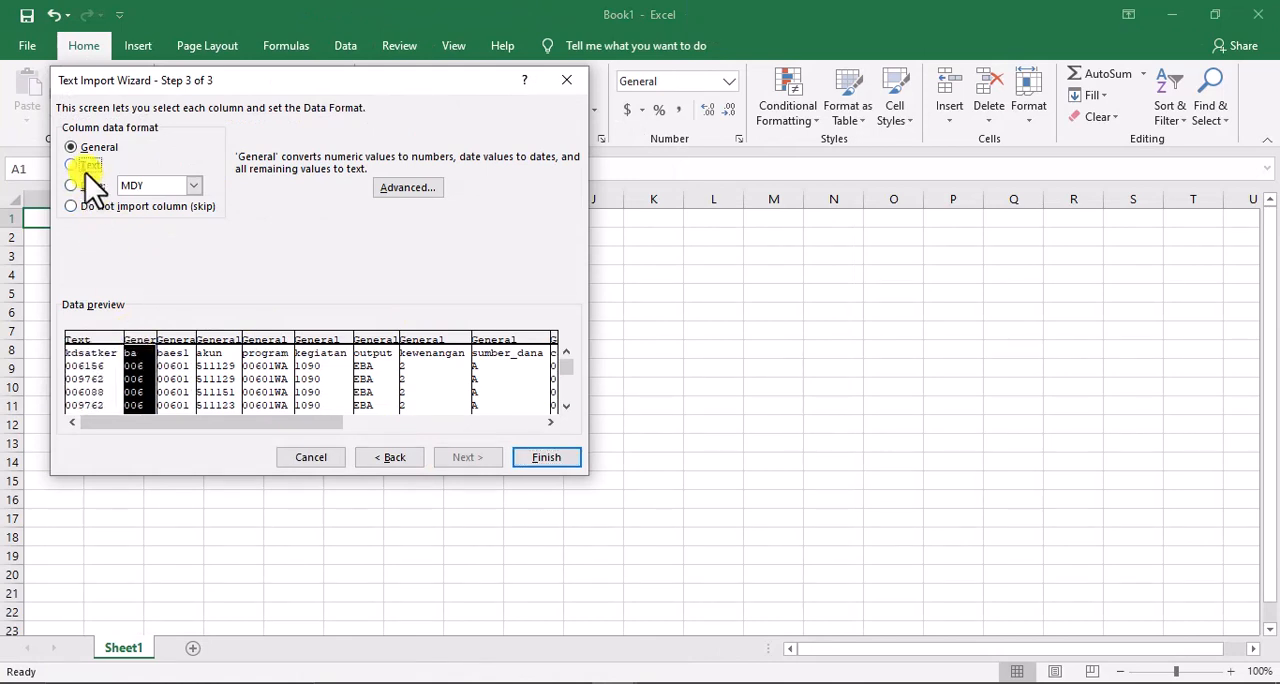
pyautogui.click(71, 164)
pyautogui.click(172, 372)
pyautogui.click(71, 164)
pyautogui.click(226, 370)
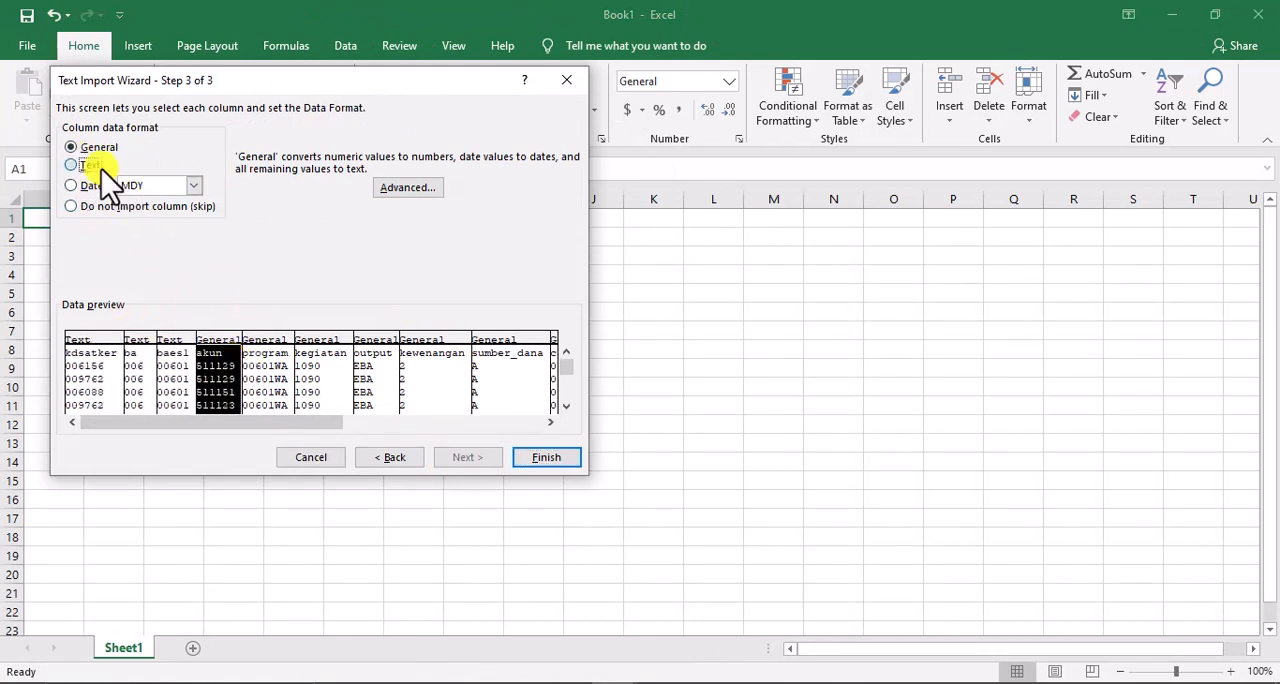
pyautogui.click(90, 166)
pyautogui.click(266, 372)
pyautogui.click(320, 372)
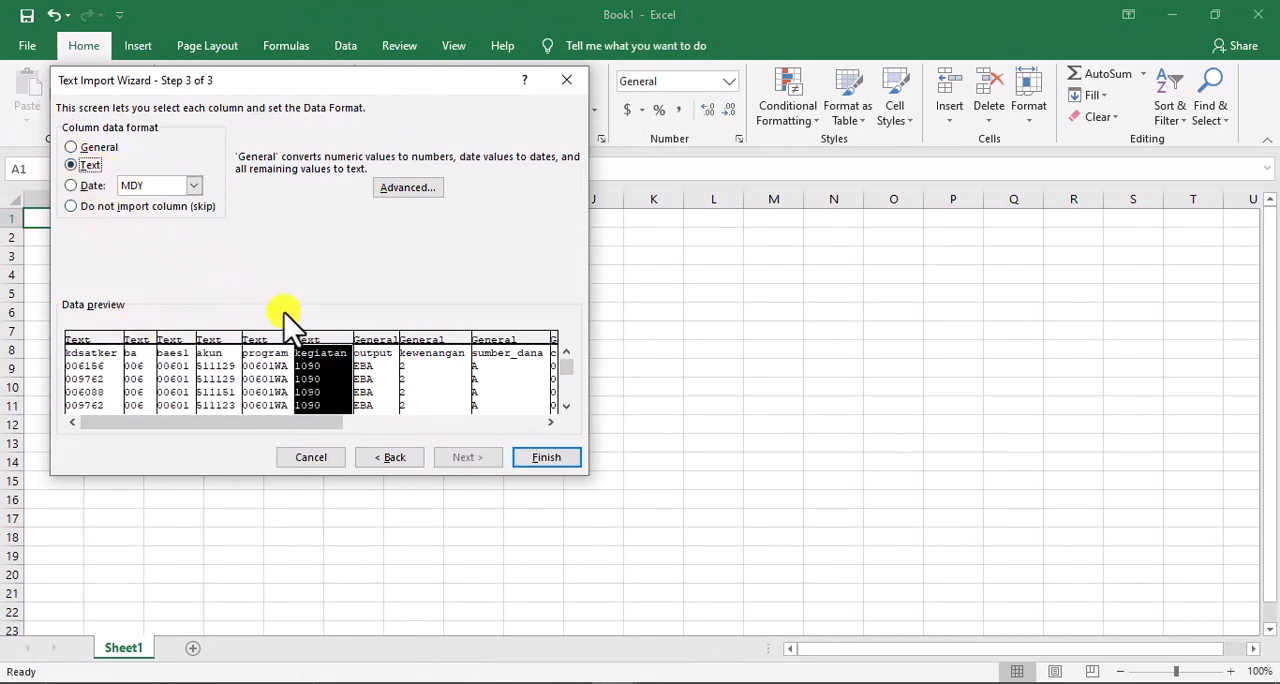
# Format the output, kewenangan, sumber_dana and cara_tarik columns as Text
pyautogui.click(374, 370)
pyautogui.click(425, 375)
pyautogui.click(80, 165)
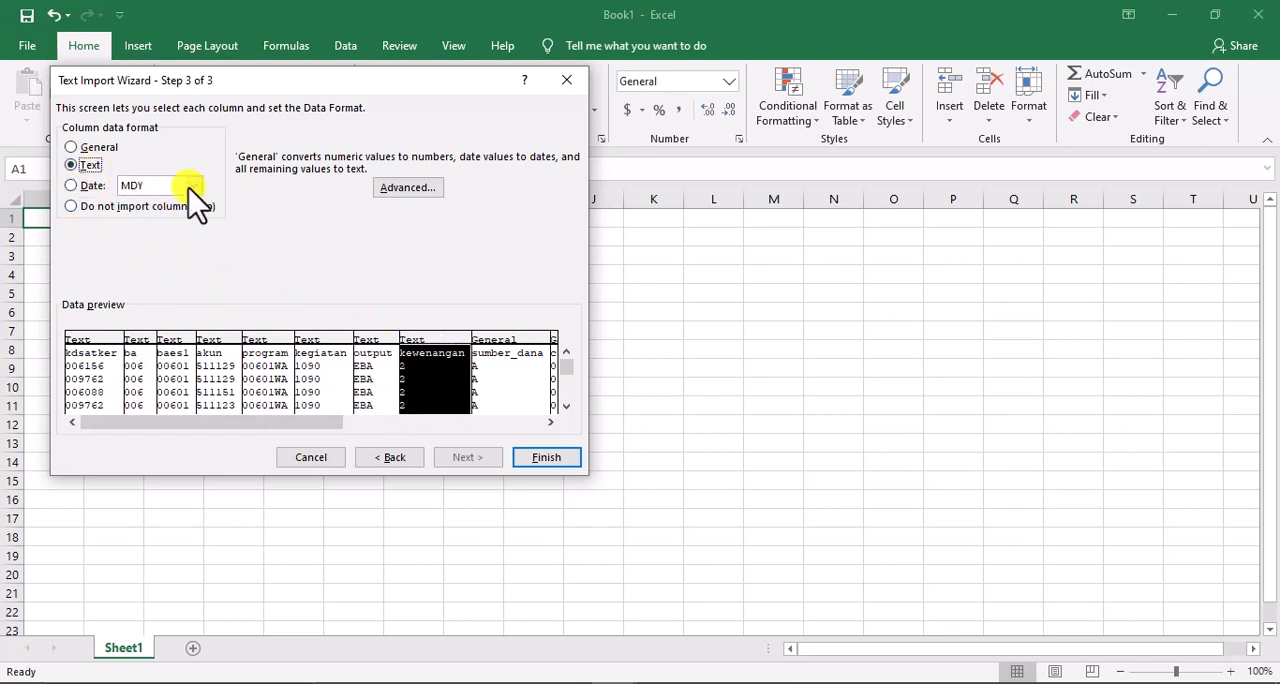
pyautogui.click(505, 360)
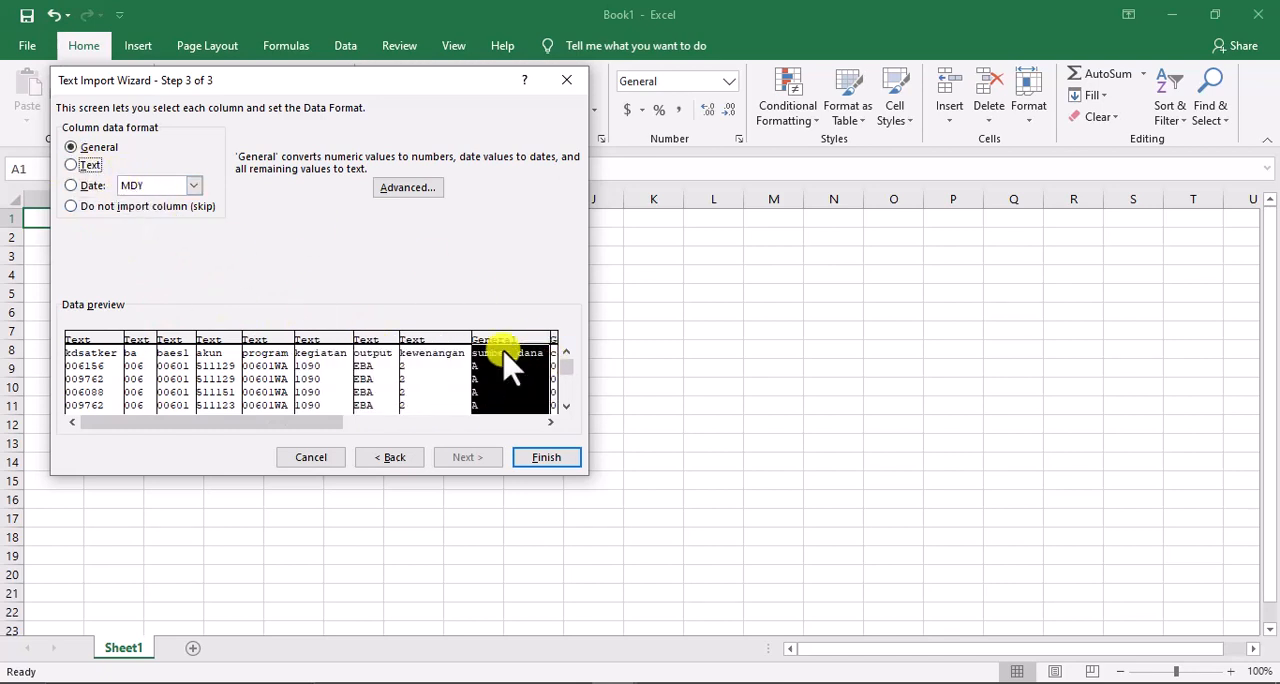
pyautogui.click(345, 421)
pyautogui.click(210, 372)
pyautogui.click(95, 165)
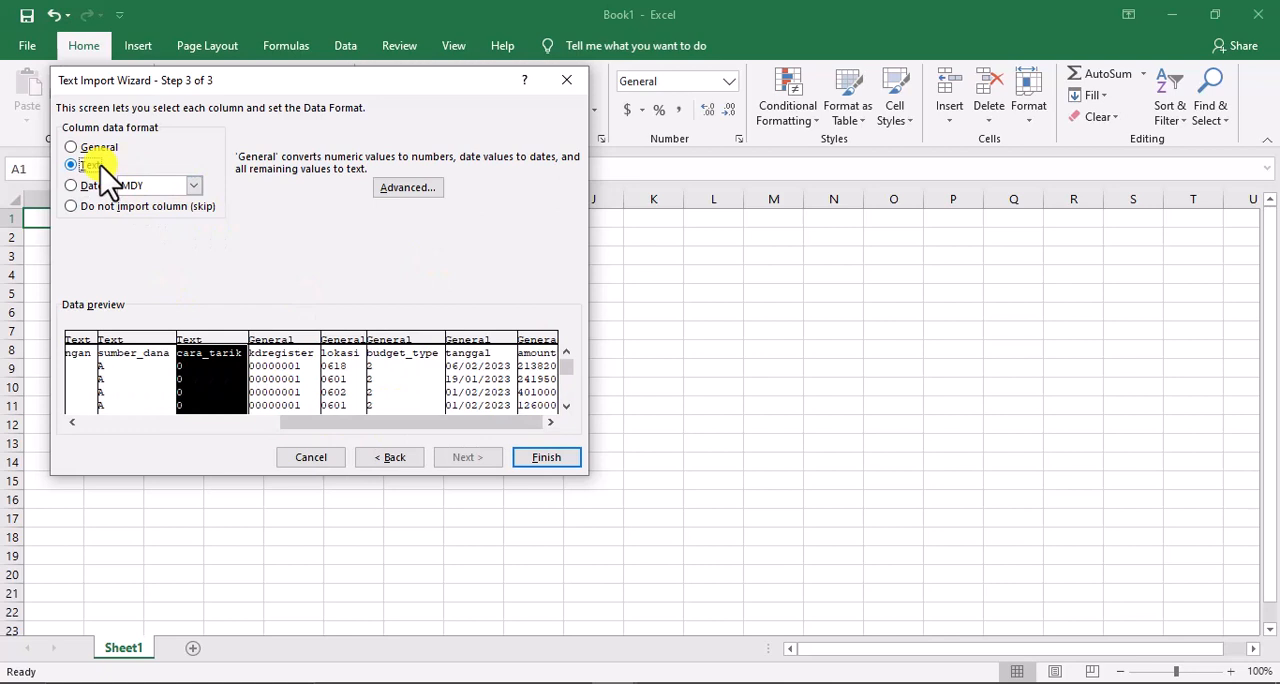
# Set the kdregister, lokasi, budget_type and tanggal columns to Text, leave amount as General, and finish the REALISASI import
pyautogui.click(282, 390)
pyautogui.click(343, 385)
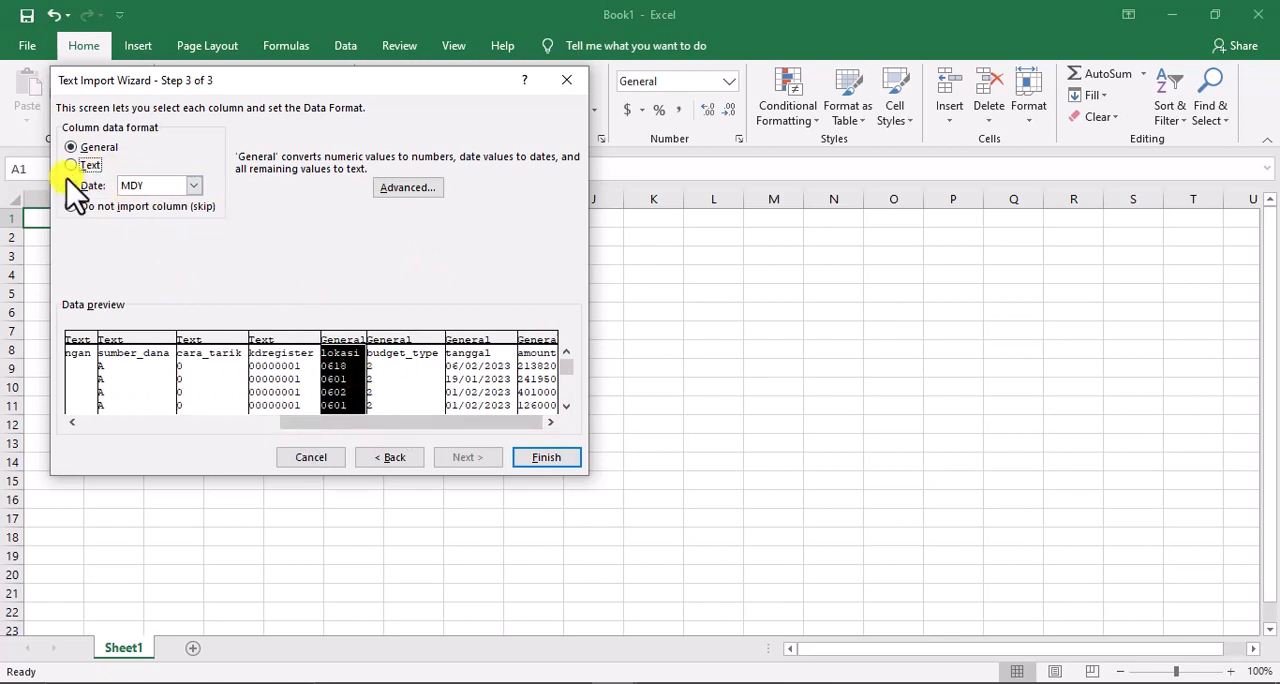
pyautogui.click(393, 345)
pyautogui.click(470, 372)
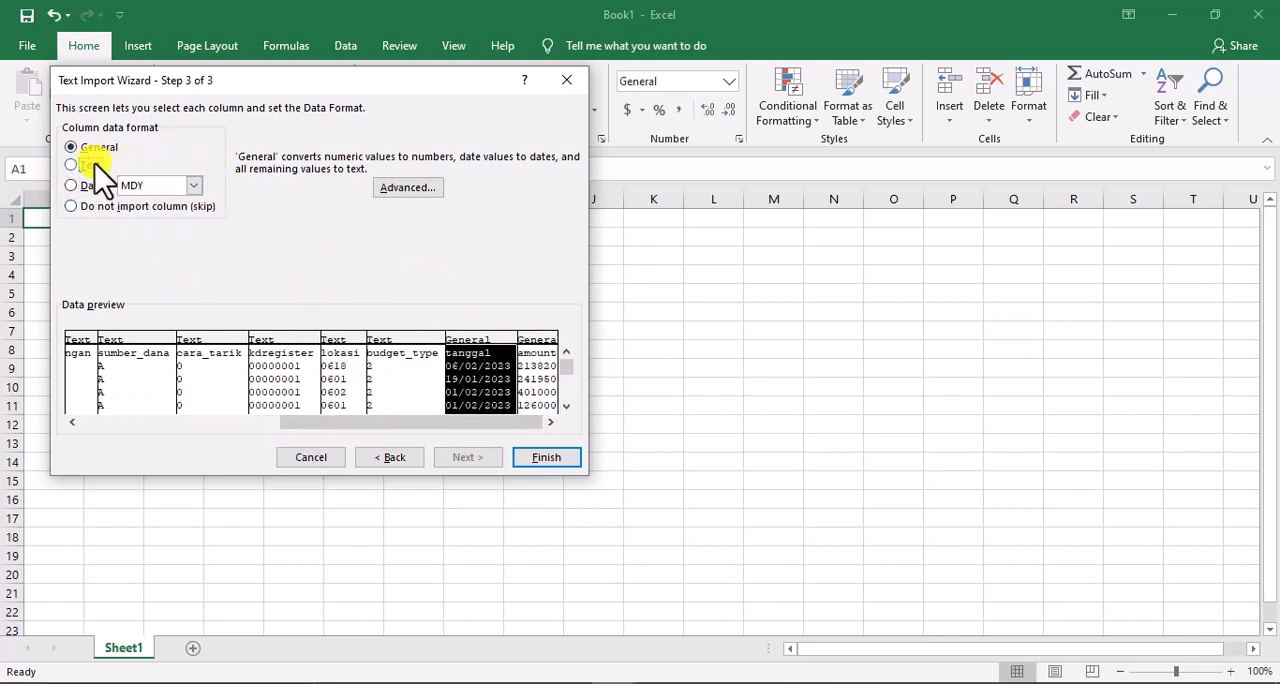
pyautogui.click(558, 462)
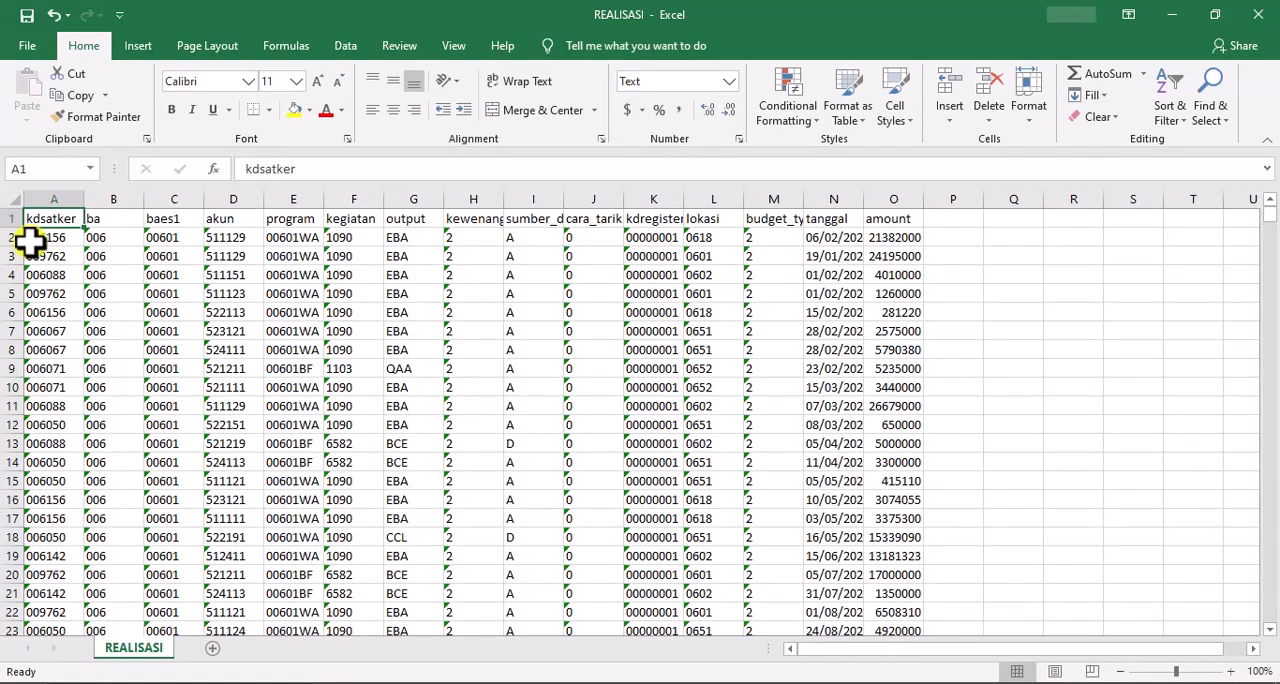
# Insert four blank rows above the header row of the REALISASI sheet
pyautogui.moveTo(6, 217); pyautogui.dragTo(145, 268)
pyautogui.rightClick(148, 266)
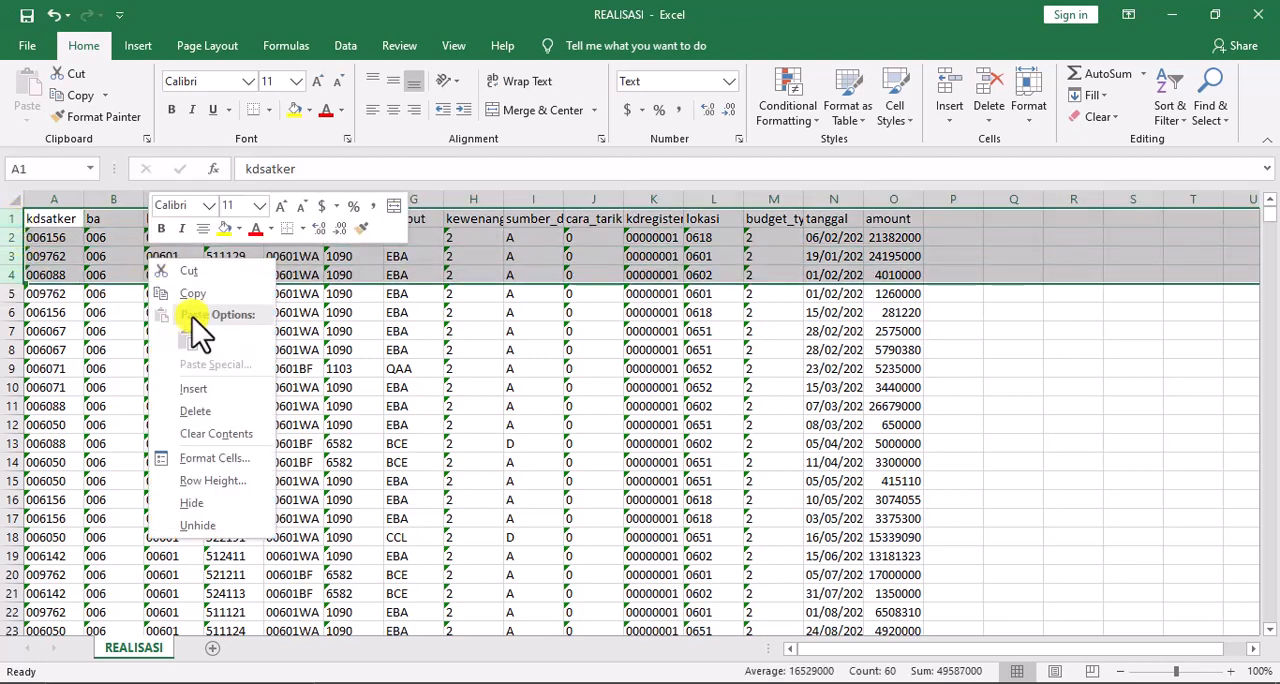
pyautogui.click(200, 390)
pyautogui.click(113, 260)
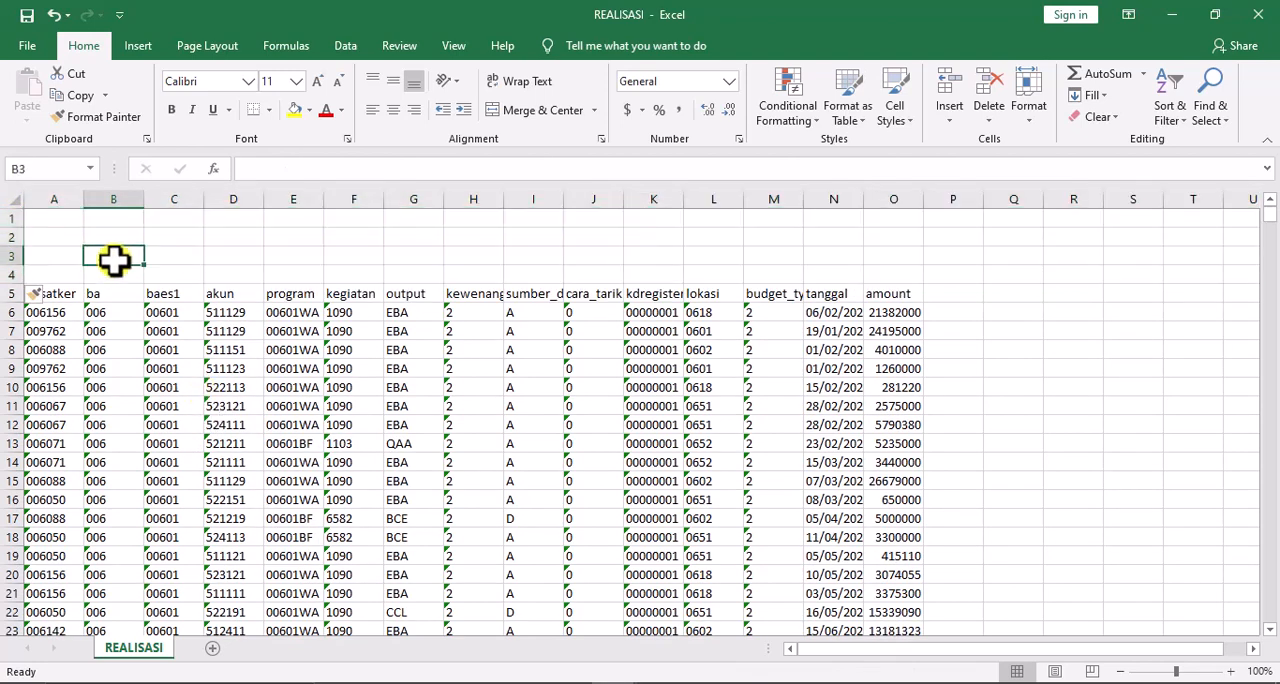
# Open the workbook 1. REALISASI PROGRAM 29 SEPTEMBER 2023 WILAYAH from the PROGRAM folder and show its DIPA sheet
pyautogui.click(553, 650)
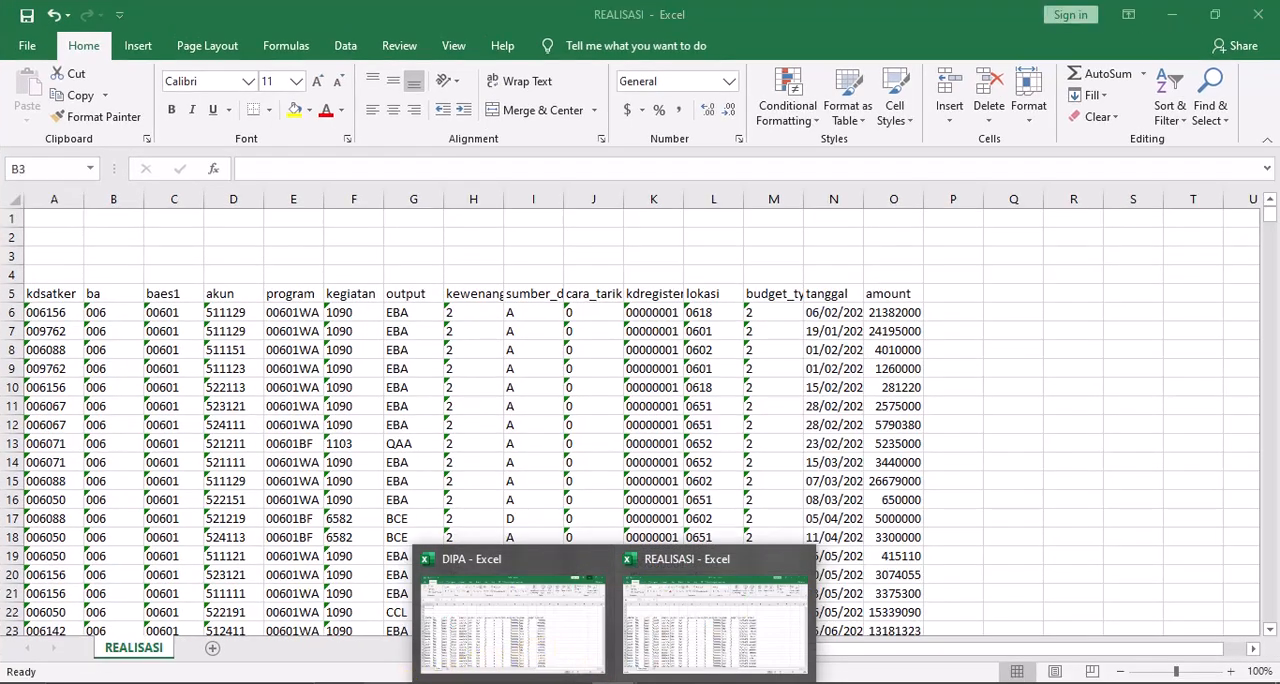
pyautogui.click(452, 682)
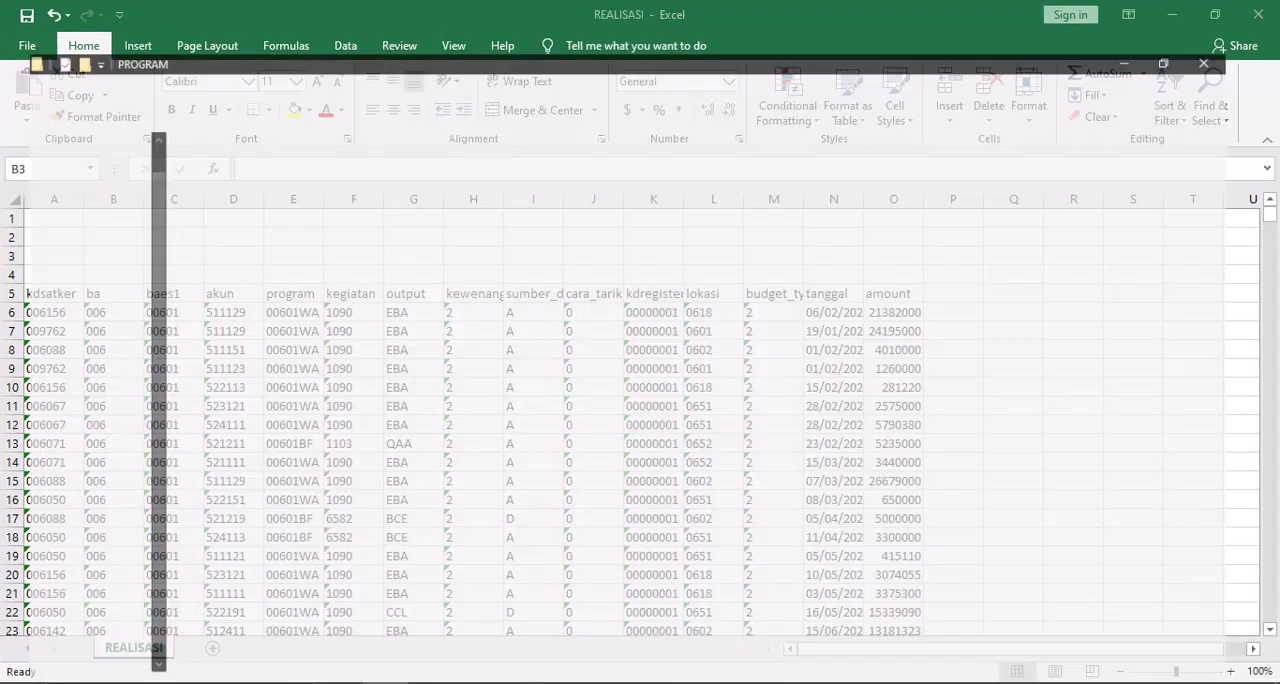
pyautogui.click(60, 224)
pyautogui.doubleClick(150, 178)
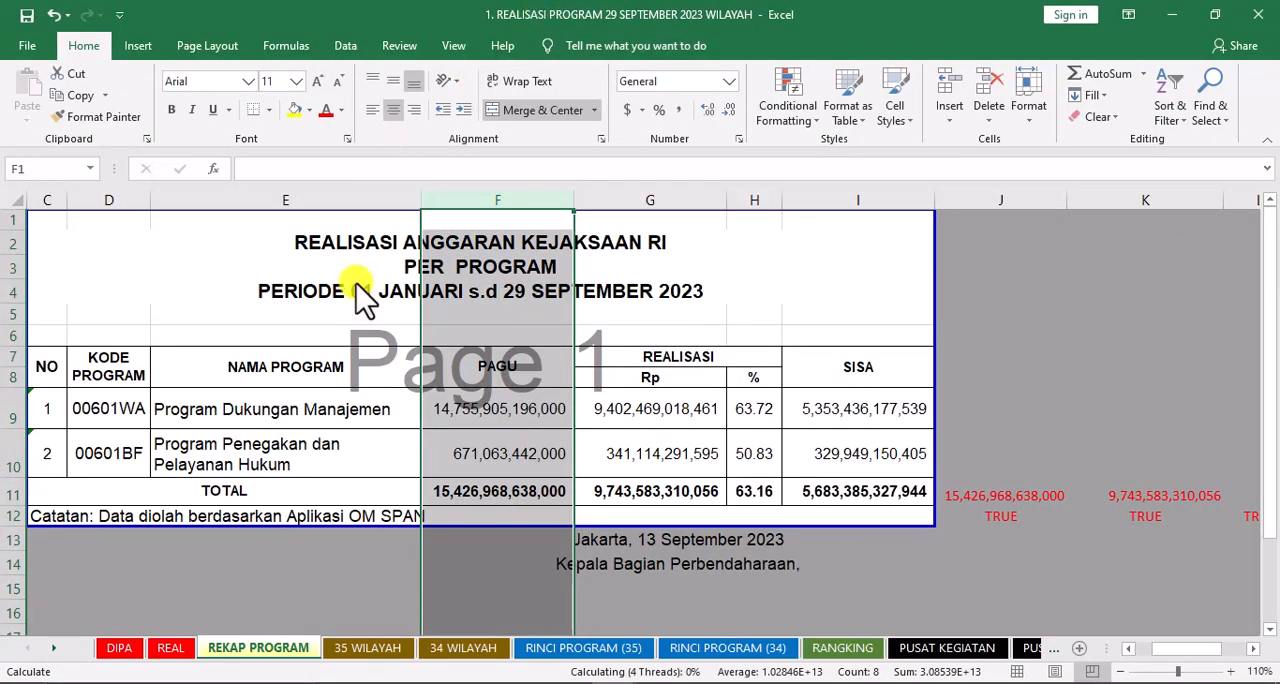
pyautogui.click(119, 649)
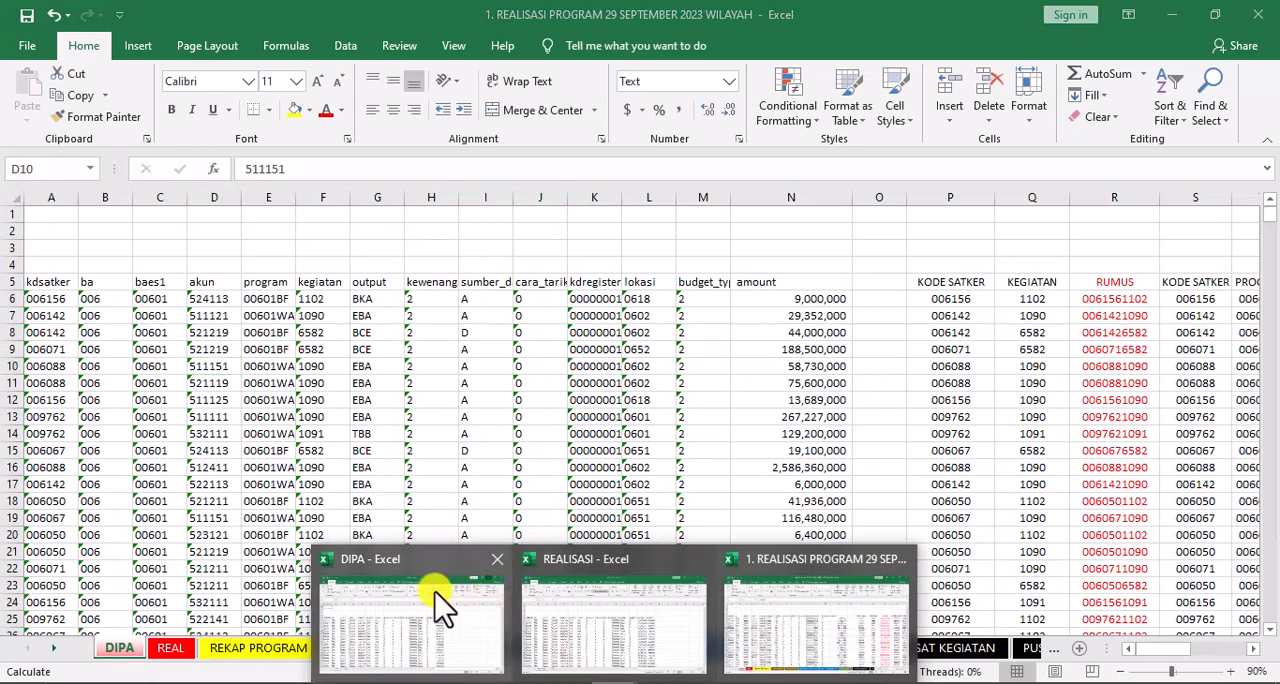
# Copy columns A to N of the imported DIPA workbook
pyautogui.click(435, 520)
pyautogui.click(54, 222)
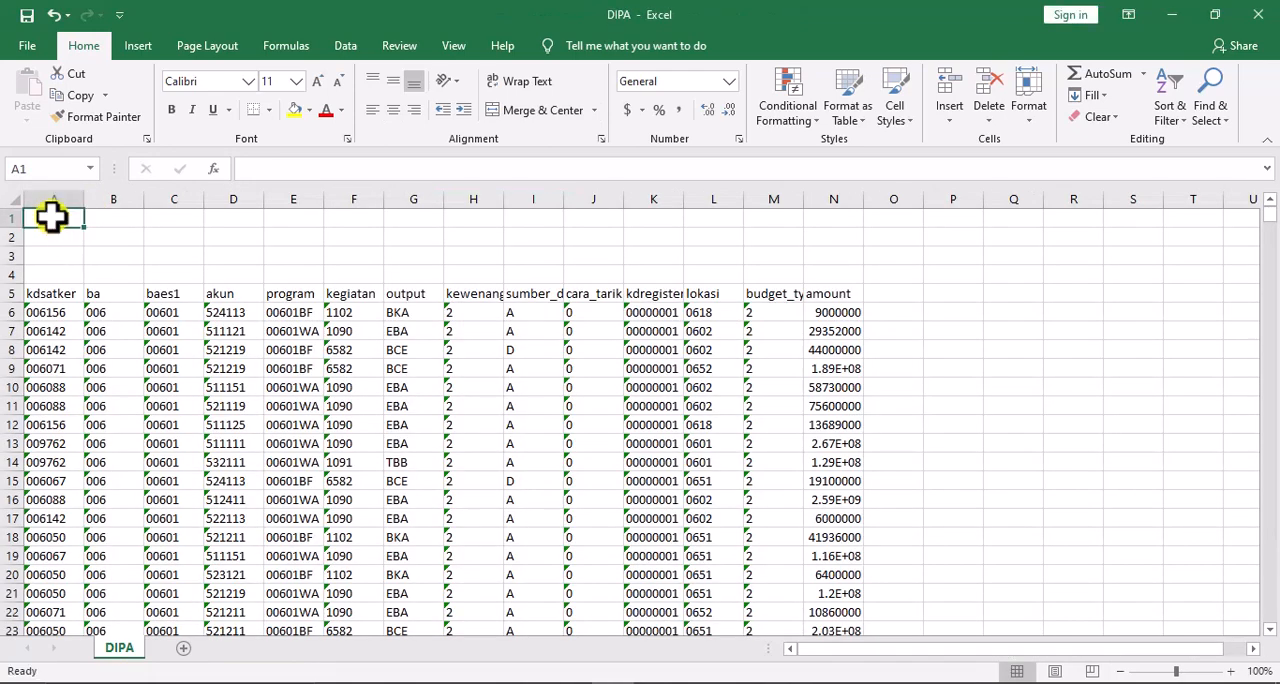
pyautogui.moveTo(52, 199); pyautogui.dragTo(829, 322)
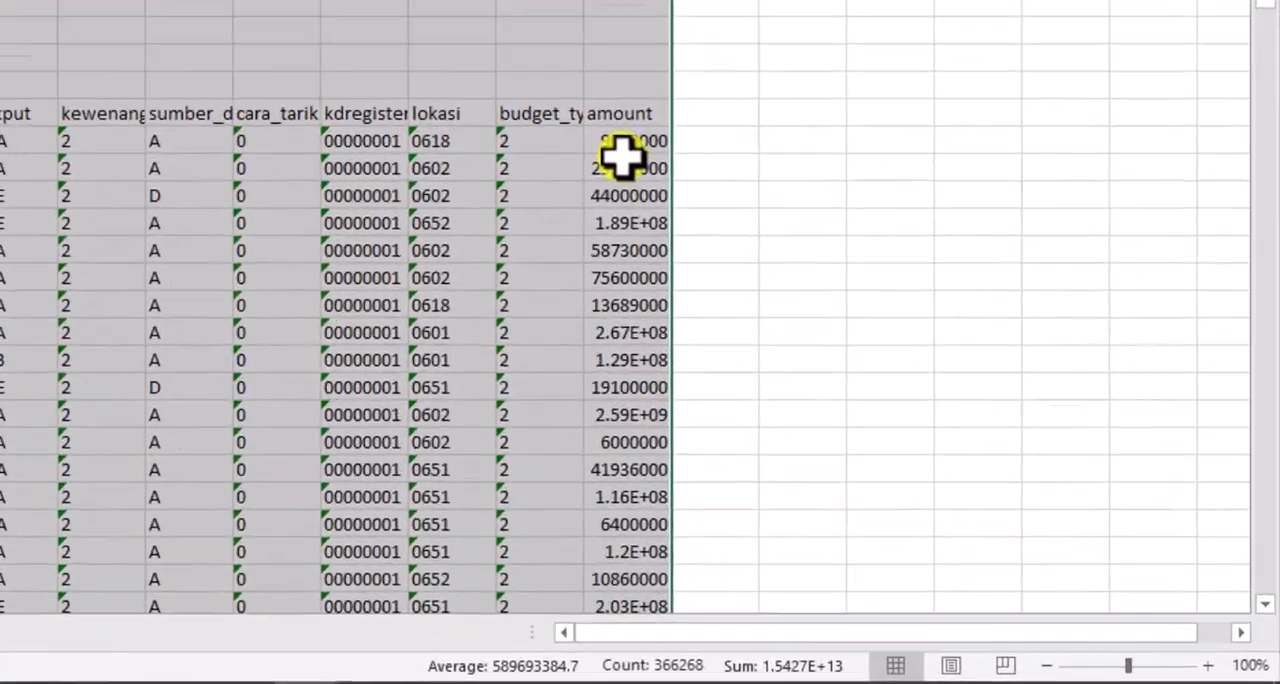
pyautogui.rightClick(830, 321)
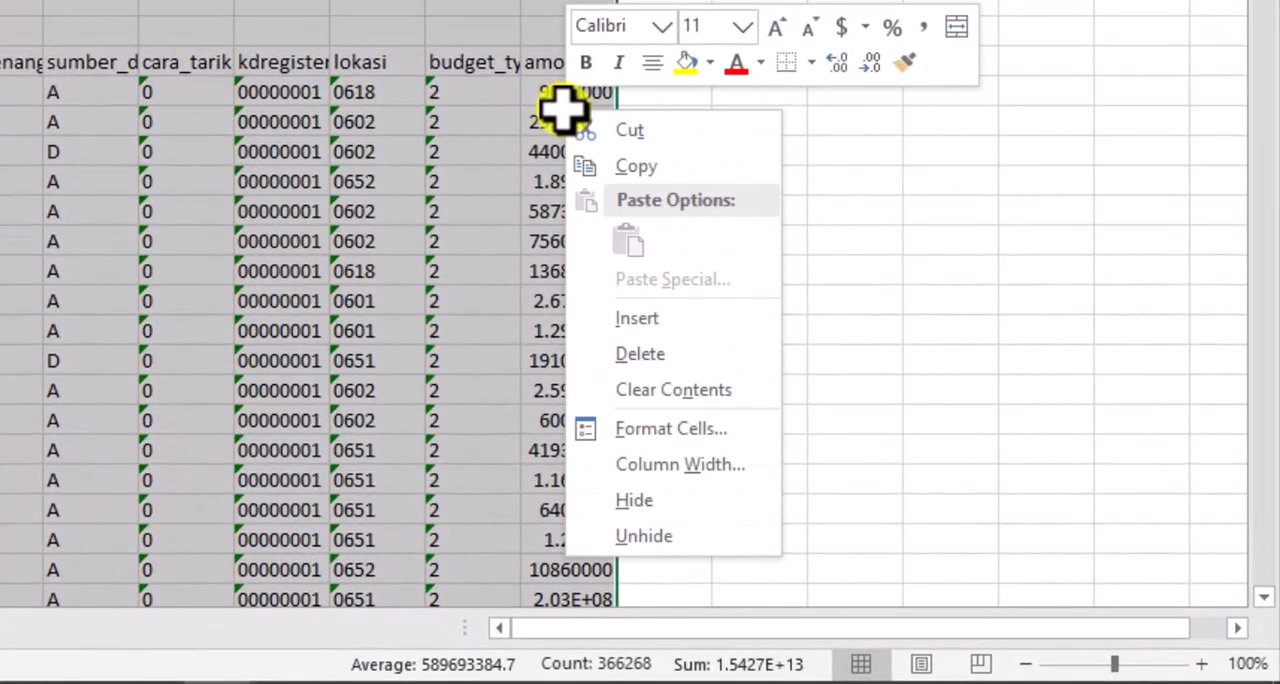
pyautogui.click(634, 168)
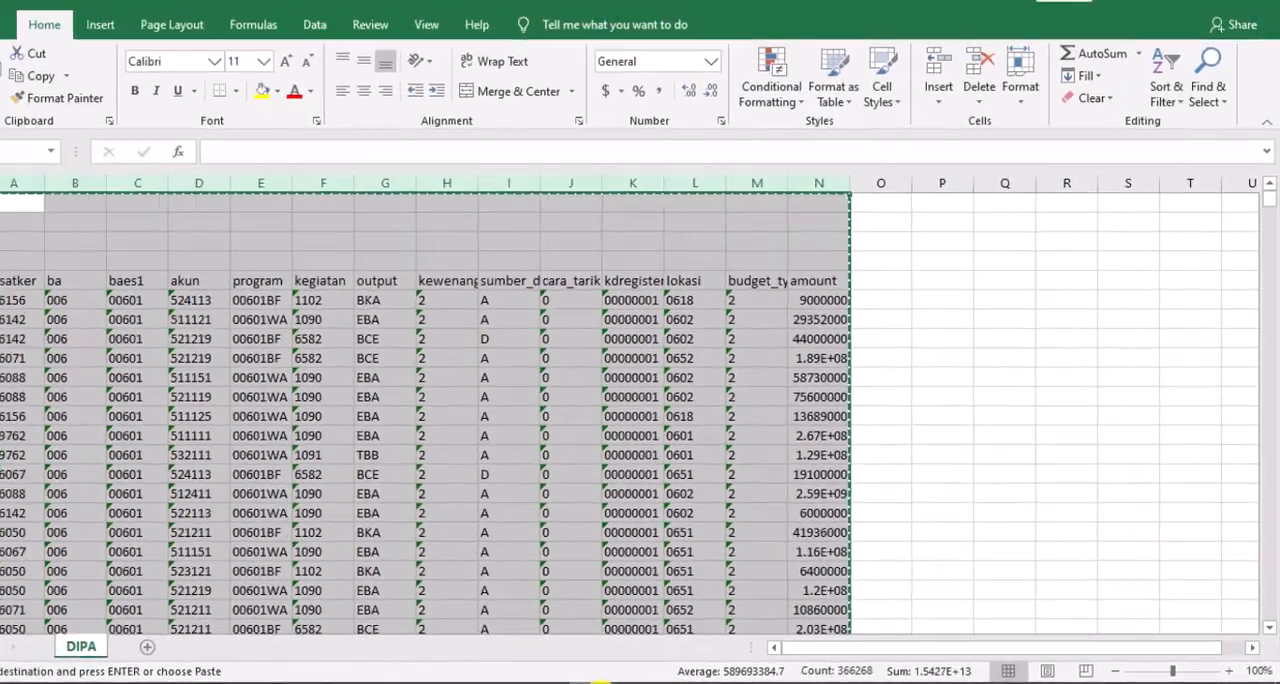
# Paste the copied DIPA data as values at cell A1 of the DIPA sheet in the program realisation workbook
pyautogui.click(620, 682)
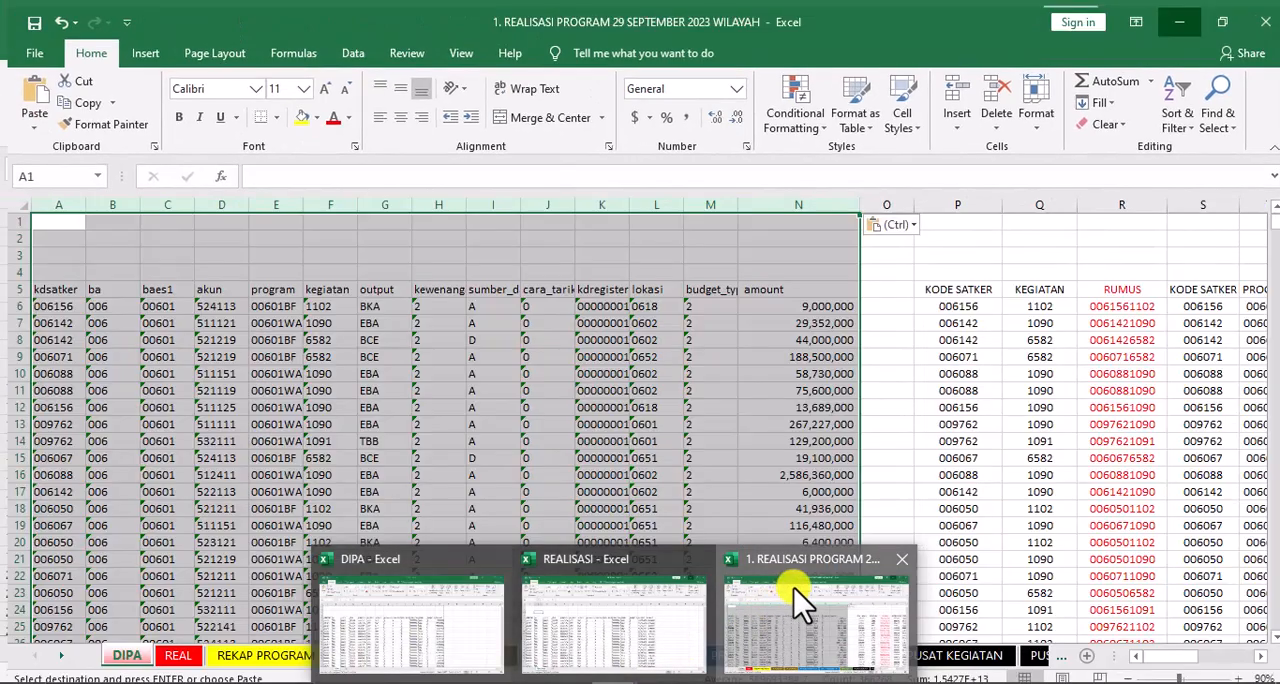
pyautogui.click(794, 588)
pyautogui.click(43, 220)
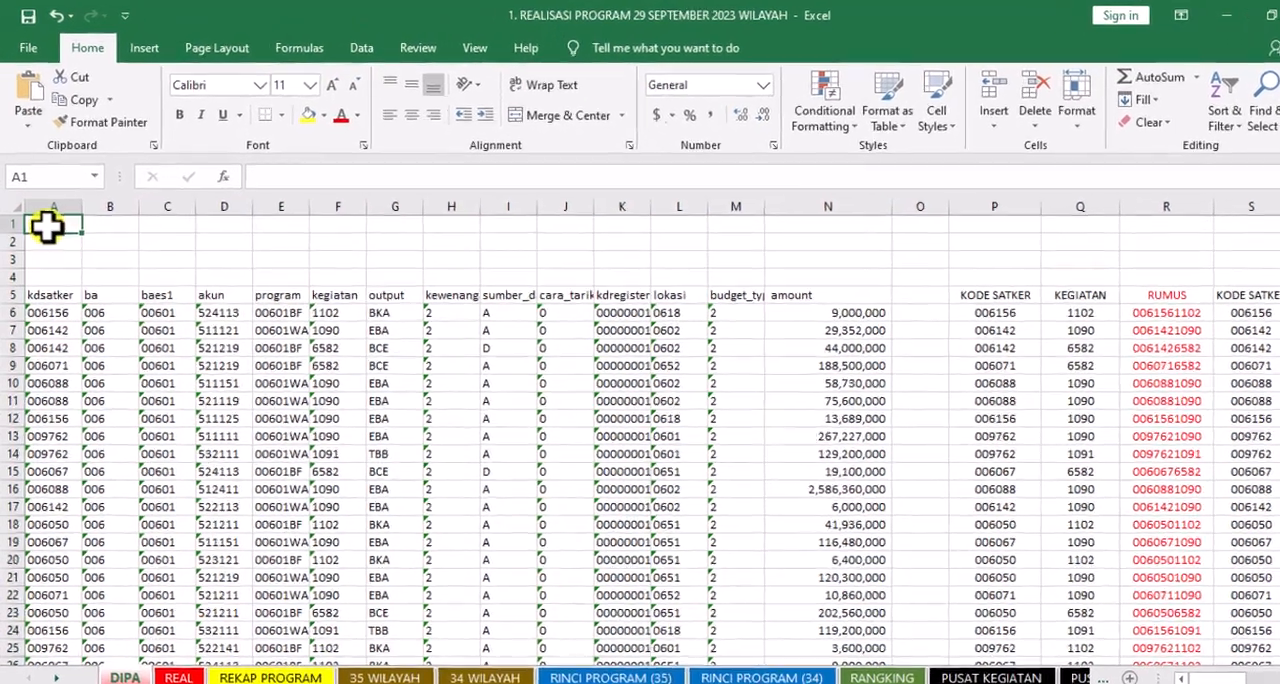
pyautogui.rightClick(43, 220)
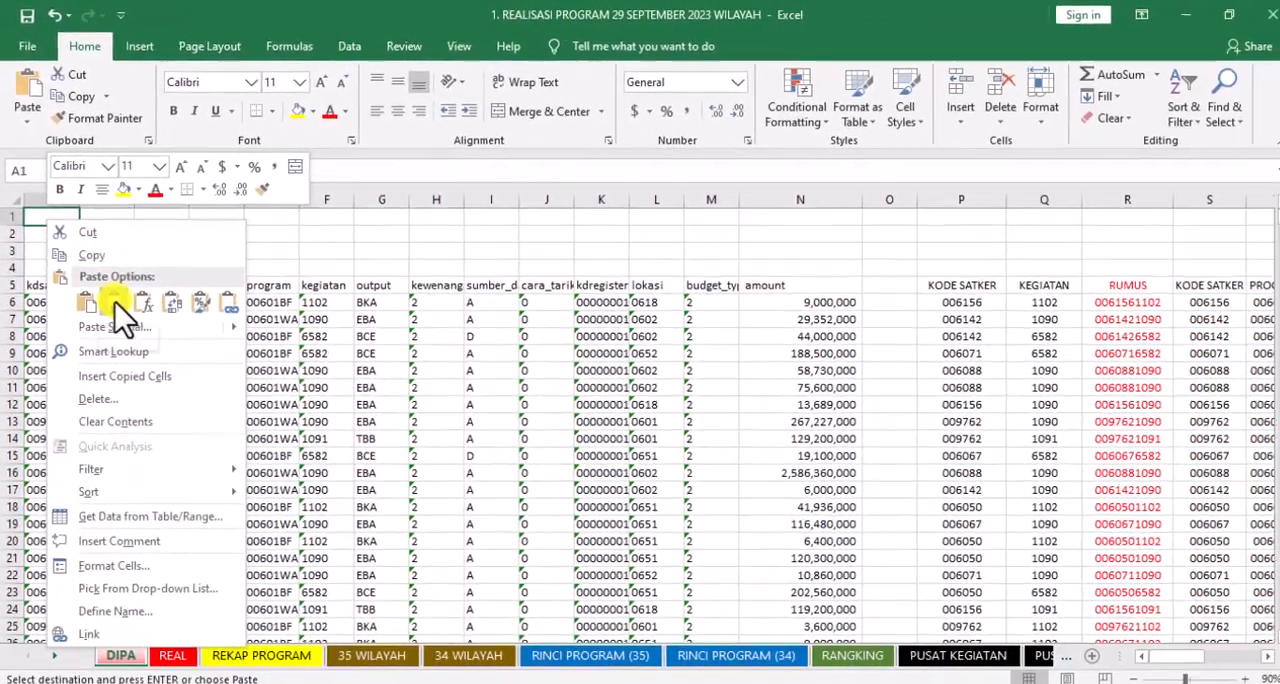
pyautogui.click(180, 472)
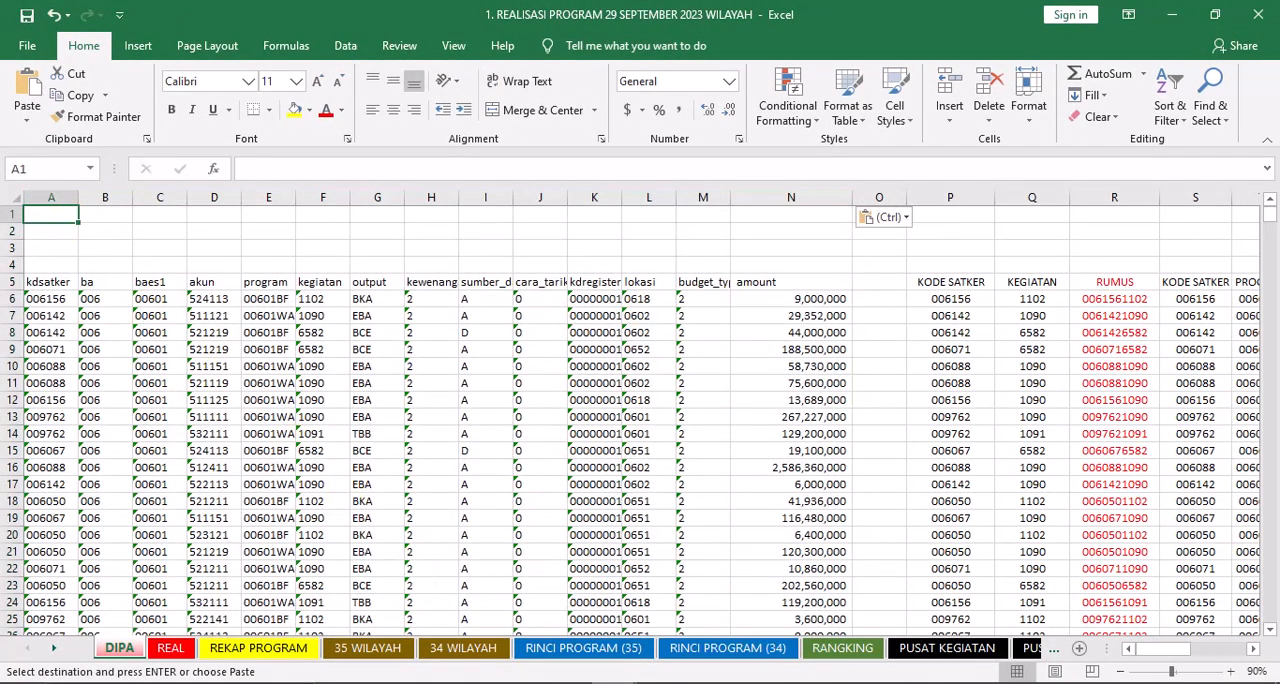
# Copy columns A to O of the imported REALISASI workbook
pyautogui.click(617, 682)
pyautogui.click(614, 625)
pyautogui.moveTo(66, 200); pyautogui.dragTo(915, 369)
pyautogui.hotkey('ctrl', 'c')
pyautogui.click(1172, 16)
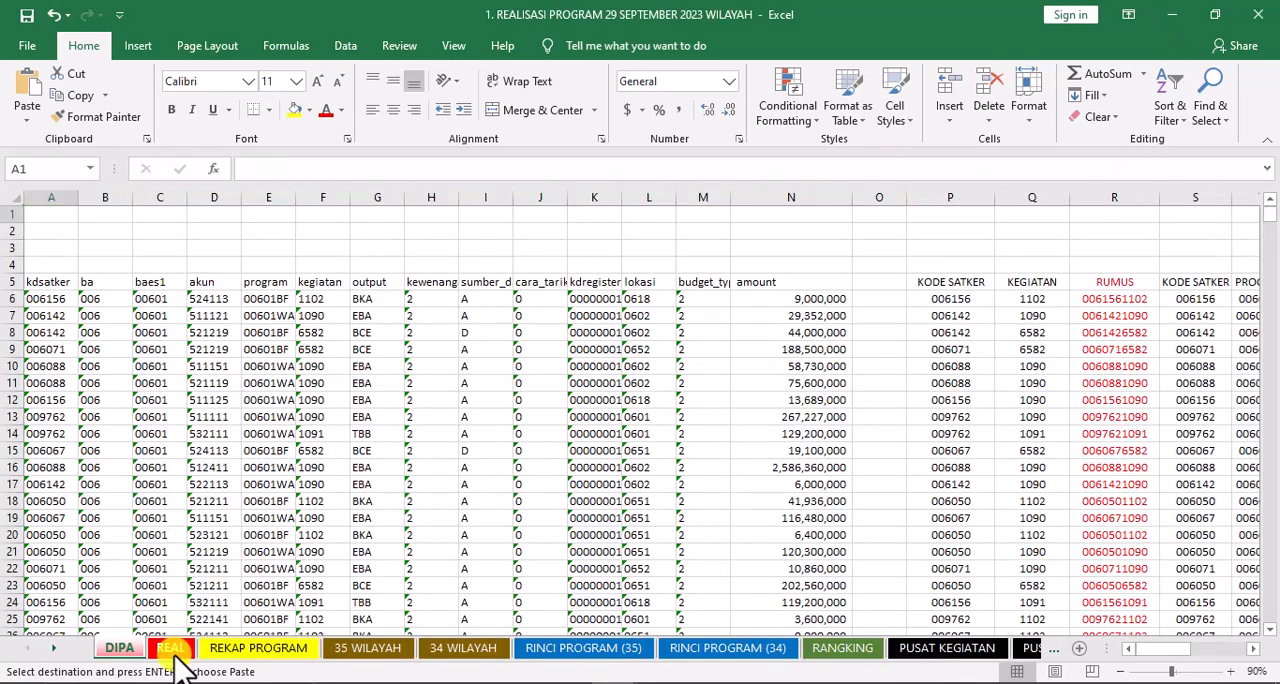
# Paste the copied realisation data as values at cell A1 of the REAL sheet in the program realisation workbook
pyautogui.click(174, 650)
pyautogui.rightClick(54, 216)
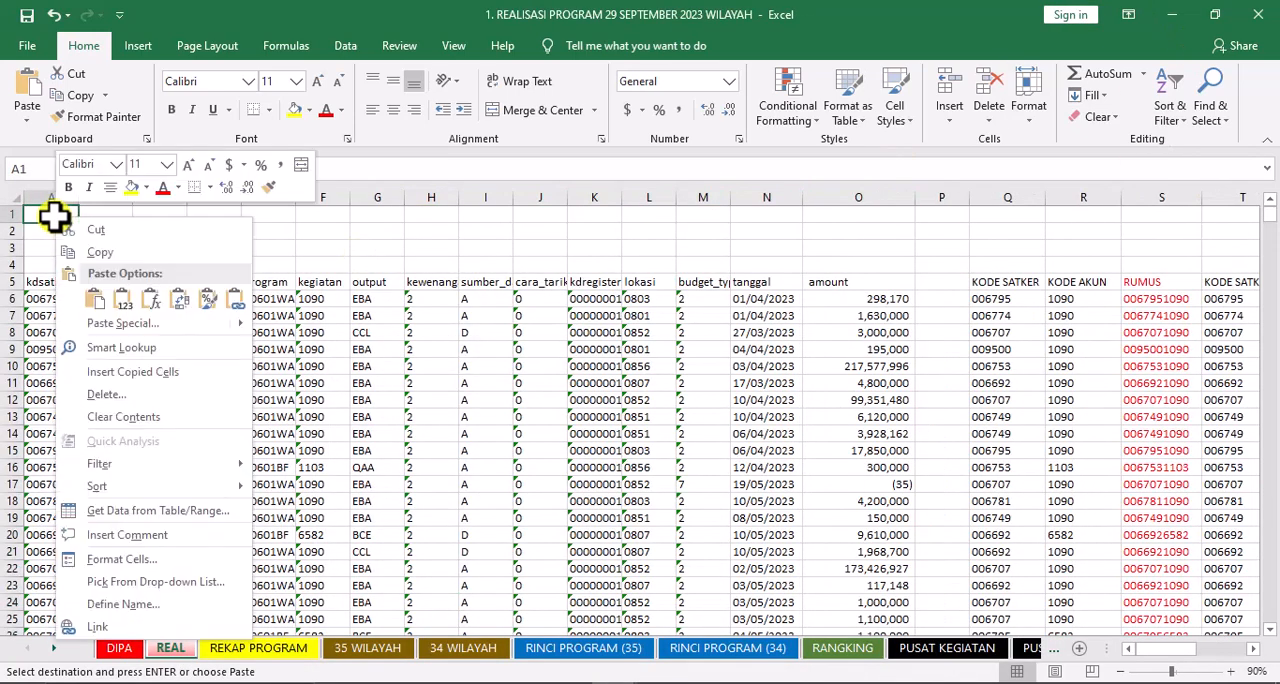
pyautogui.click(124, 299)
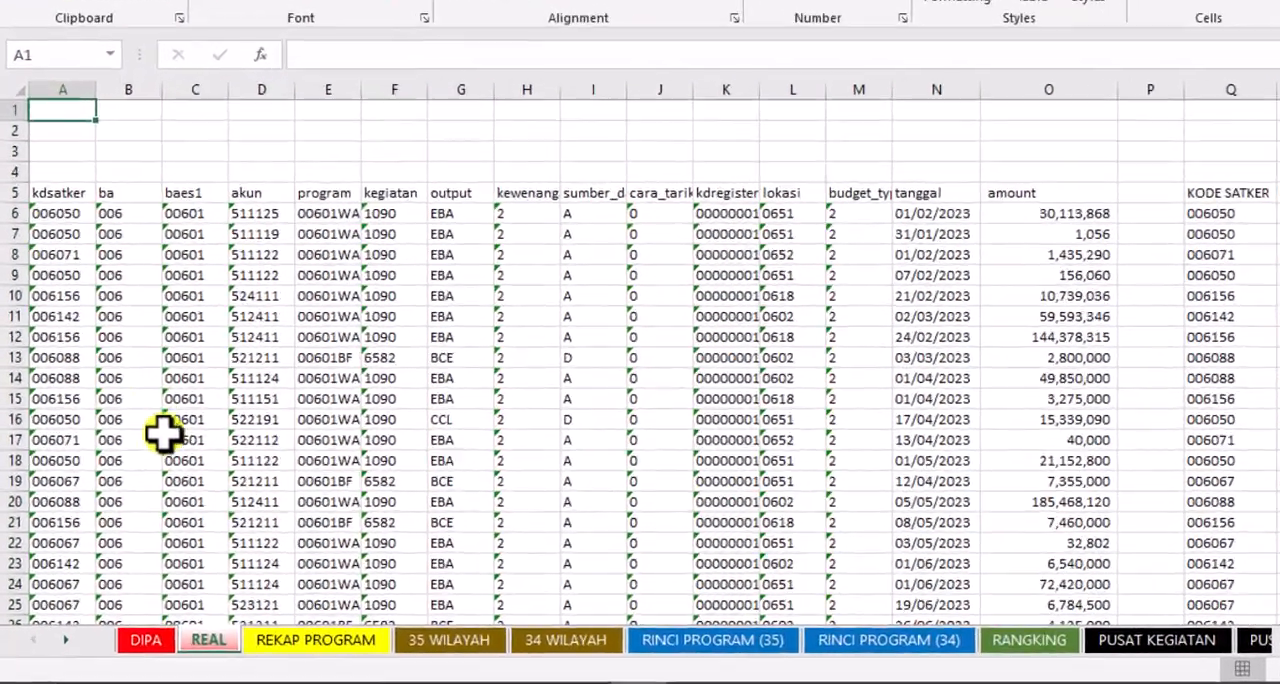
# Check the TOTAL row's pagu, realisasi and percentage figures on the REKAP PROGRAM sheet
pyautogui.click(300, 640)
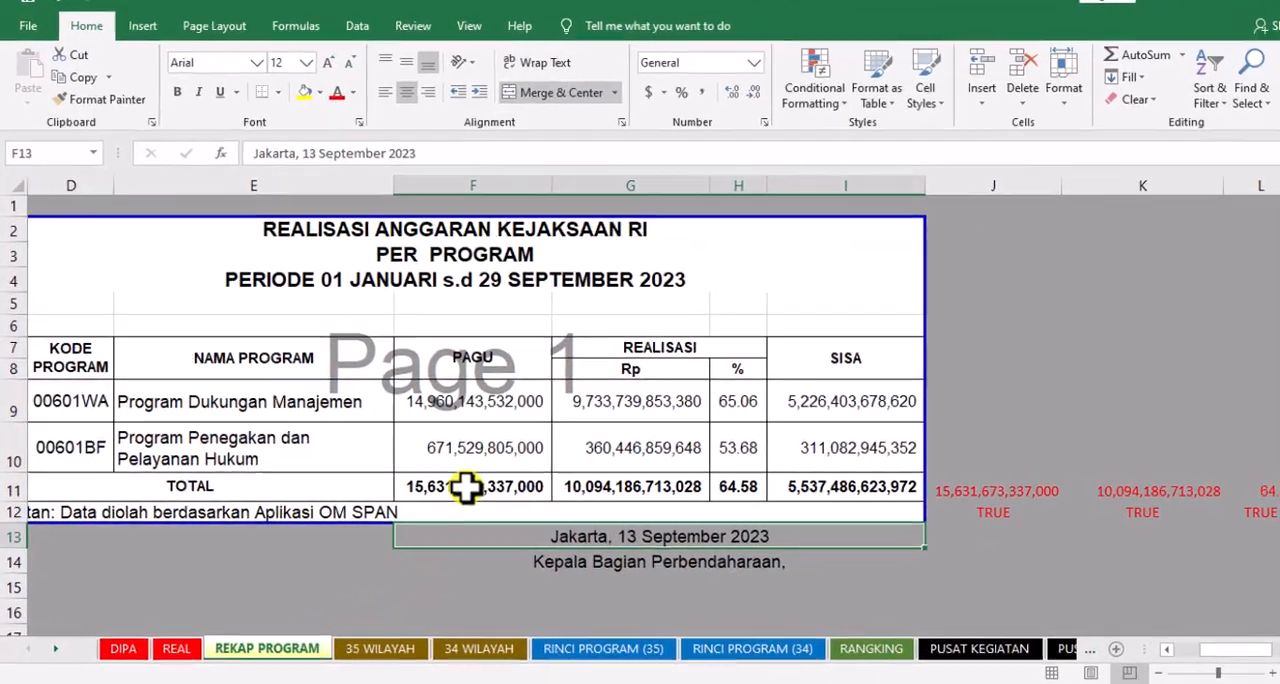
pyautogui.moveTo(465, 491); pyautogui.dragTo(662, 491)
pyautogui.moveTo(947, 433); pyautogui.dragTo(1007, 437)
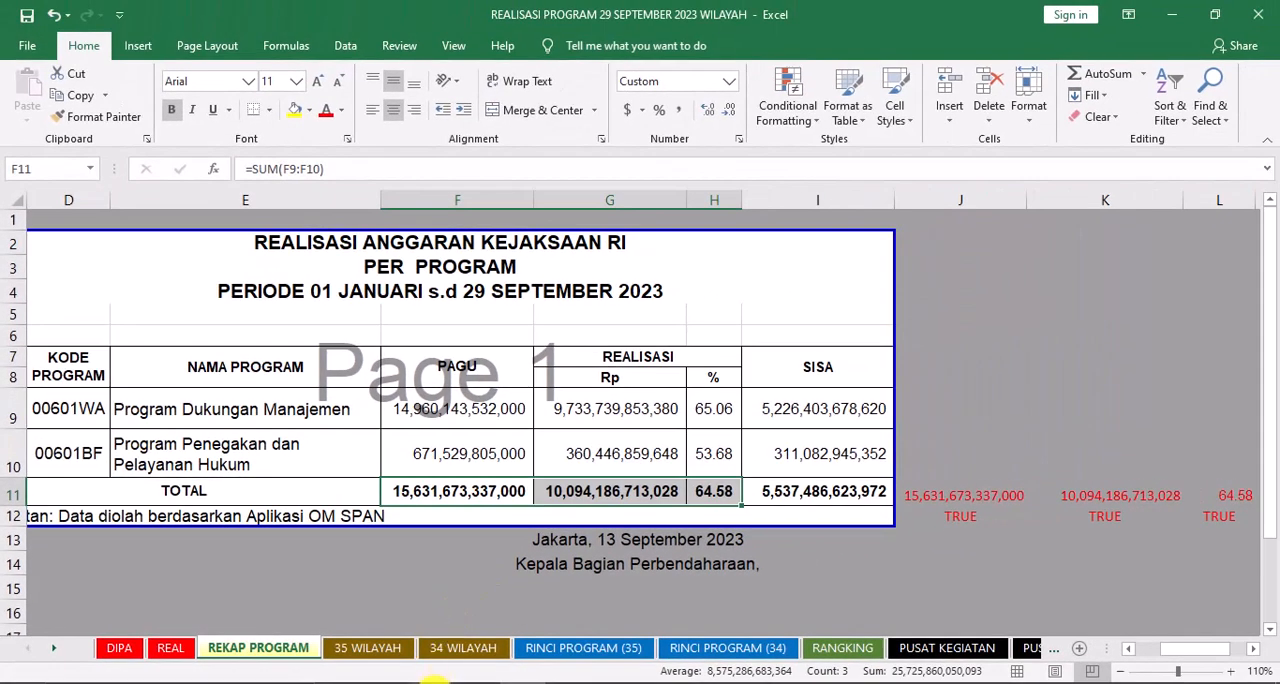
# Switch to OM-SPAN in the browser and open the Data Realisasi report Eselon 1 per Jenis Belanja
pyautogui.click(435, 682)
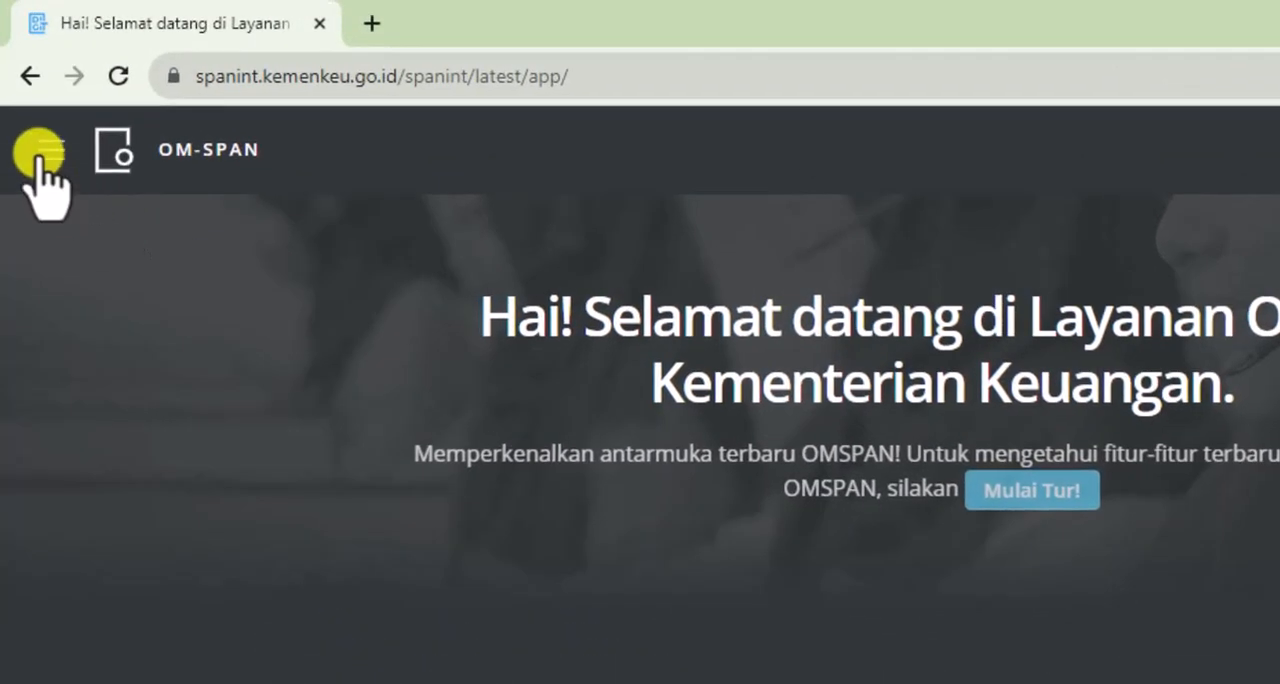
pyautogui.click(40, 152)
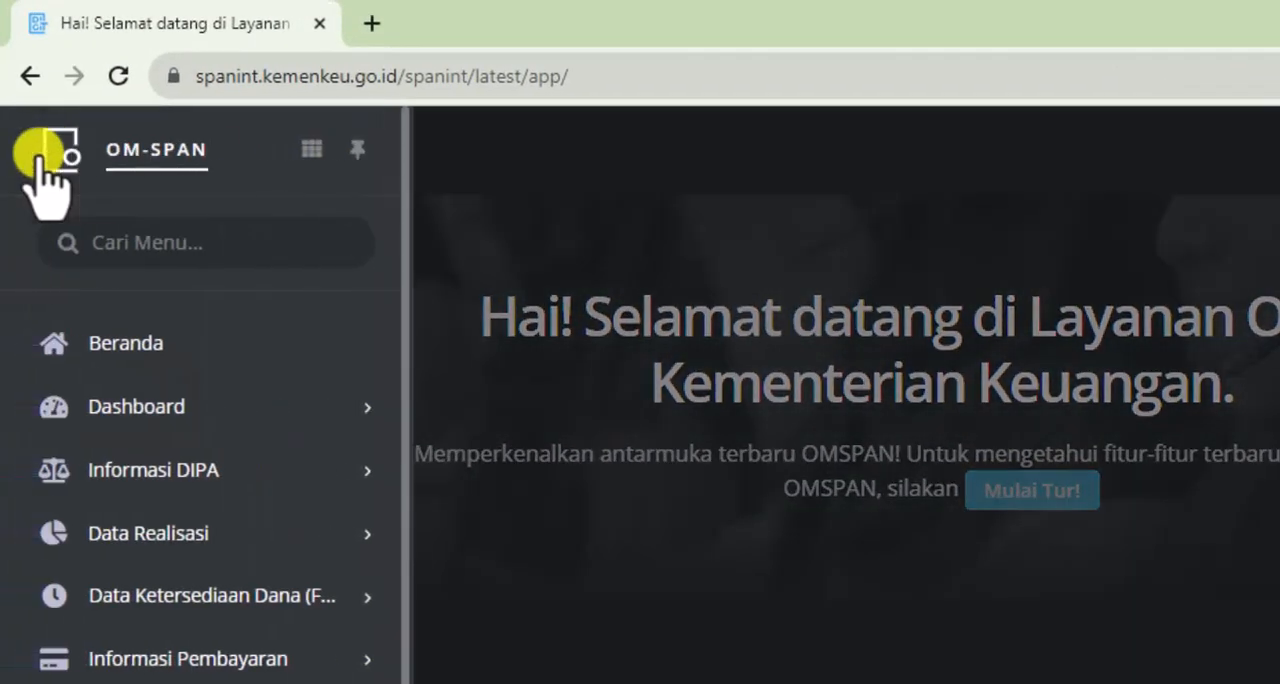
pyautogui.moveTo(220, 532)
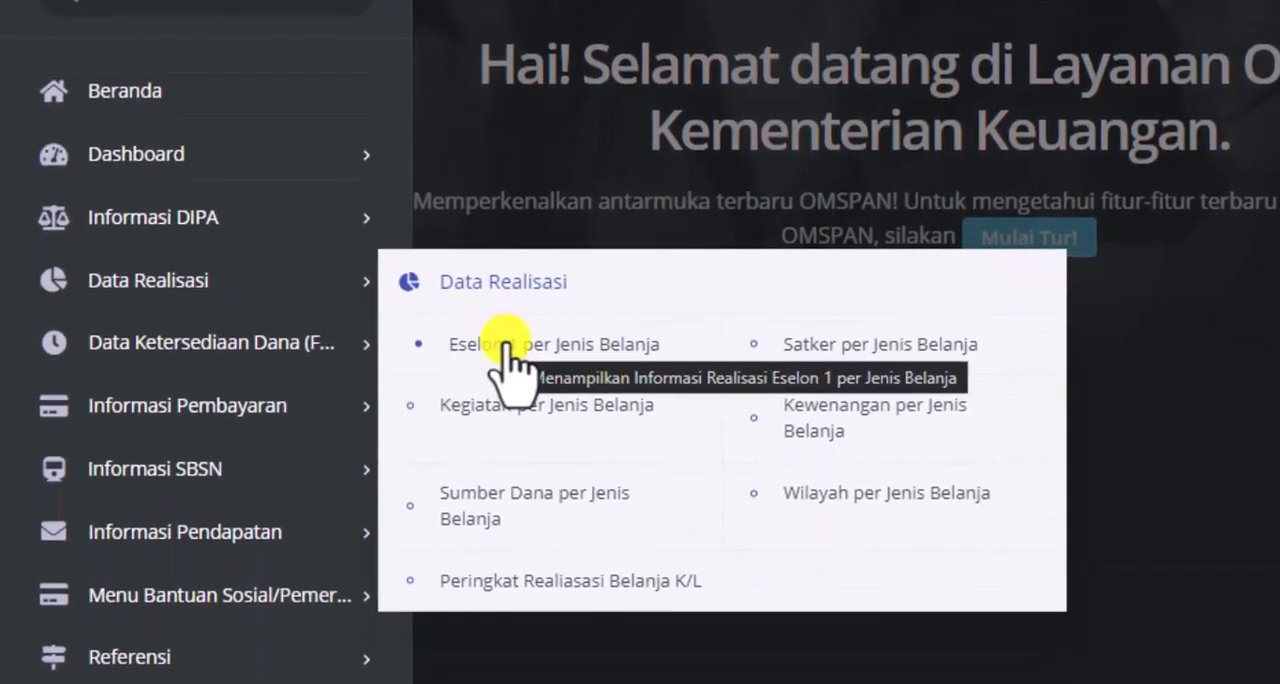
pyautogui.click(507, 343)
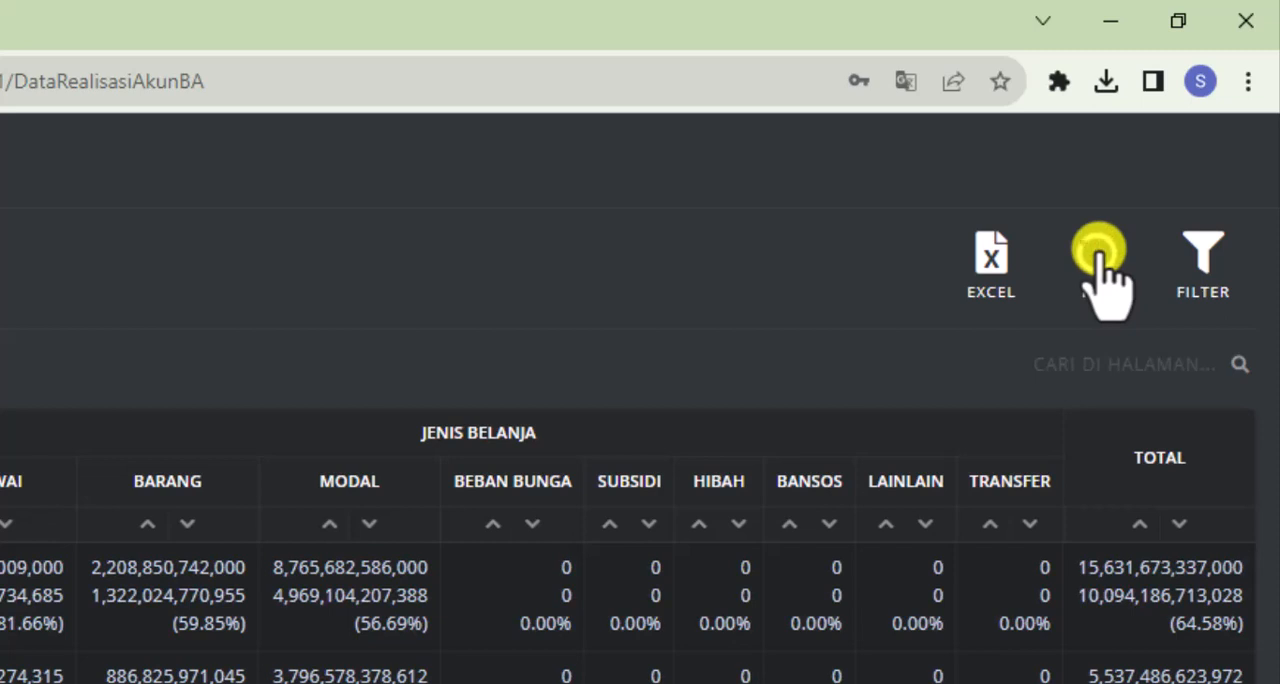
# Download the Eselon 1 report as a PDF and open it to compare its totals with the REKAP PROGRAM sheet
pyautogui.click(1099, 255)
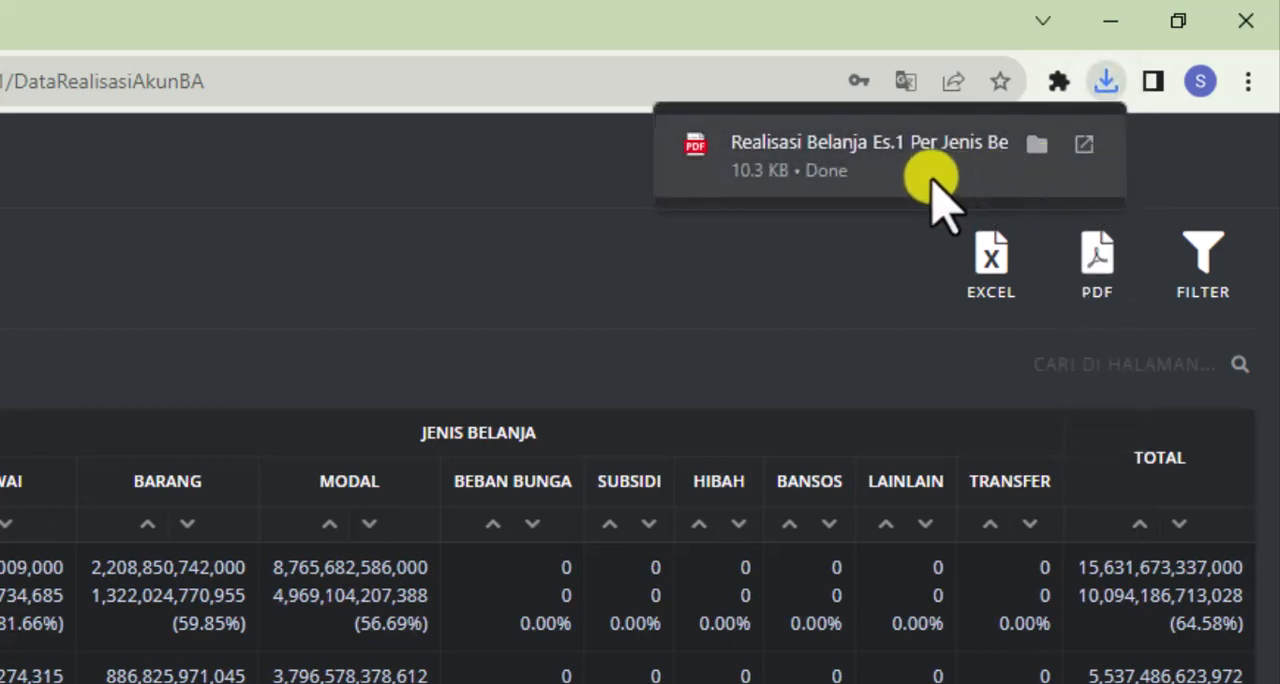
pyautogui.click(903, 158)
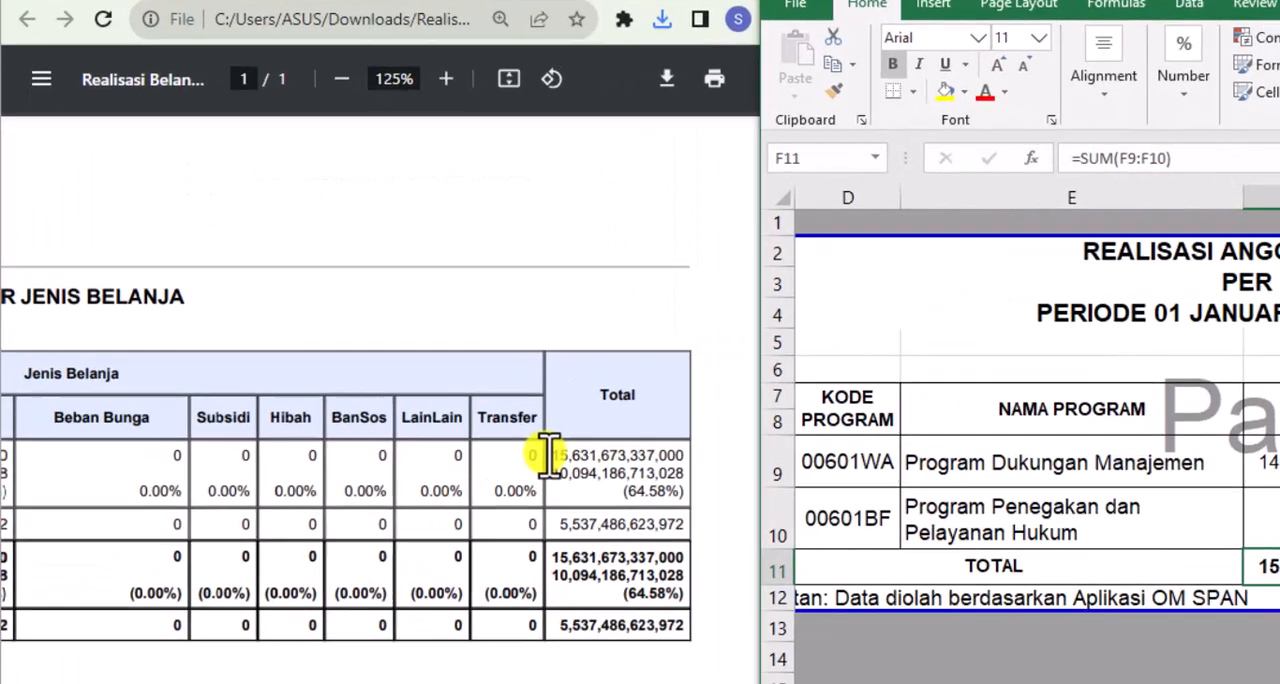
pyautogui.moveTo(468, 331); pyautogui.dragTo(600, 368)
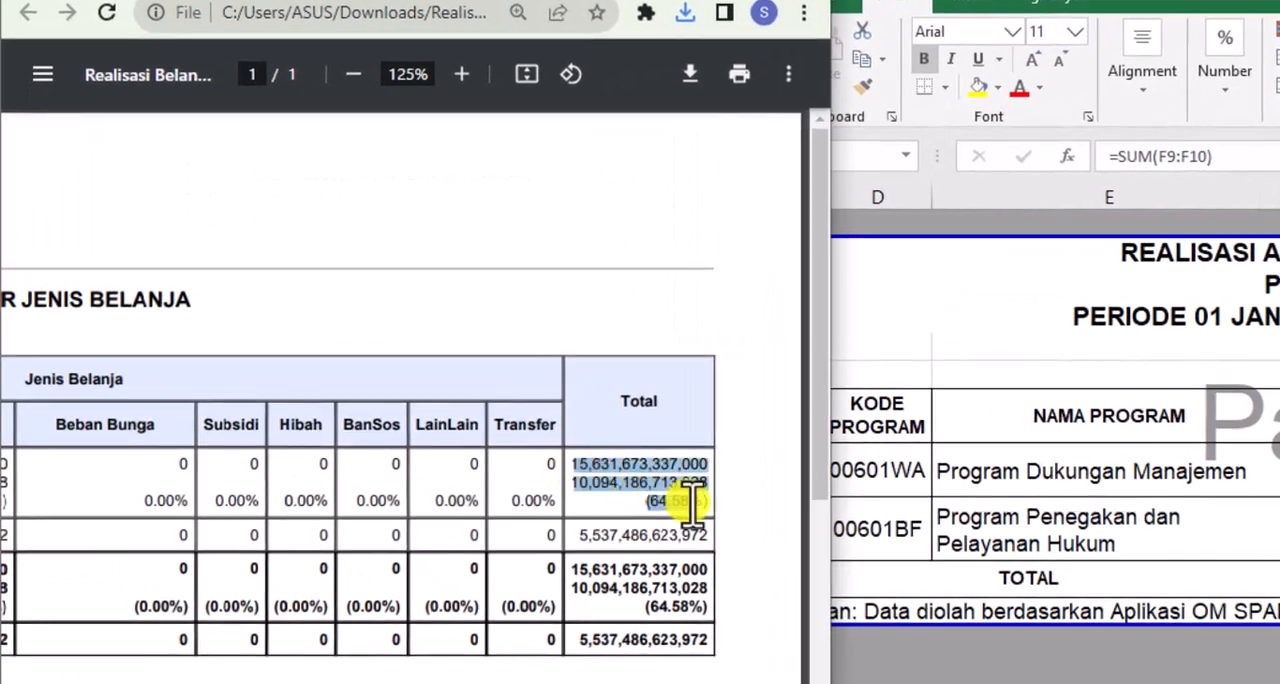
# Compare the PDF report's Total figures with the TOTAL row's pagu, realisasi and percentage on REKAP PROGRAM, and bring the workbook to full size
pyautogui.moveTo(692, 508); pyautogui.dragTo(714, 505)
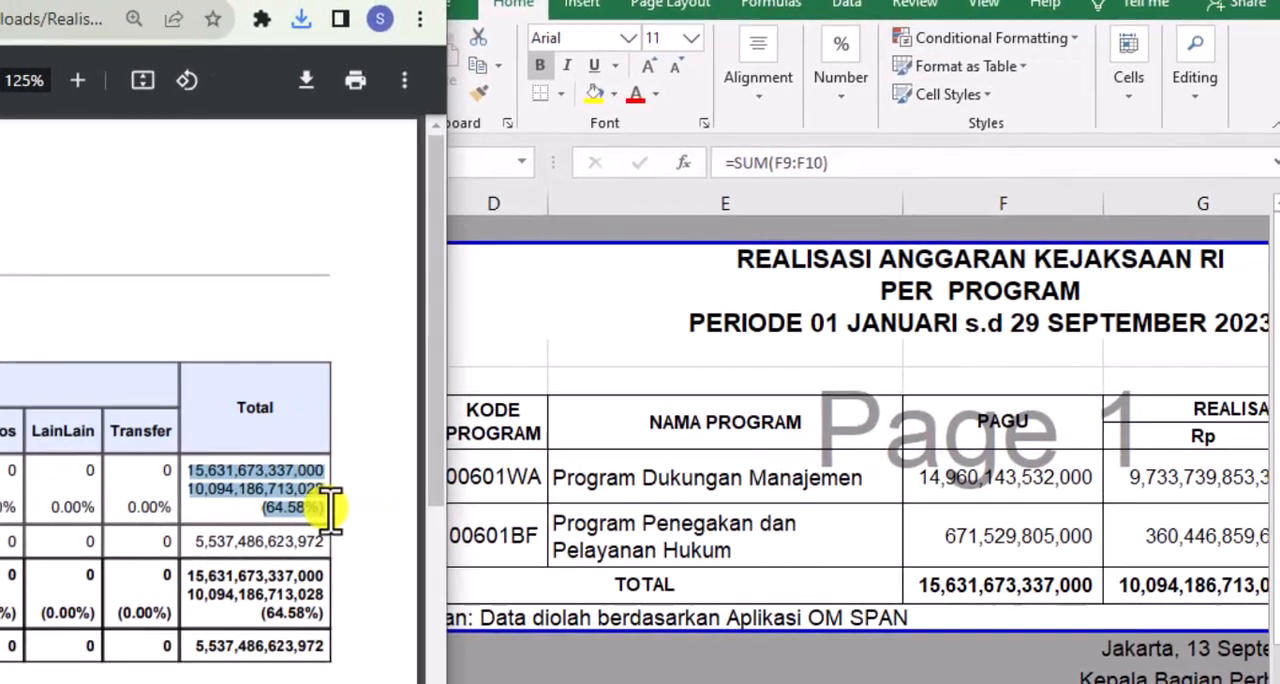
pyautogui.click(925, 586)
pyautogui.click(925, 586)
pyautogui.hotkey('shift', 'Right')
pyautogui.hotkey('shift', 'Right')
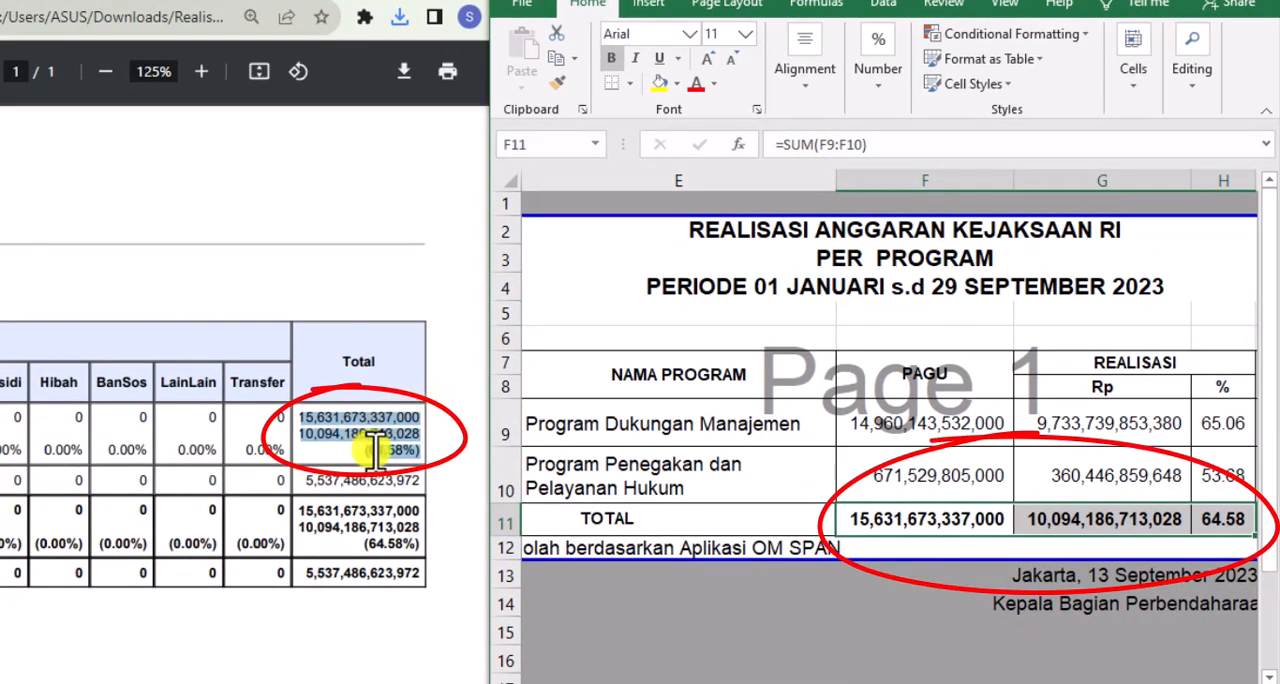
pyautogui.click(600, 575)
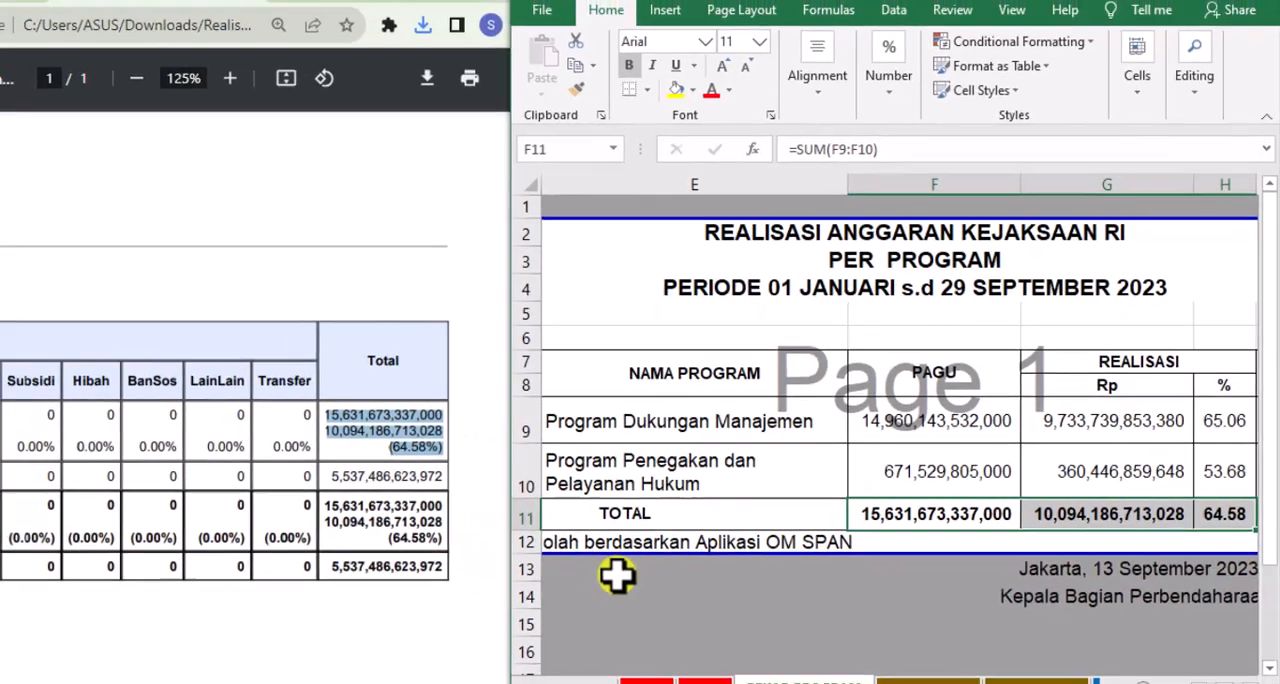
pyautogui.click(1212, 20)
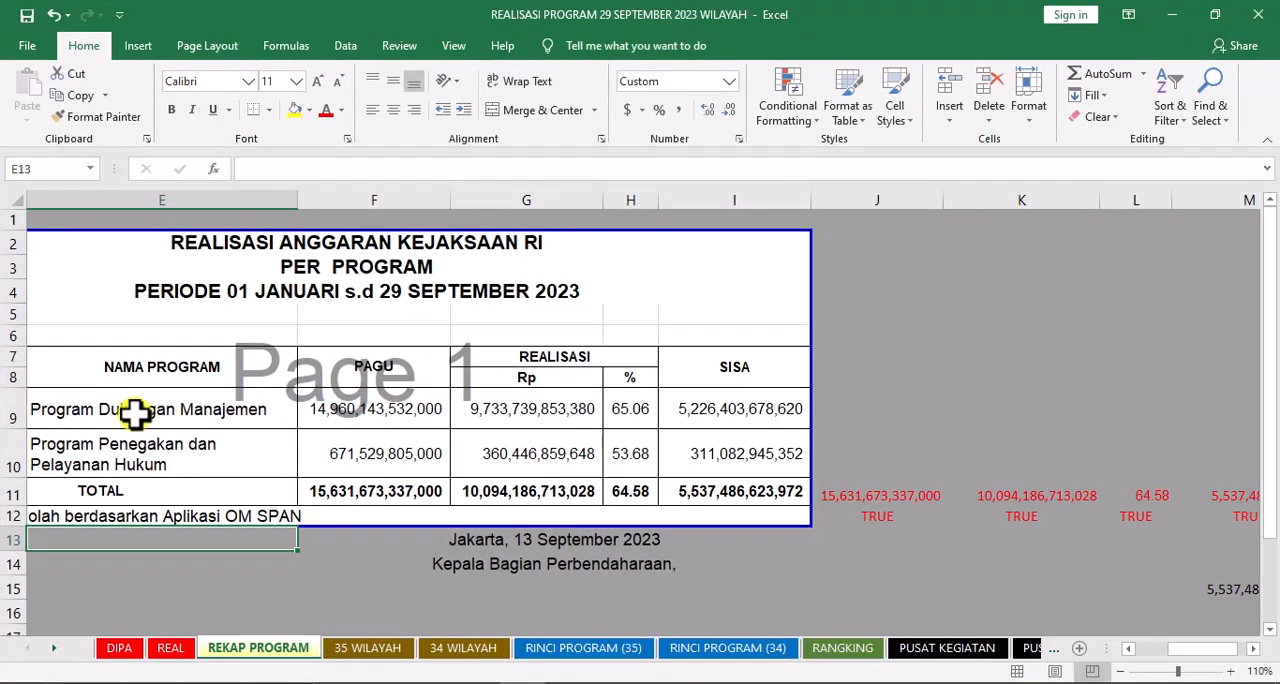
# Examine the codes and names of both programs, 00601WA and 00601BF, on the REKAP PROGRAM sheet
pyautogui.click(135, 412)
pyautogui.press('Left')
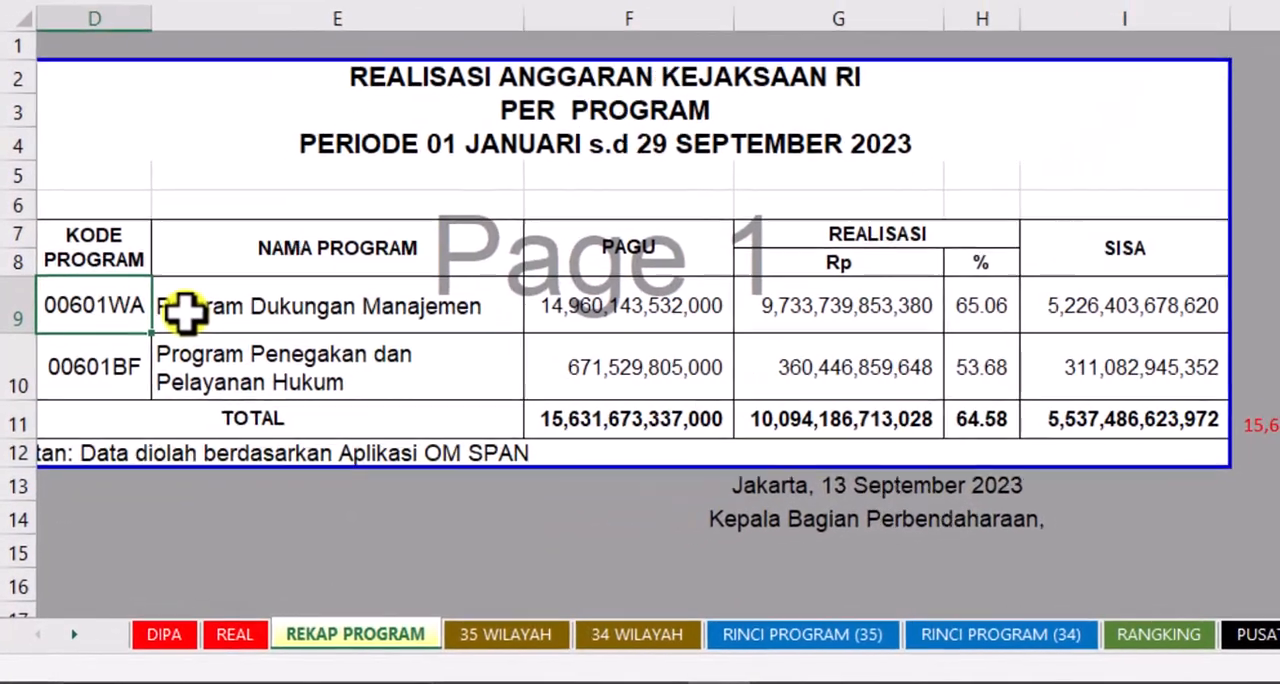
pyautogui.hotkey('shift', 'Right')
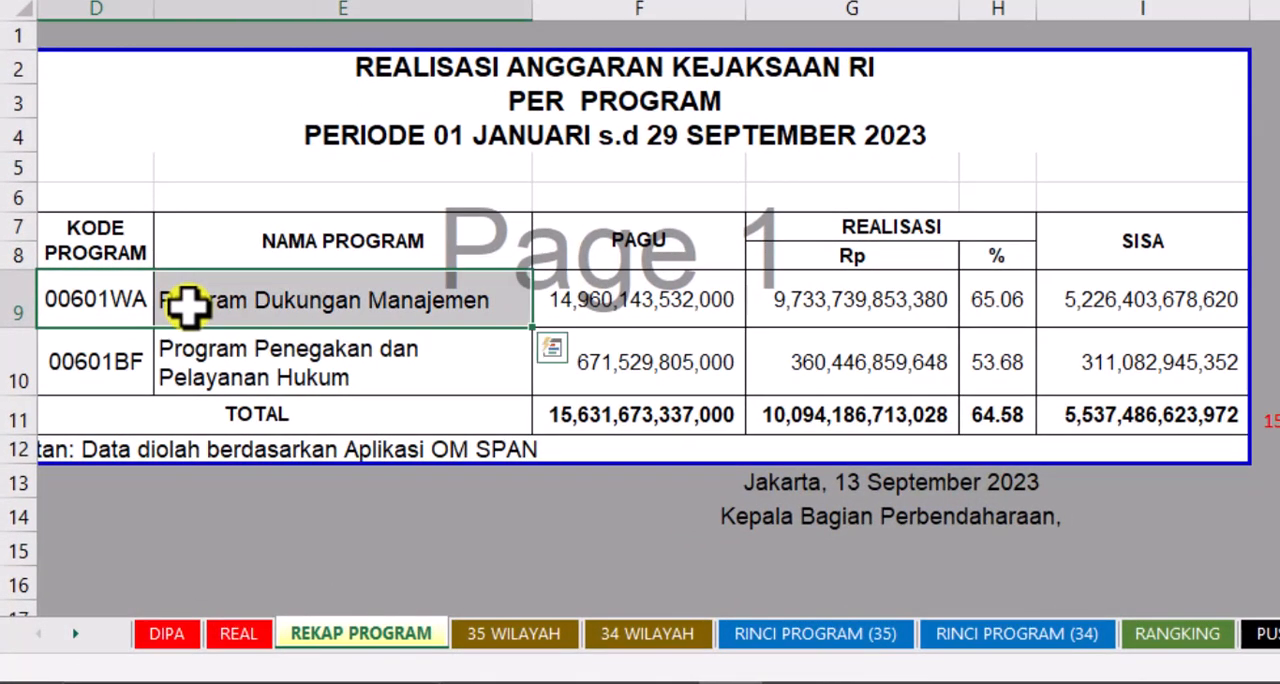
pyautogui.click(122, 360)
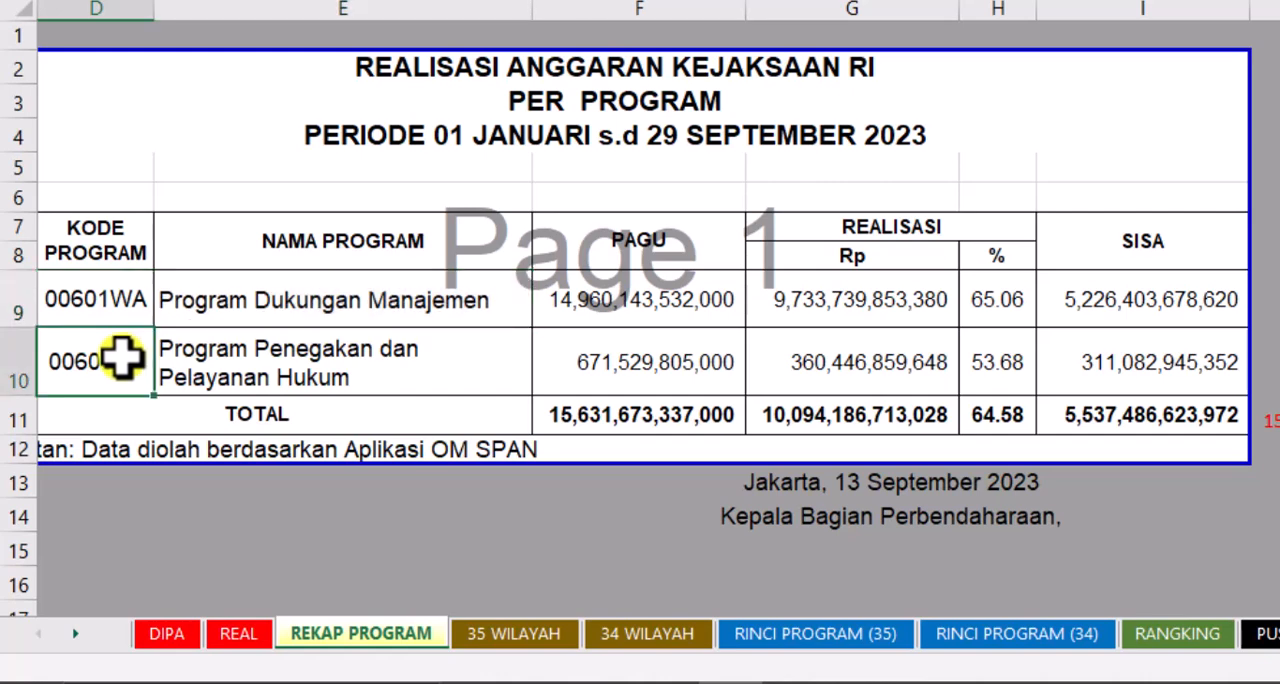
pyautogui.hotkey('shift', 'Right')
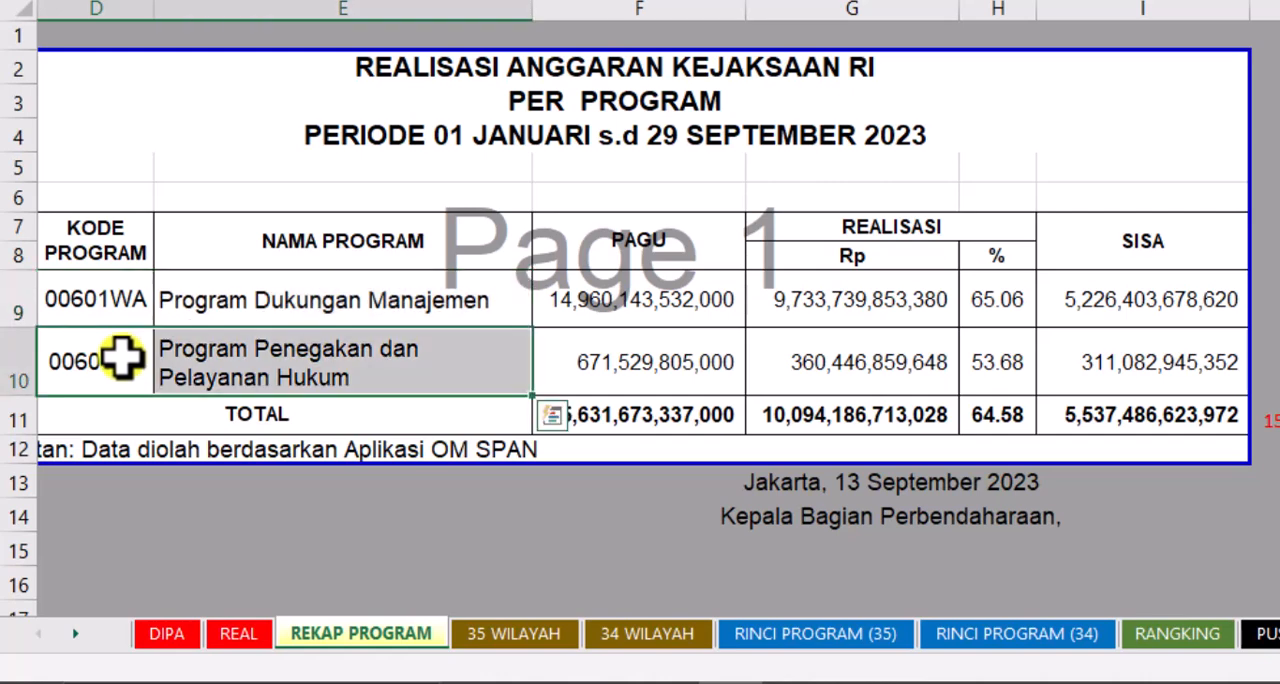
pyautogui.click(228, 500)
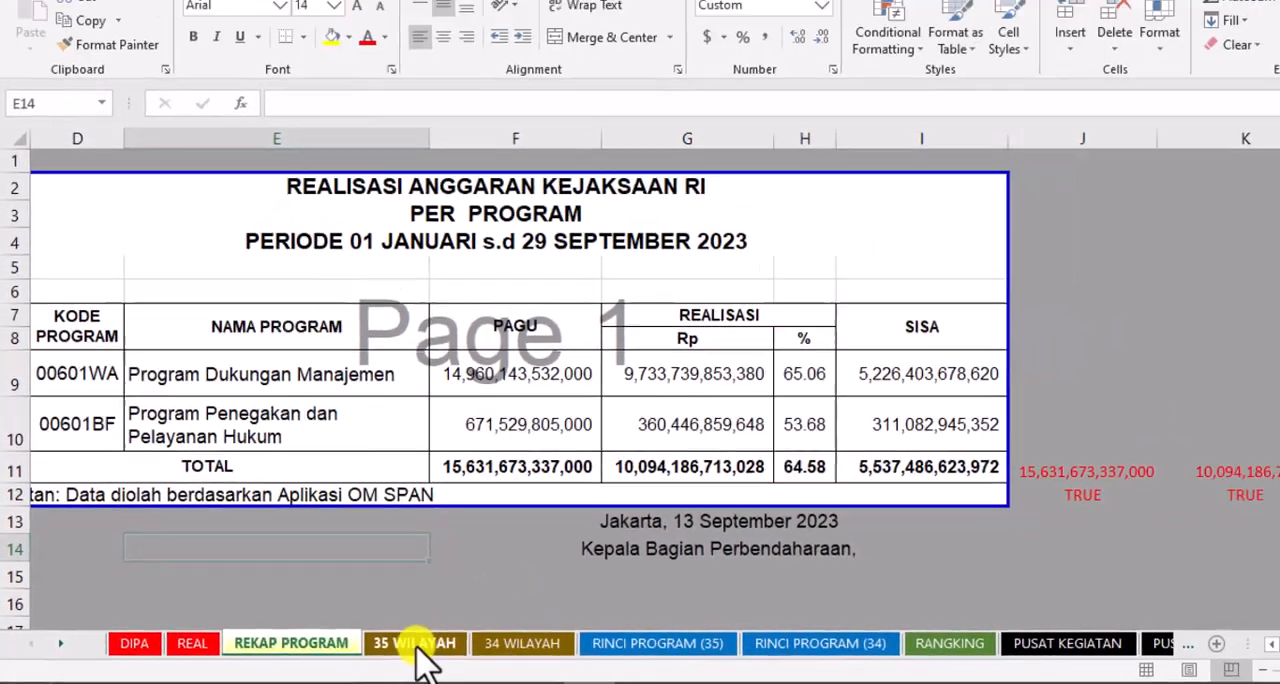
# Review the 35 WILAYAH sheet from SATKER PUSAT to PAPUA BARAT and check its JUMLAH row
pyautogui.click(418, 645)
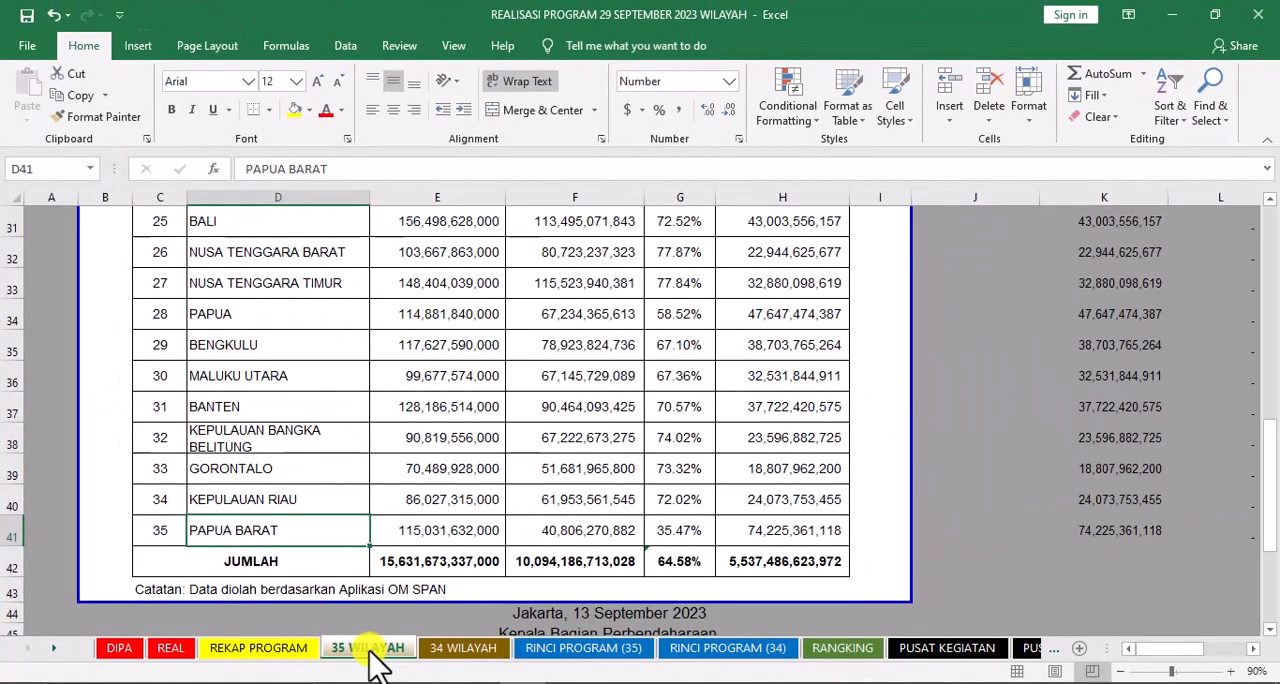
pyautogui.scroll(10, 430, 520)
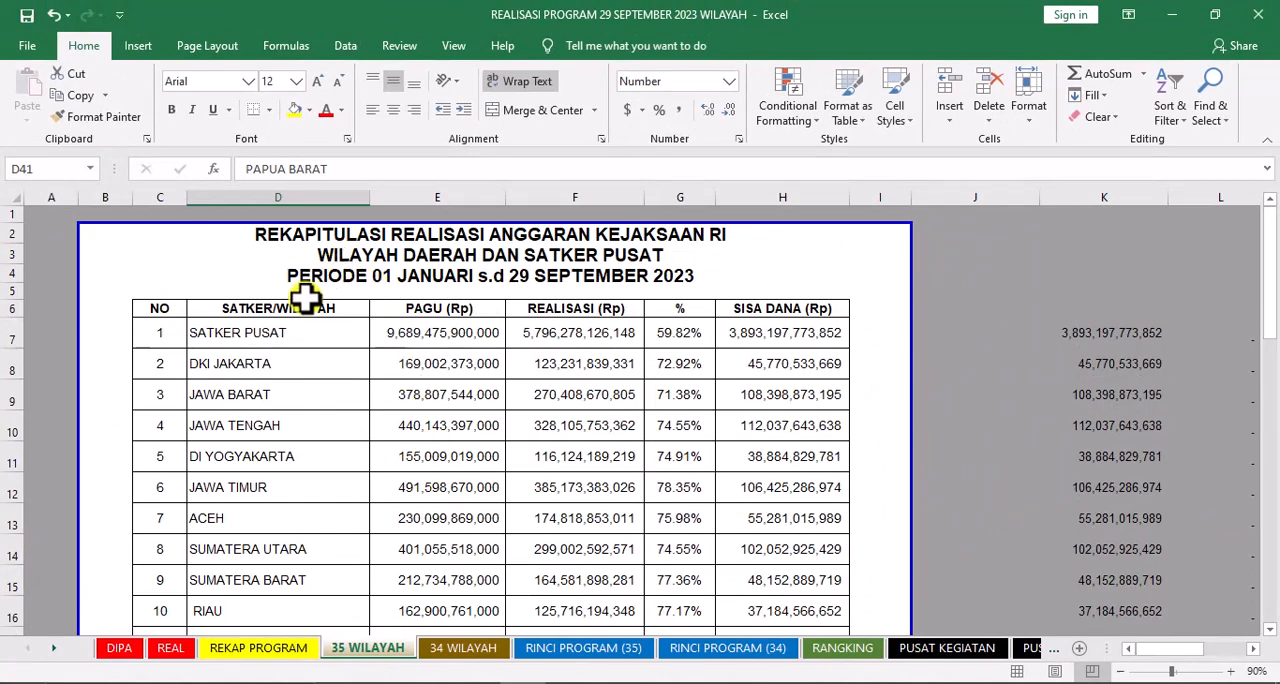
pyautogui.click(287, 337)
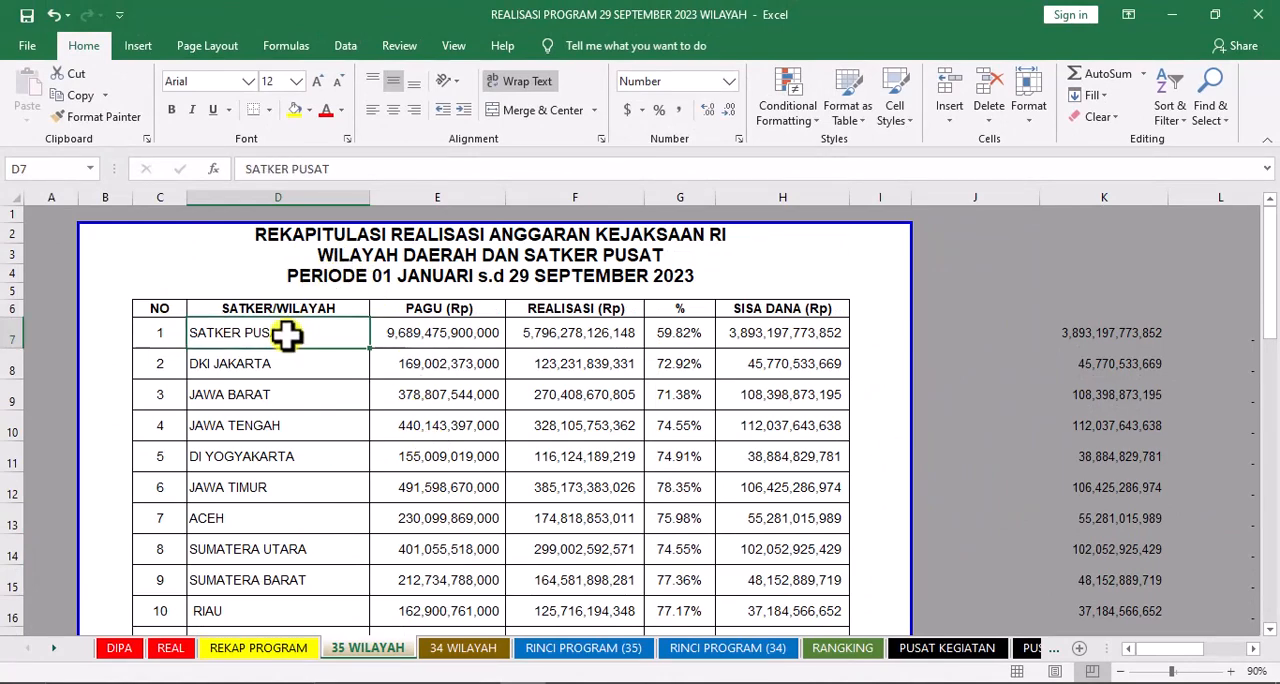
pyautogui.scroll(-12, 287, 337)
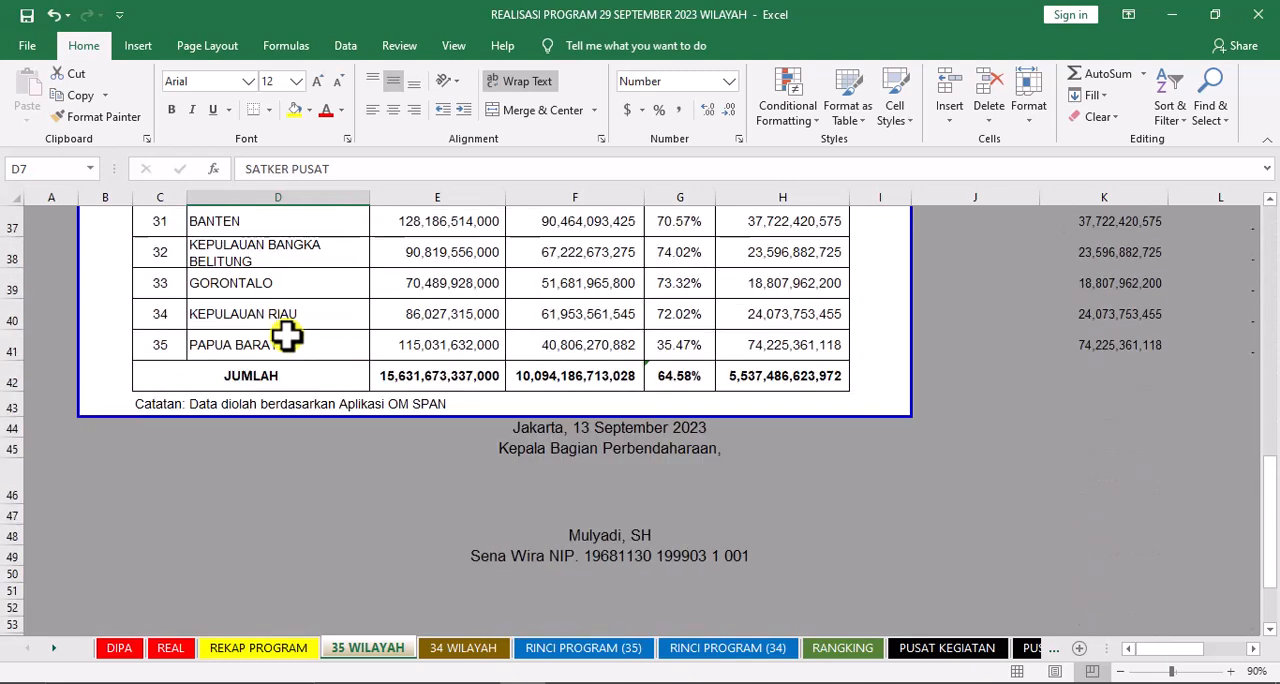
pyautogui.click(282, 350)
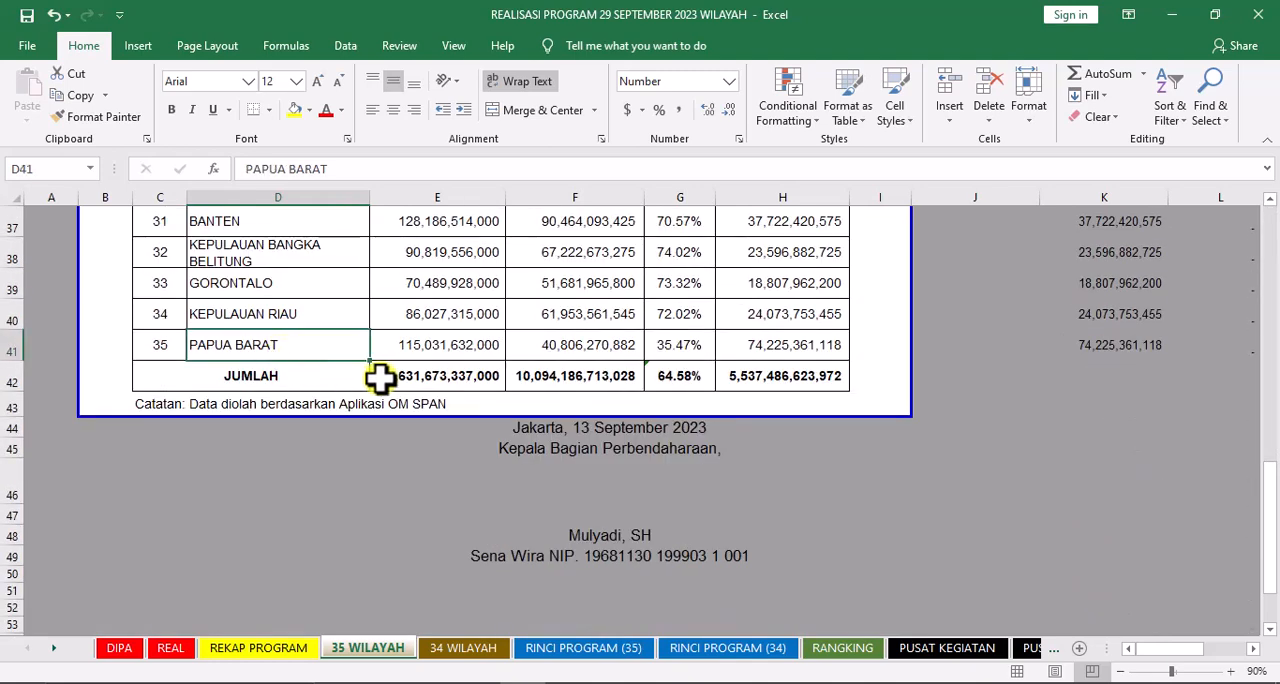
pyautogui.moveTo(380, 376); pyautogui.dragTo(733, 370)
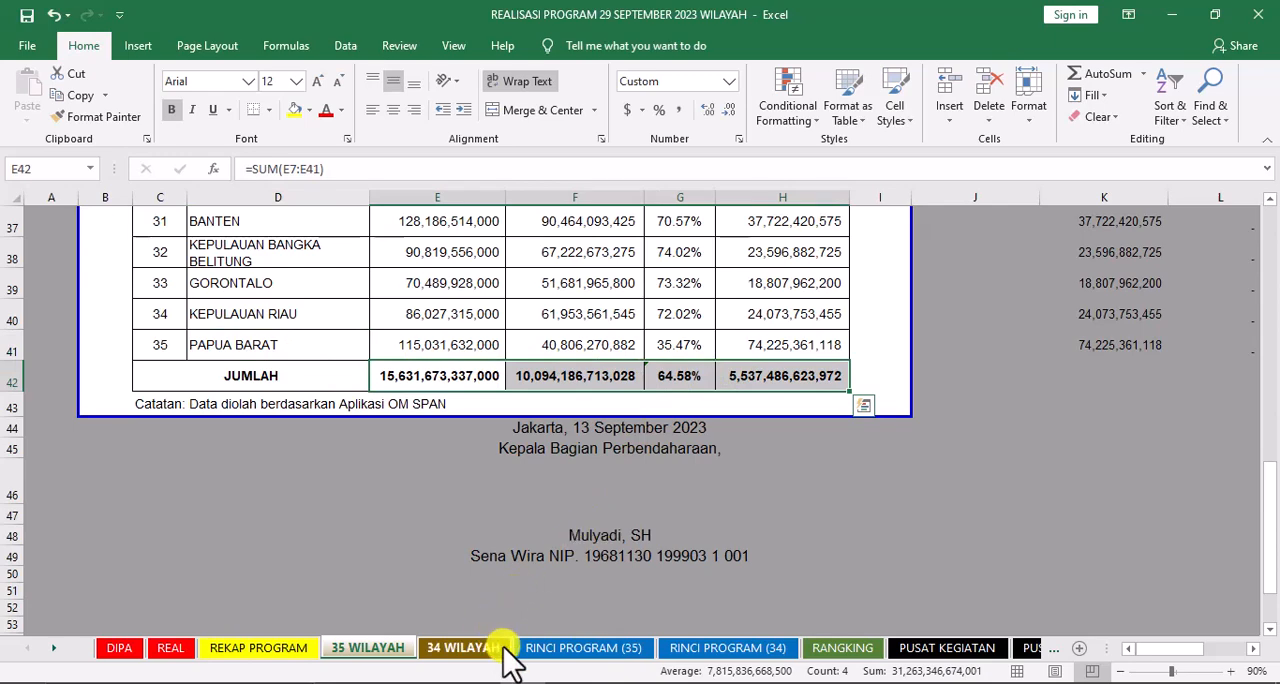
# View the 34 WILAYAH recap and open the RINCI PROGRAM (35) sheet
pyautogui.click(497, 646)
pyautogui.scroll(8, 497, 535)
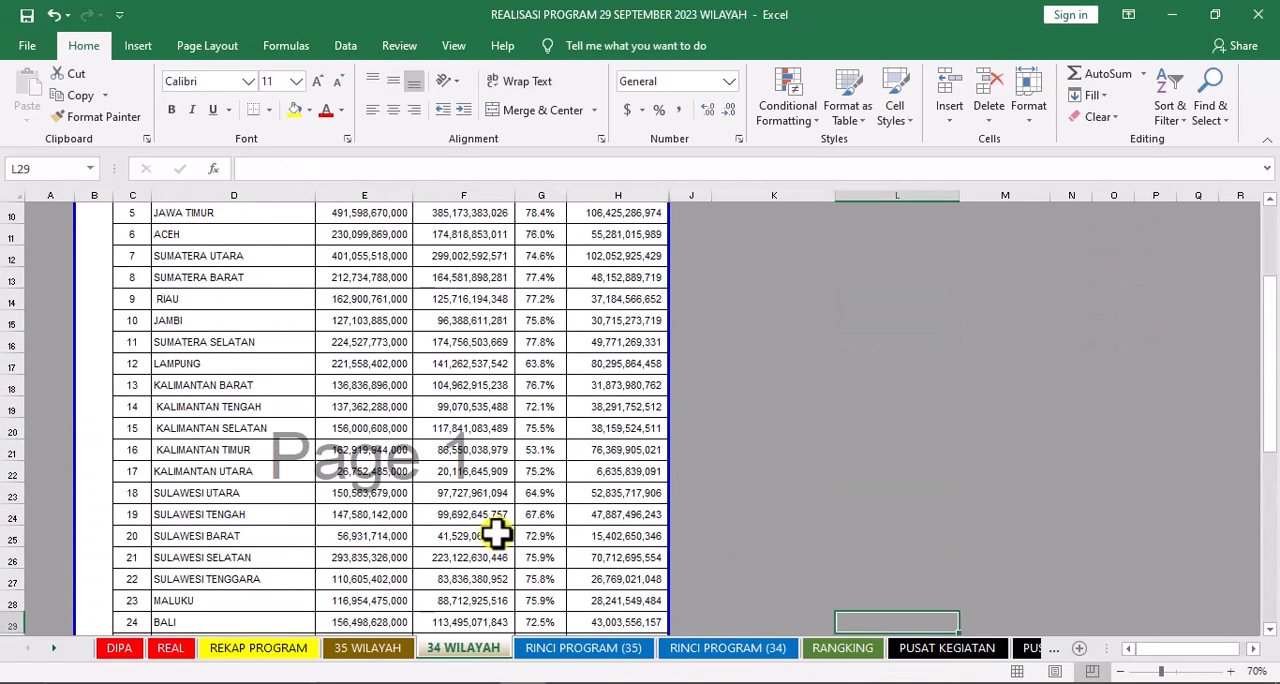
pyautogui.click(583, 648)
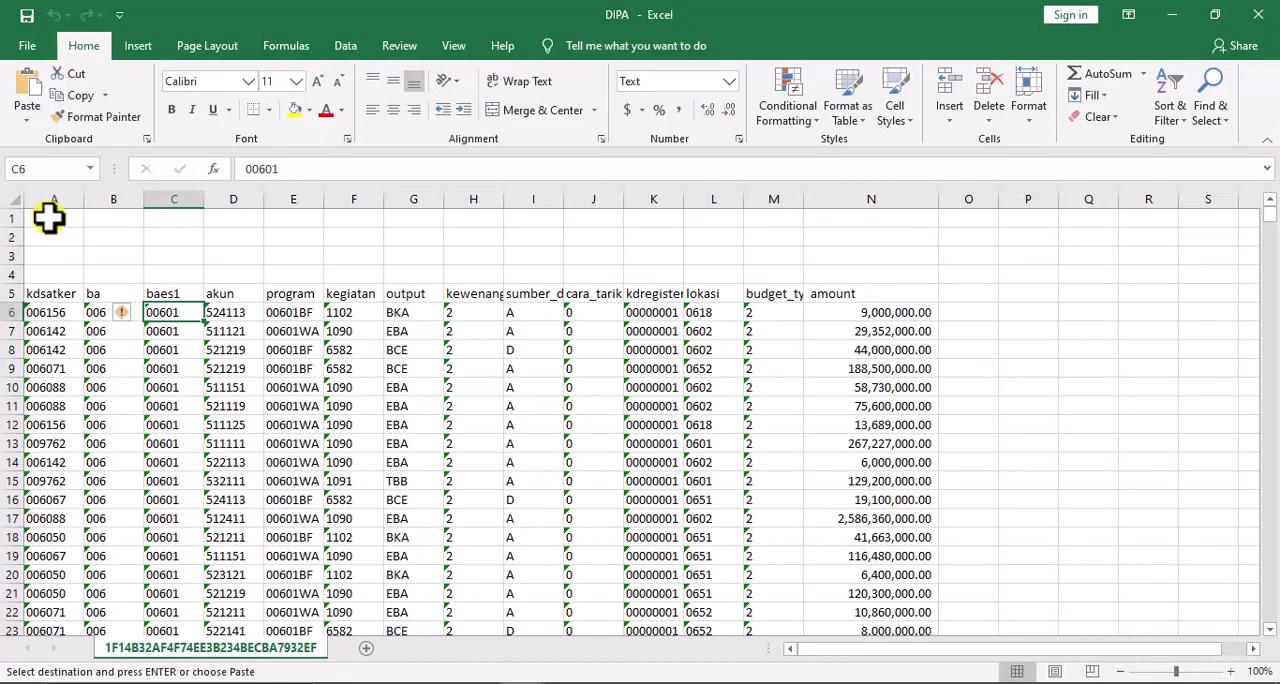
# Copy columns A to N of the DIPA workbook
pyautogui.click(48, 217)
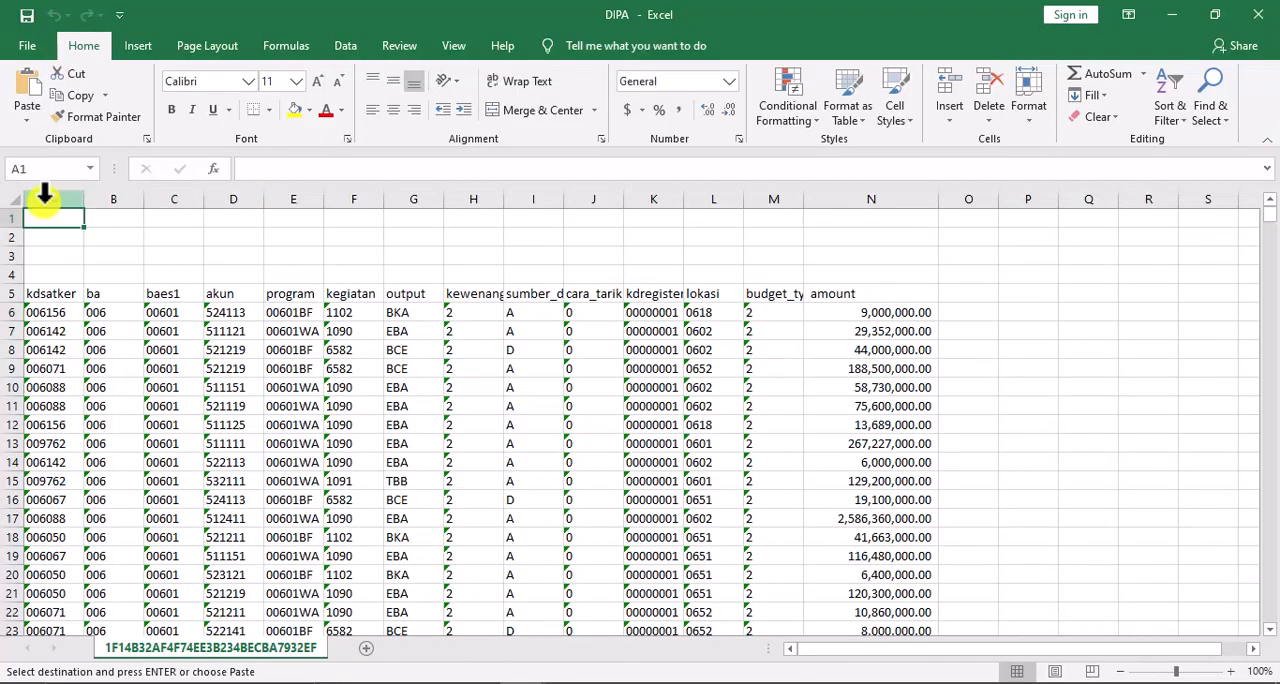
pyautogui.moveTo(44, 195); pyautogui.dragTo(880, 240)
pyautogui.rightClick(879, 242)
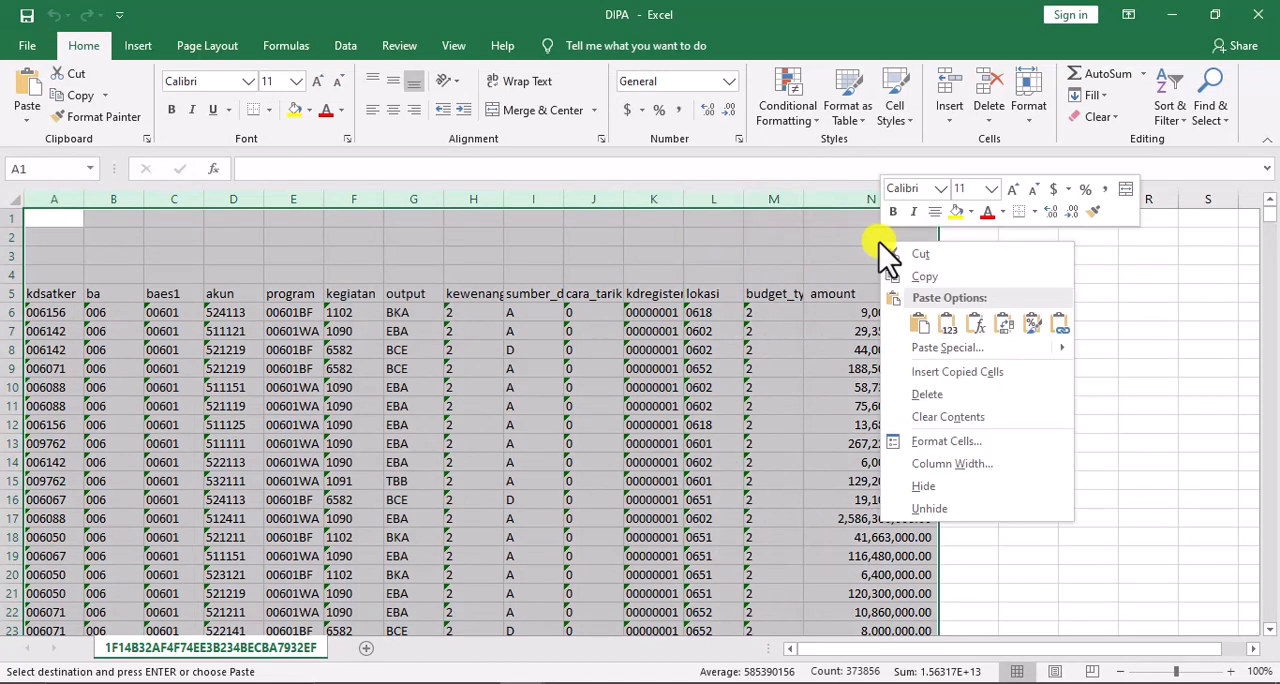
pyautogui.click(935, 281)
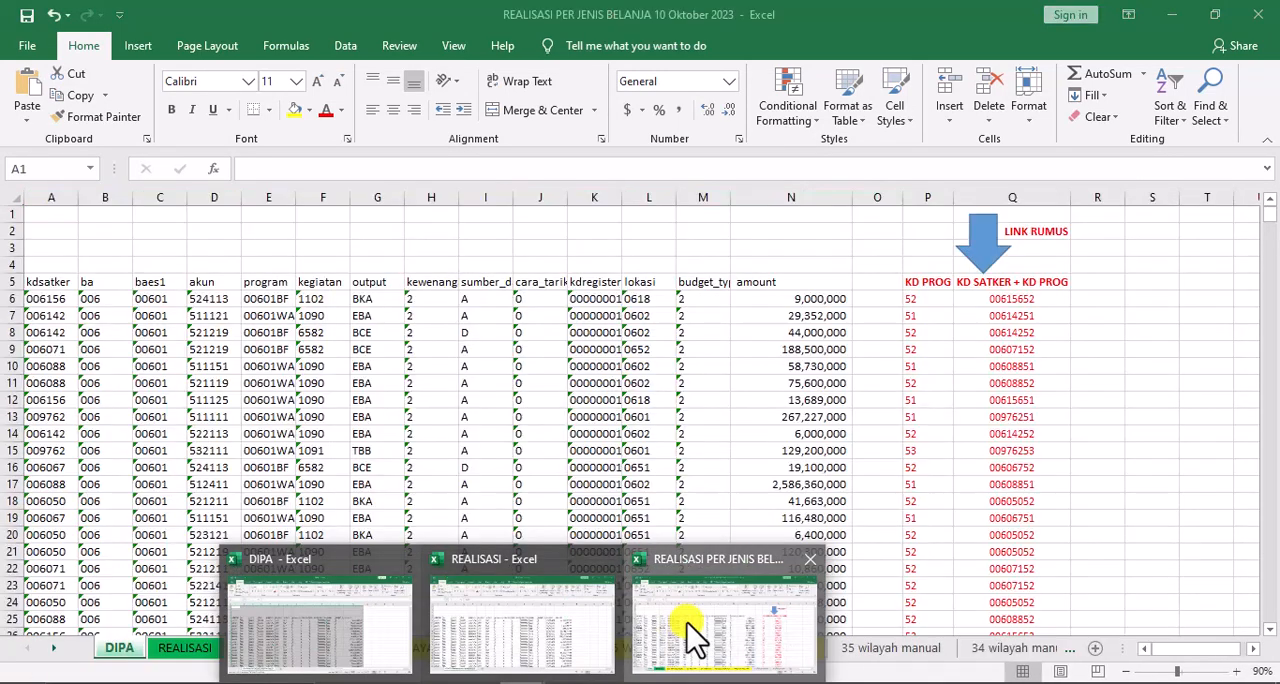
# Paste the DIPA data as values at A1 of the DIPA sheet in REALISASI PER JENIS BELANJA 10 Oktober 2023, and switch to the REALISASI workbook
pyautogui.click(700, 634)
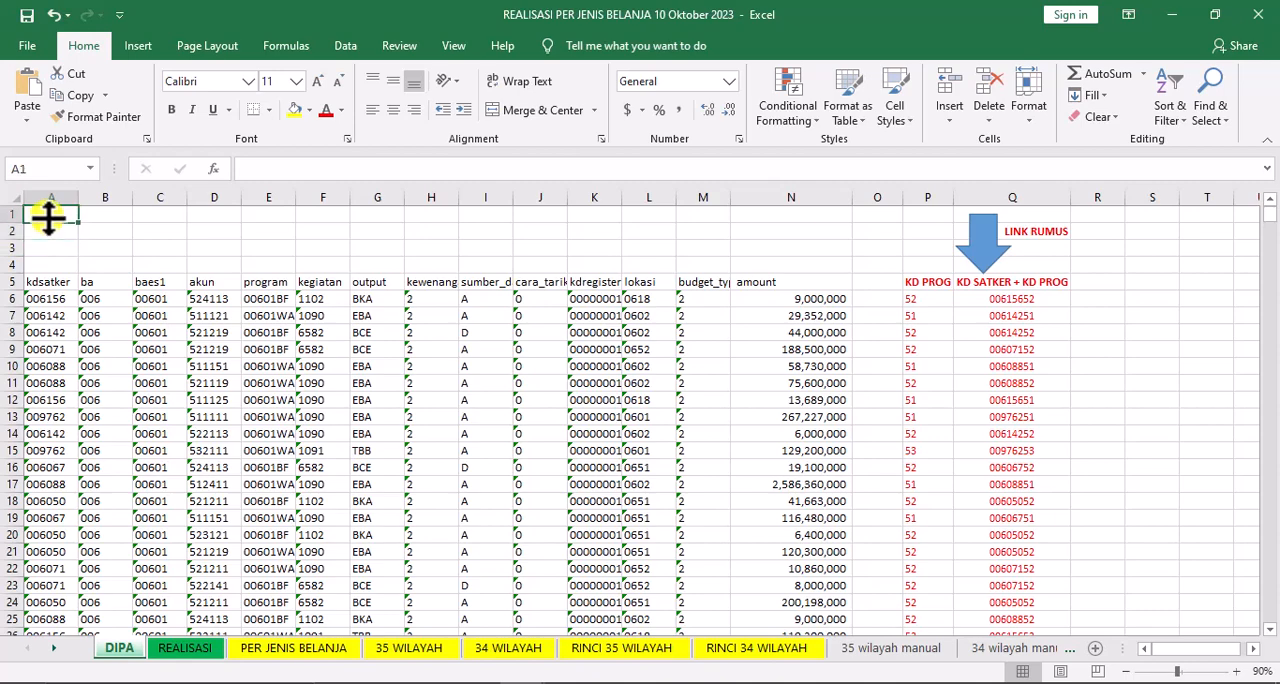
pyautogui.rightClick(49, 218)
pyautogui.click(275, 310)
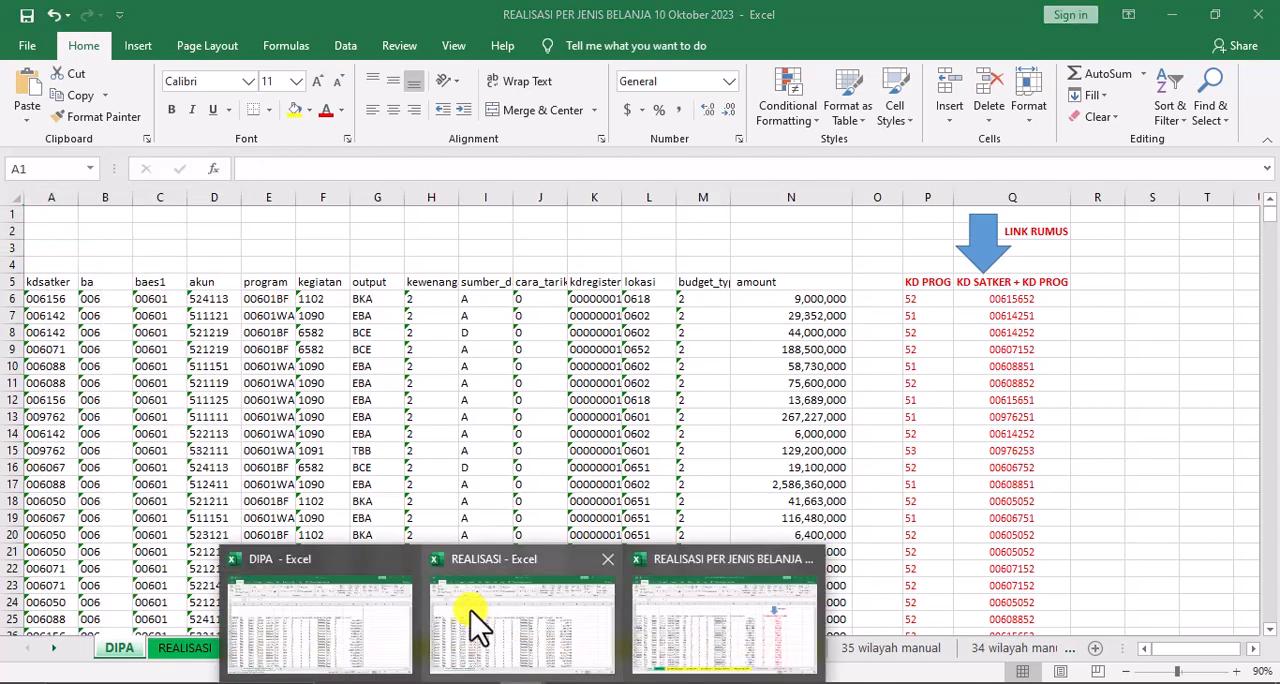
pyautogui.click(471, 623)
pyautogui.moveTo(44, 200); pyautogui.dragTo(920, 234)
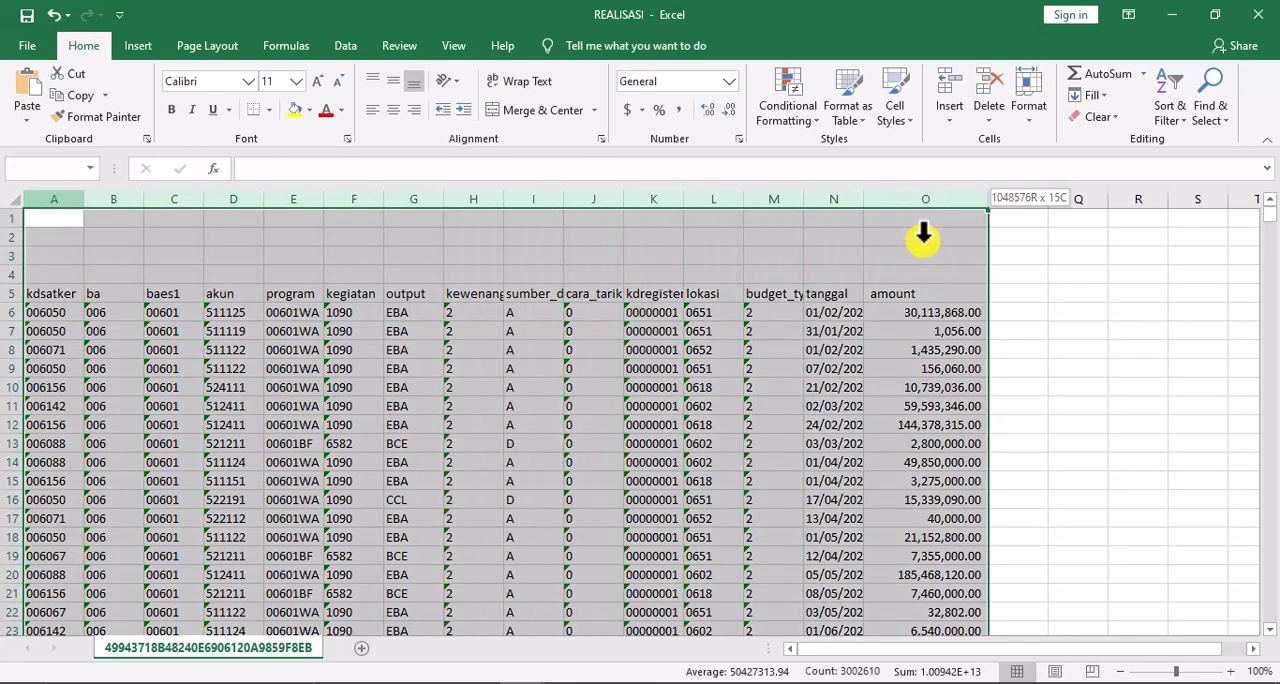
pyautogui.rightClick(920, 234)
pyautogui.click(952, 250)
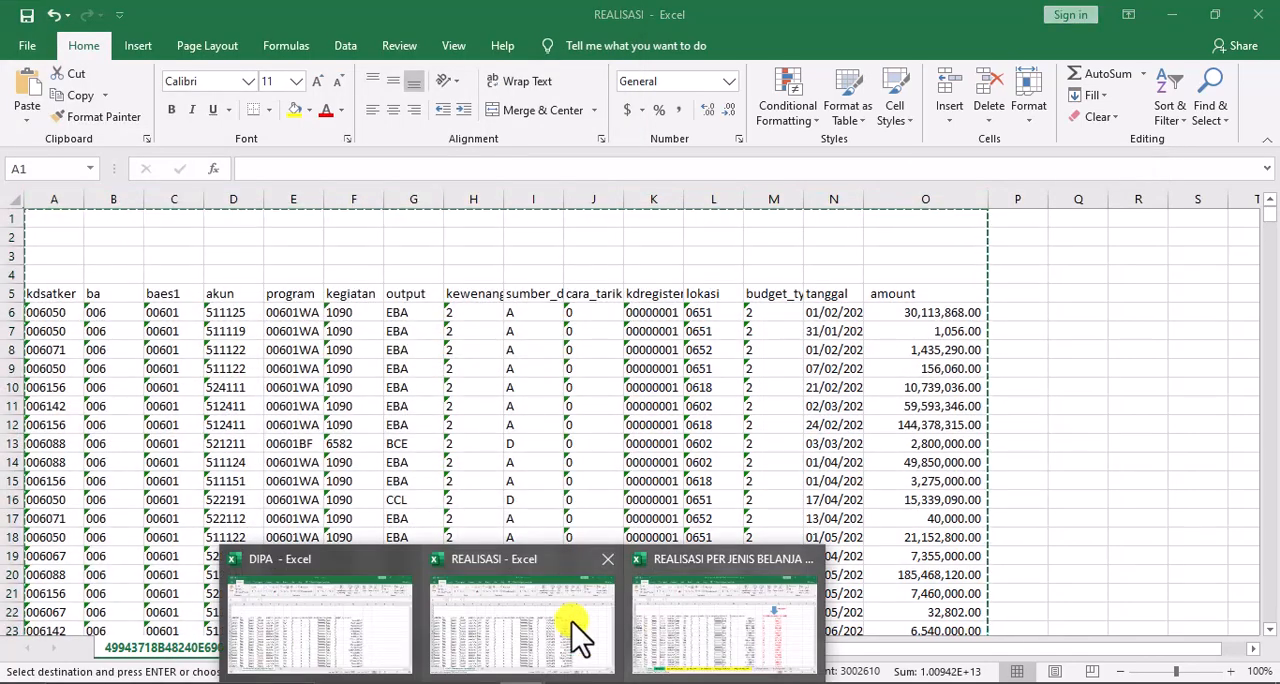
pyautogui.click(1112, 292)
pyautogui.press('Escape')
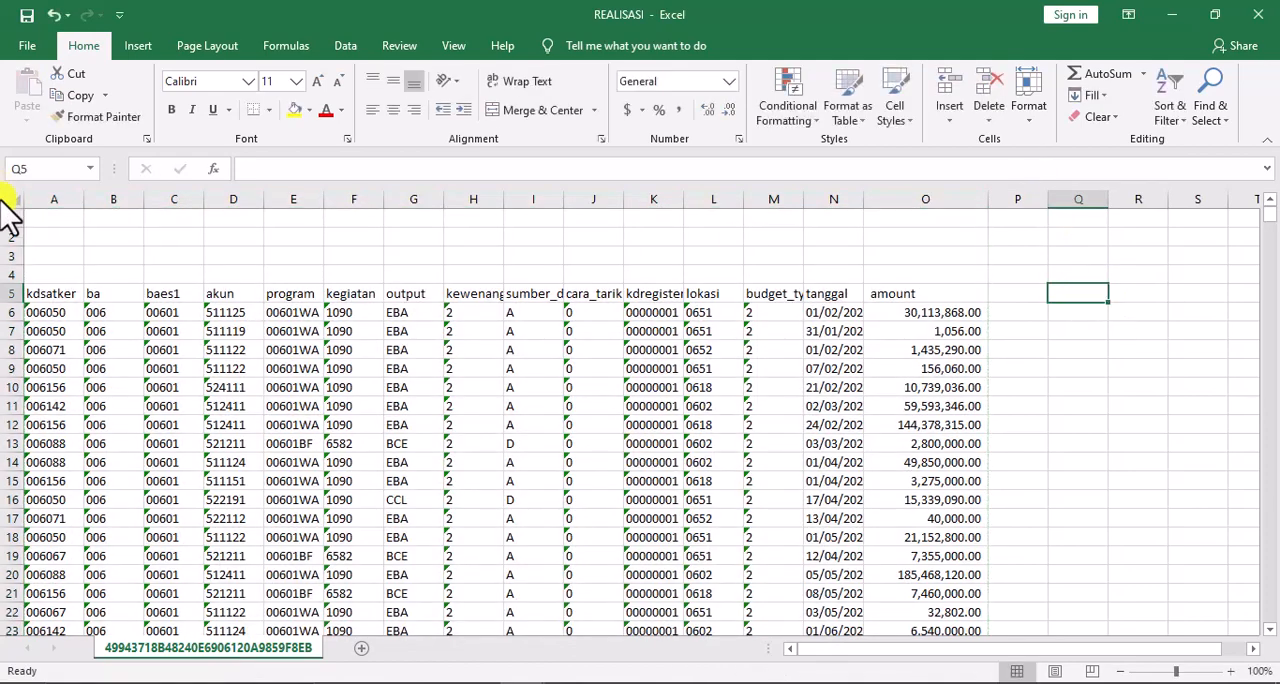
# Copy columns A to O of the REALISASI workbook
pyautogui.click(45, 237)
pyautogui.moveTo(45, 203); pyautogui.dragTo(902, 268)
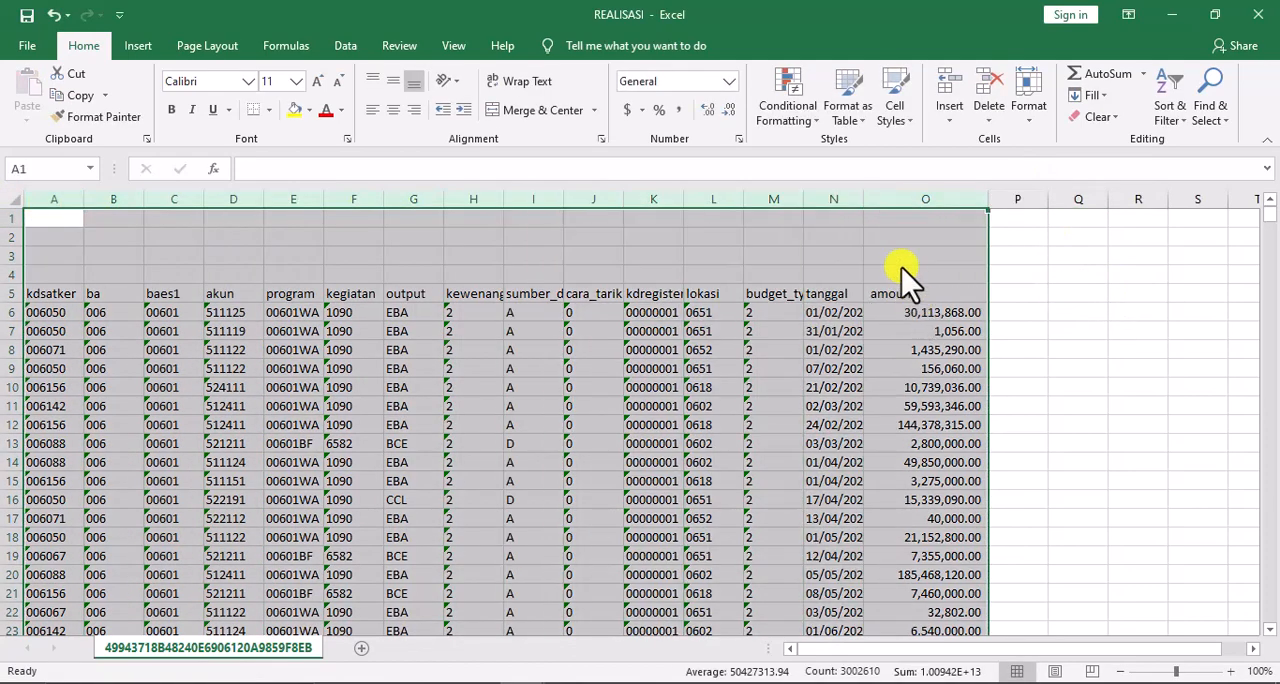
pyautogui.rightClick(902, 268)
pyautogui.click(935, 288)
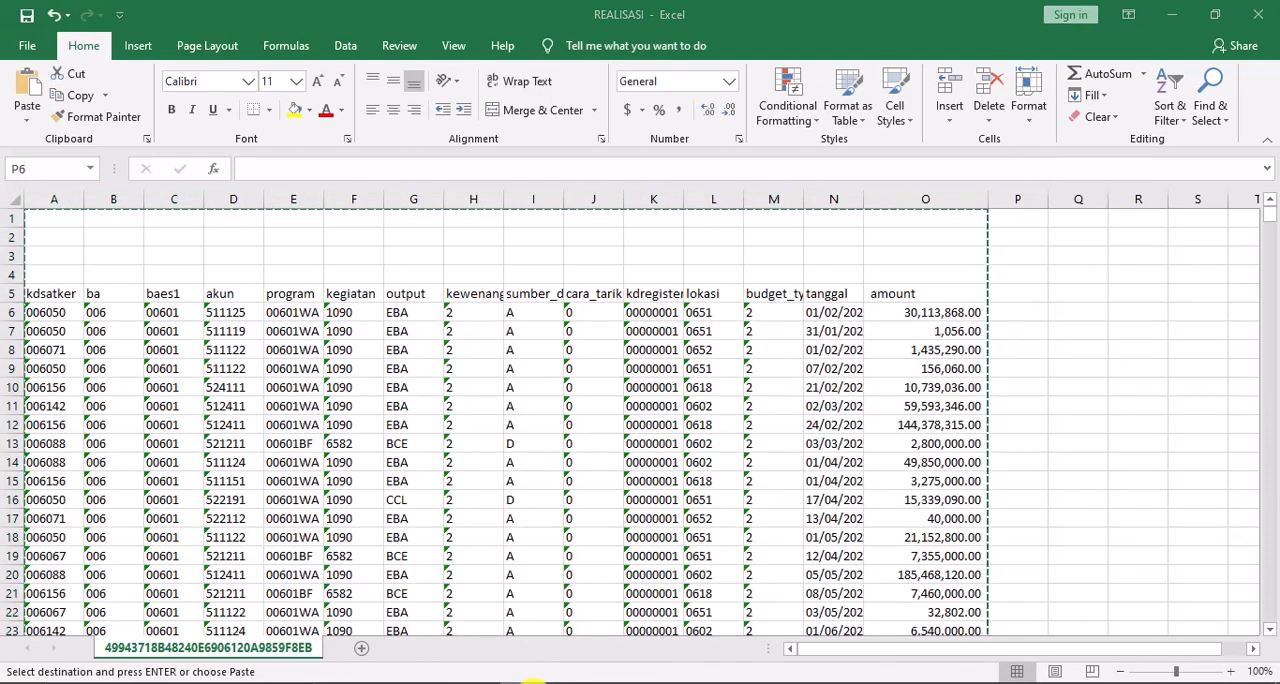
# Paste the copied realisasi data as values at A1 of the REALISASI sheet in the REALISASI PER JENIS BELANJA 10 Oktober 2023 workbook
pyautogui.click(673, 623)
pyautogui.click(185, 648)
pyautogui.rightClick(55, 214)
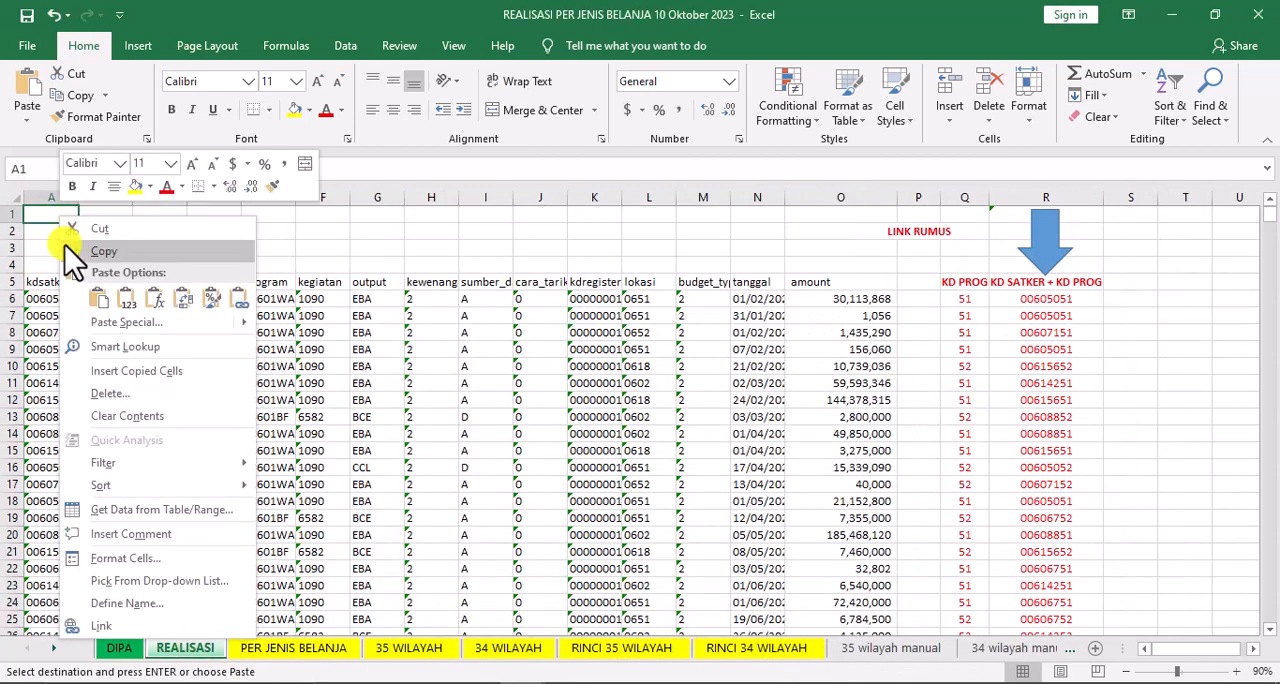
pyautogui.click(128, 298)
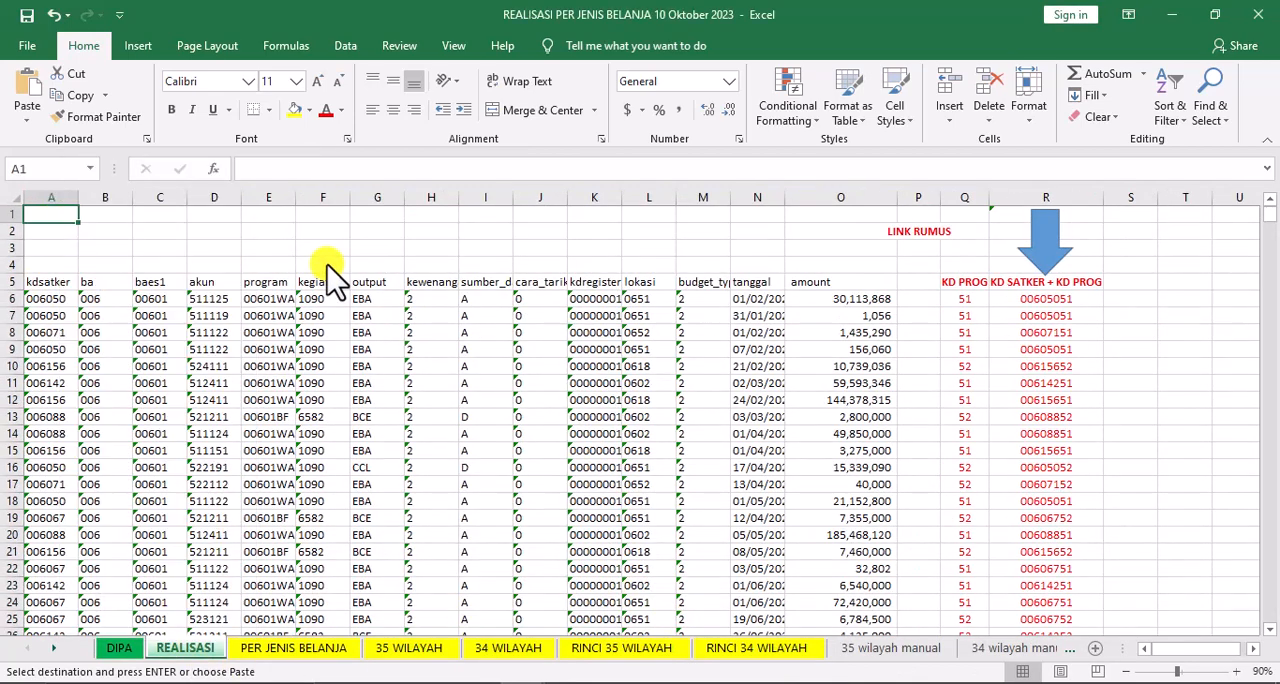
# Check the TOTAL REALISASI row's figures on the PER JENIS BELANJA sheet
pyautogui.click(240, 650)
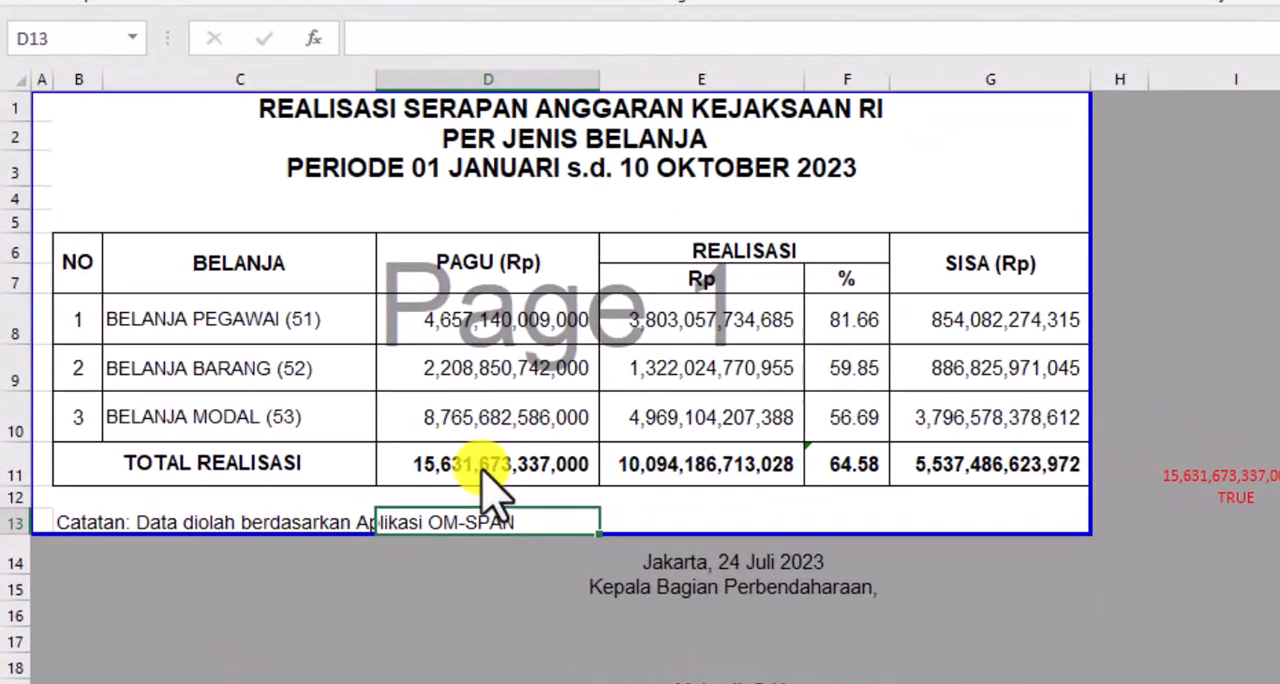
pyautogui.moveTo(331, 462); pyautogui.dragTo(465, 465)
pyautogui.moveTo(676, 458); pyautogui.dragTo(985, 460)
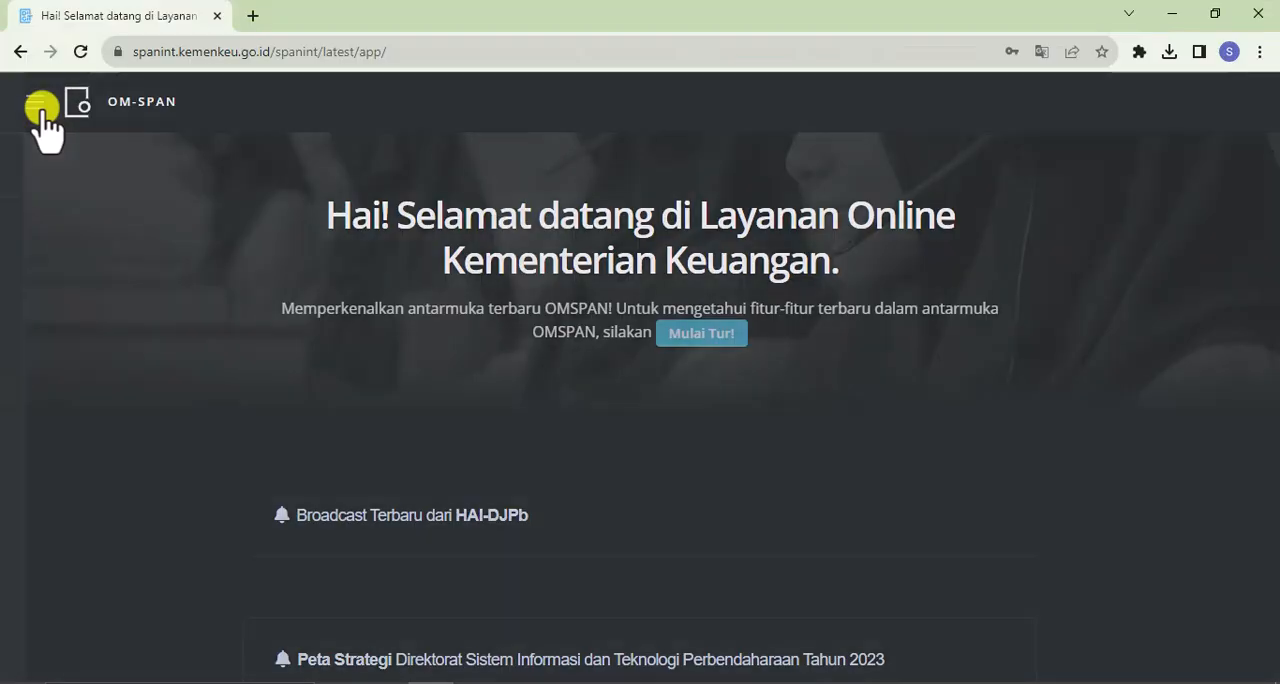
# Open OM-SPAN's Data Realisasi report Eselon 1 per Jenis Belanja in the browser
pyautogui.click(37, 109)
pyautogui.moveTo(215, 370)
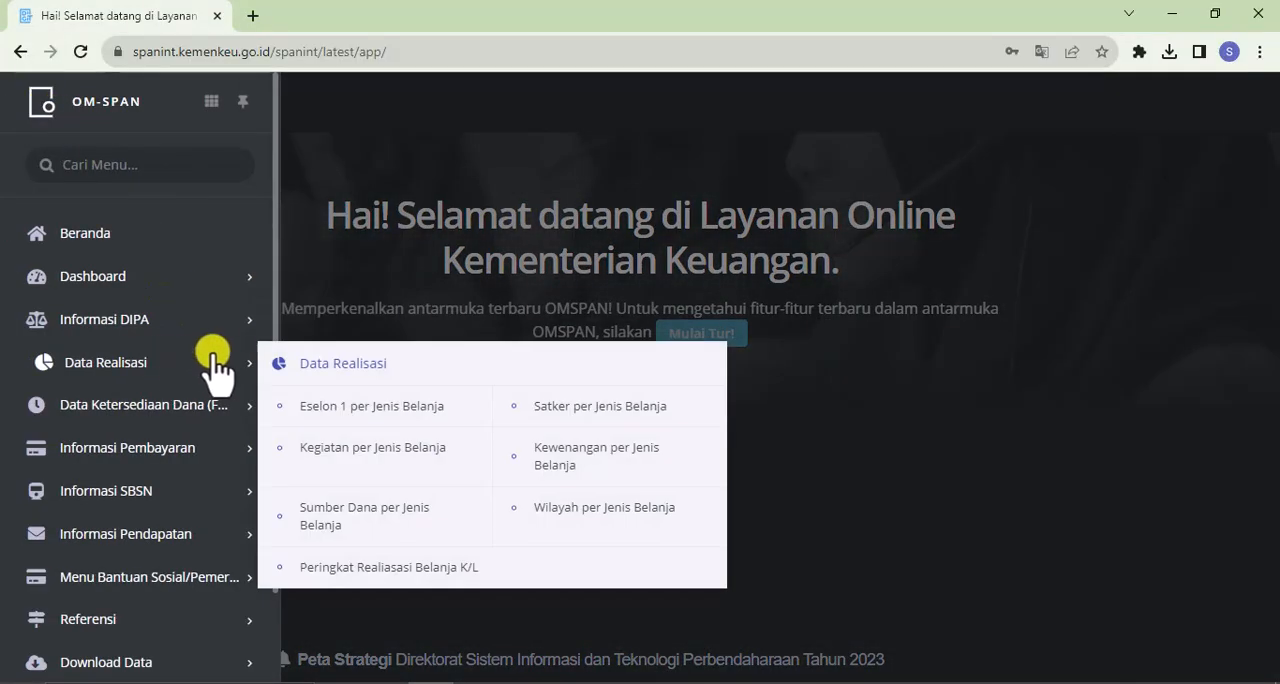
pyautogui.click(322, 408)
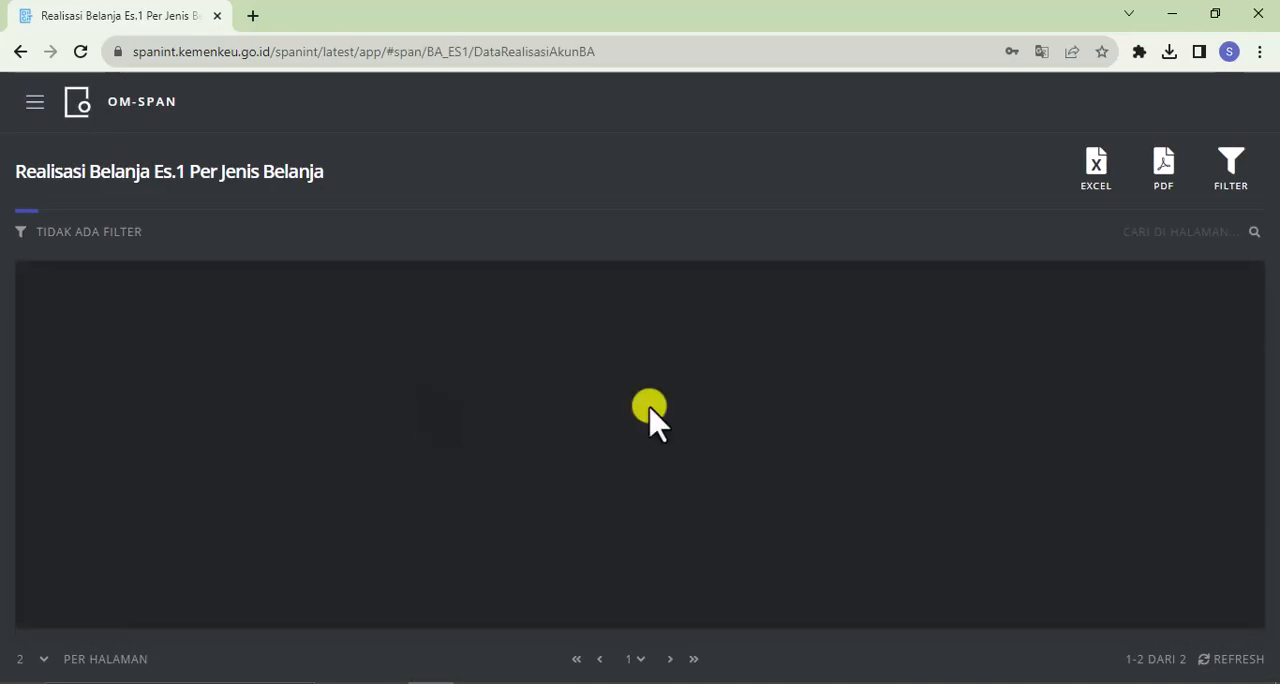
# Download the Eselon 1 per Jenis Belanja report as a PDF and open it beside the workbook to check its Total column
pyautogui.click(1166, 170)
pyautogui.click(971, 106)
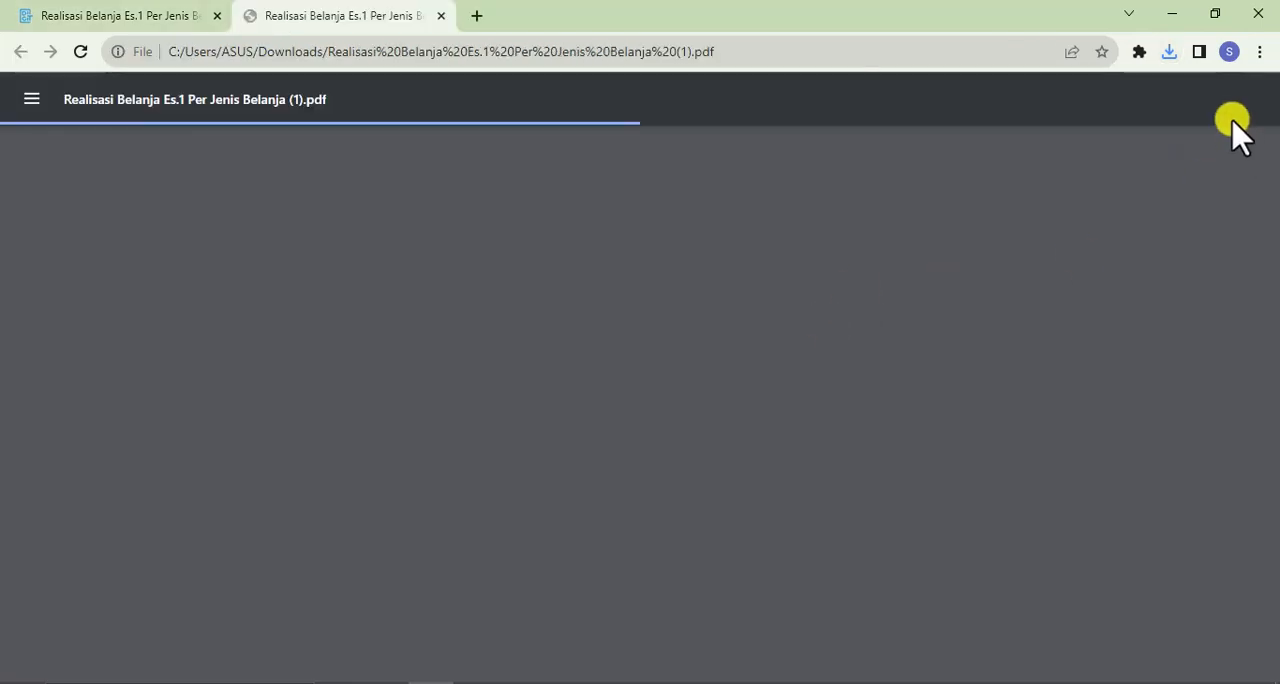
pyautogui.click(1222, 12)
pyautogui.scroll(-2, 565, 508)
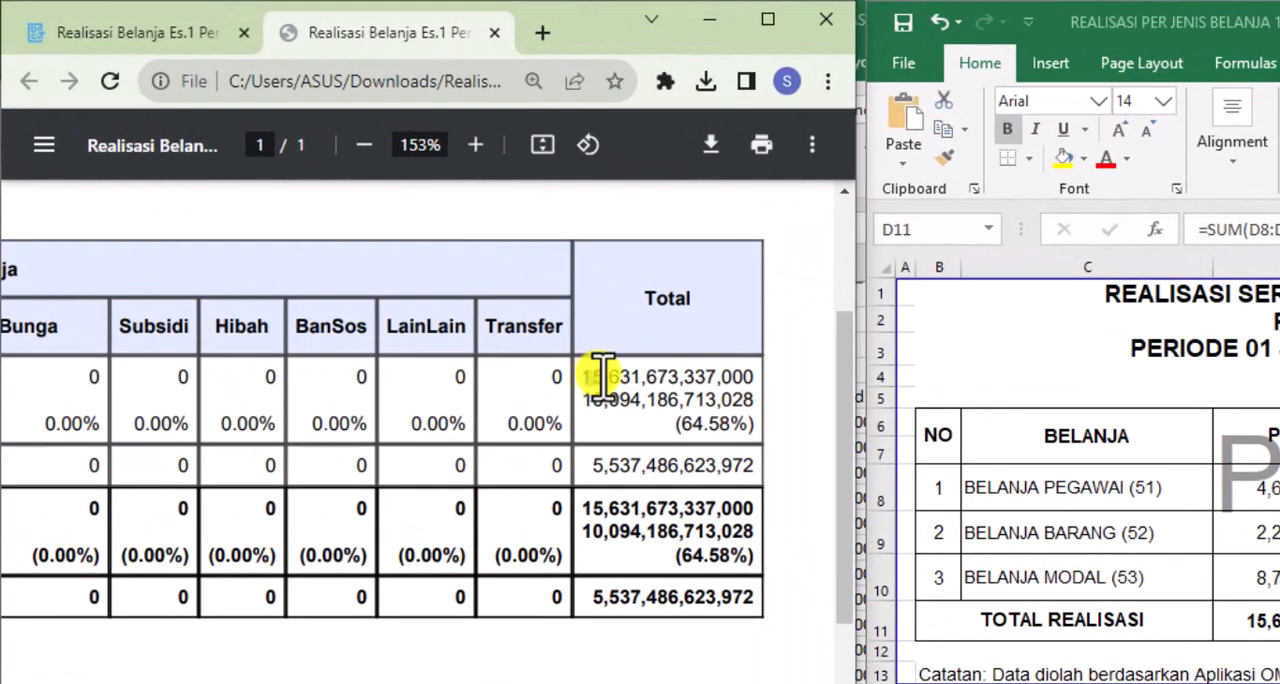
pyautogui.moveTo(590, 377); pyautogui.dragTo(760, 415)
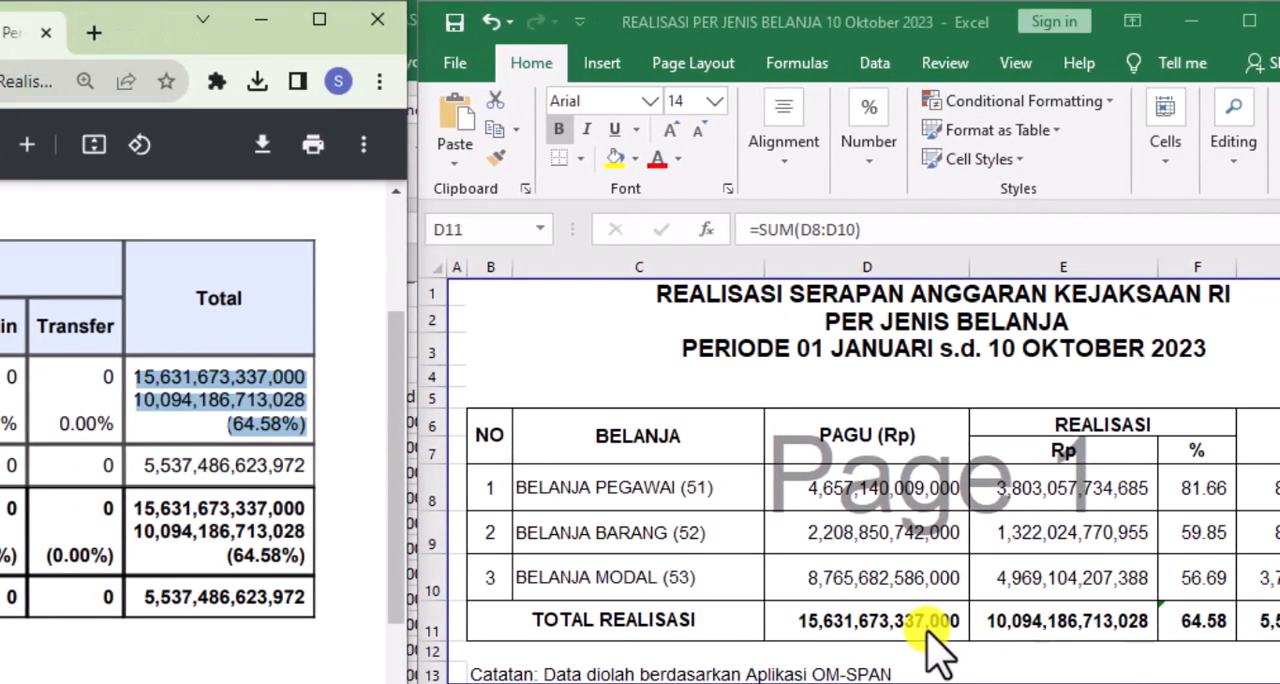
# Compare the TOTAL REALISASI row with the PDF report, then review the title and three belanja categories on the PER JENIS BELANJA sheet
pyautogui.moveTo(926, 626); pyautogui.dragTo(1215, 625)
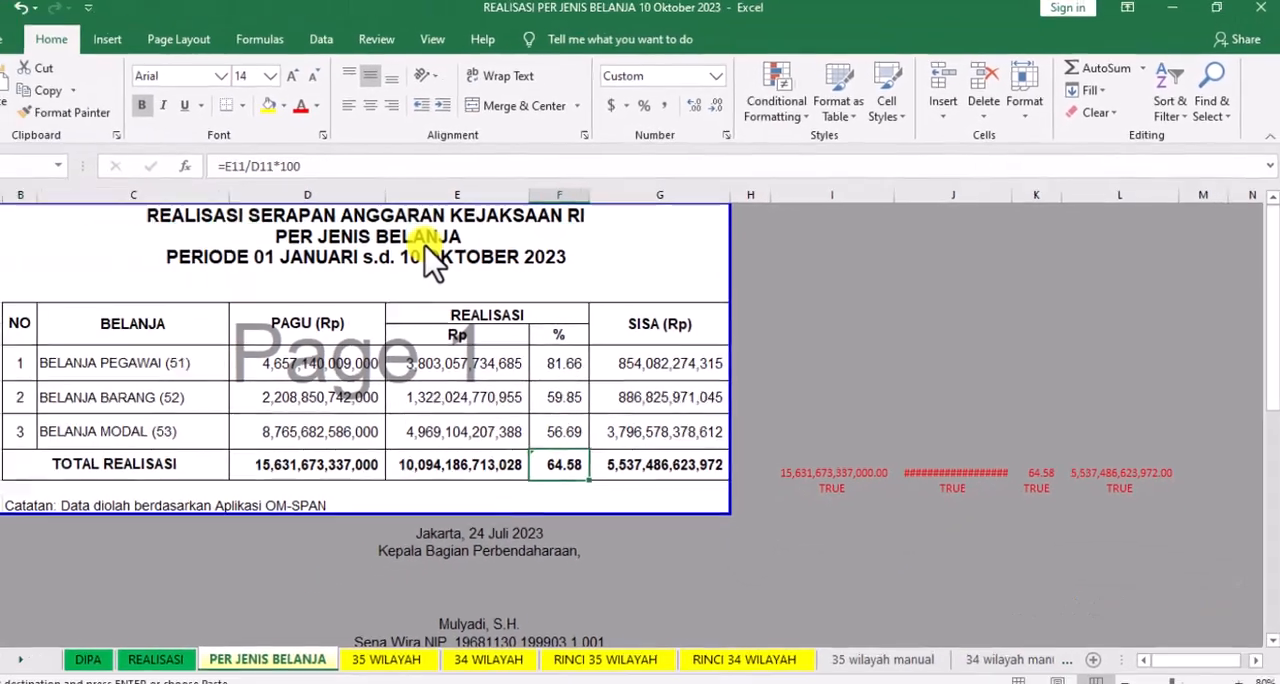
pyautogui.click(446, 244)
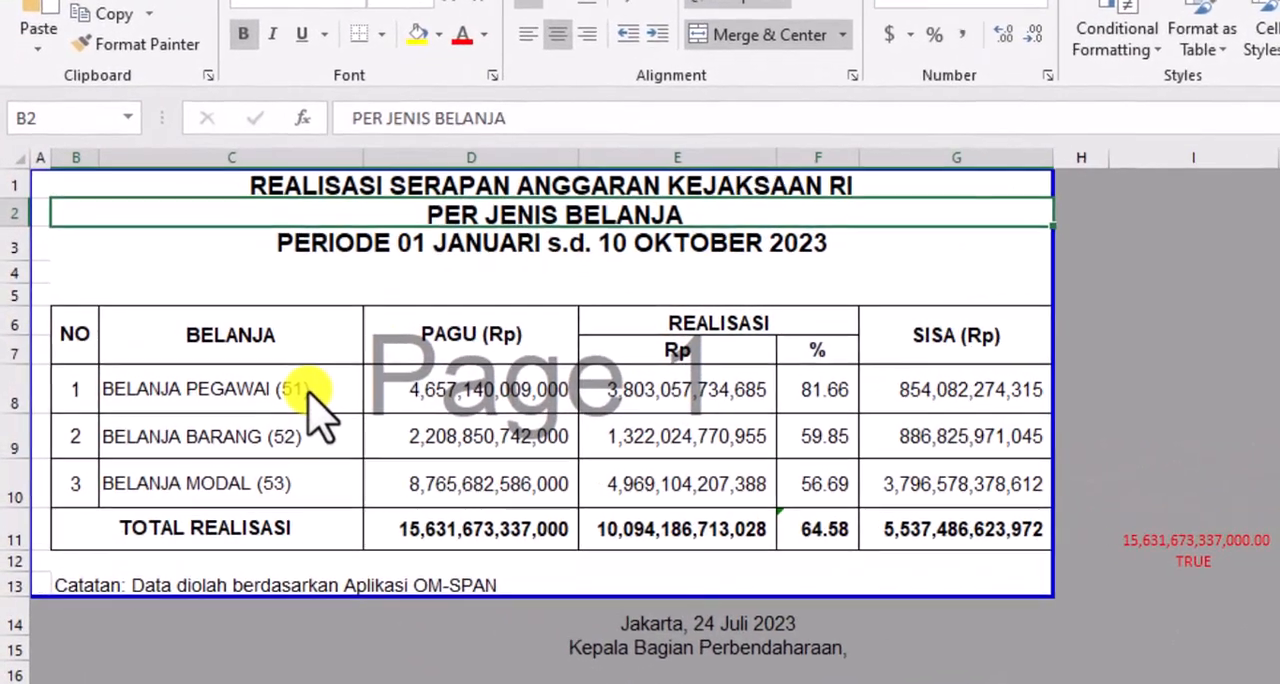
pyautogui.click(218, 363)
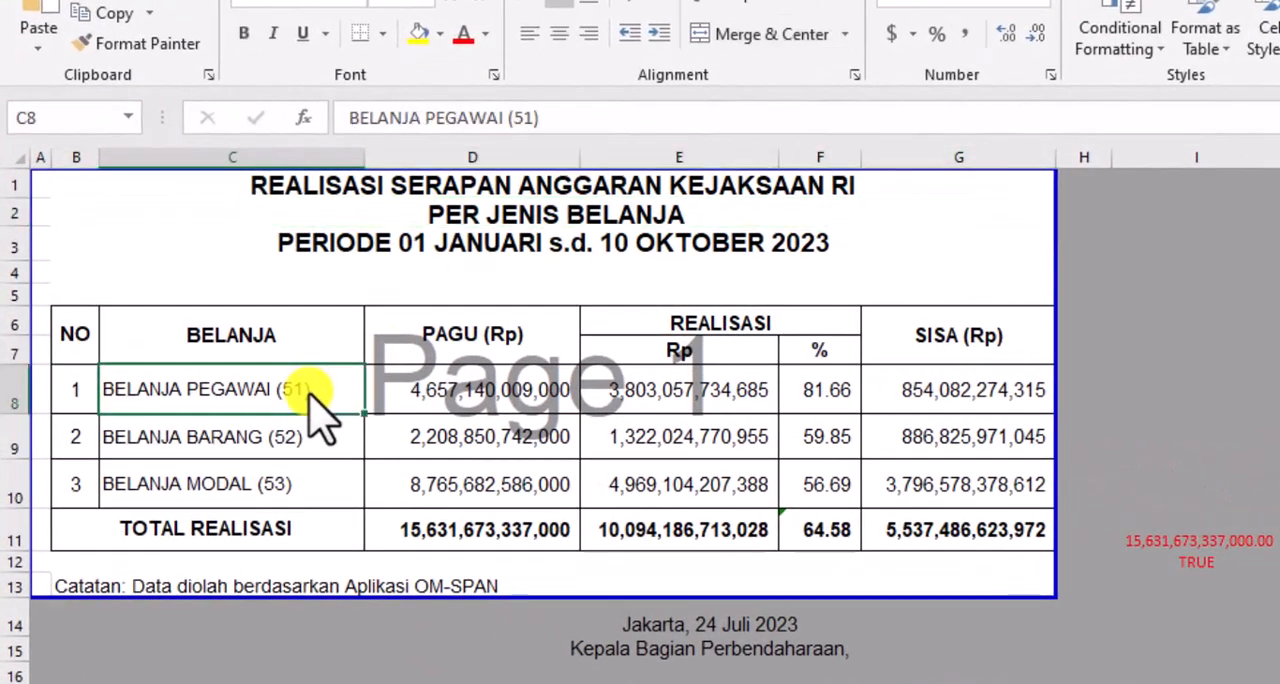
pyautogui.click(305, 438)
pyautogui.click(288, 490)
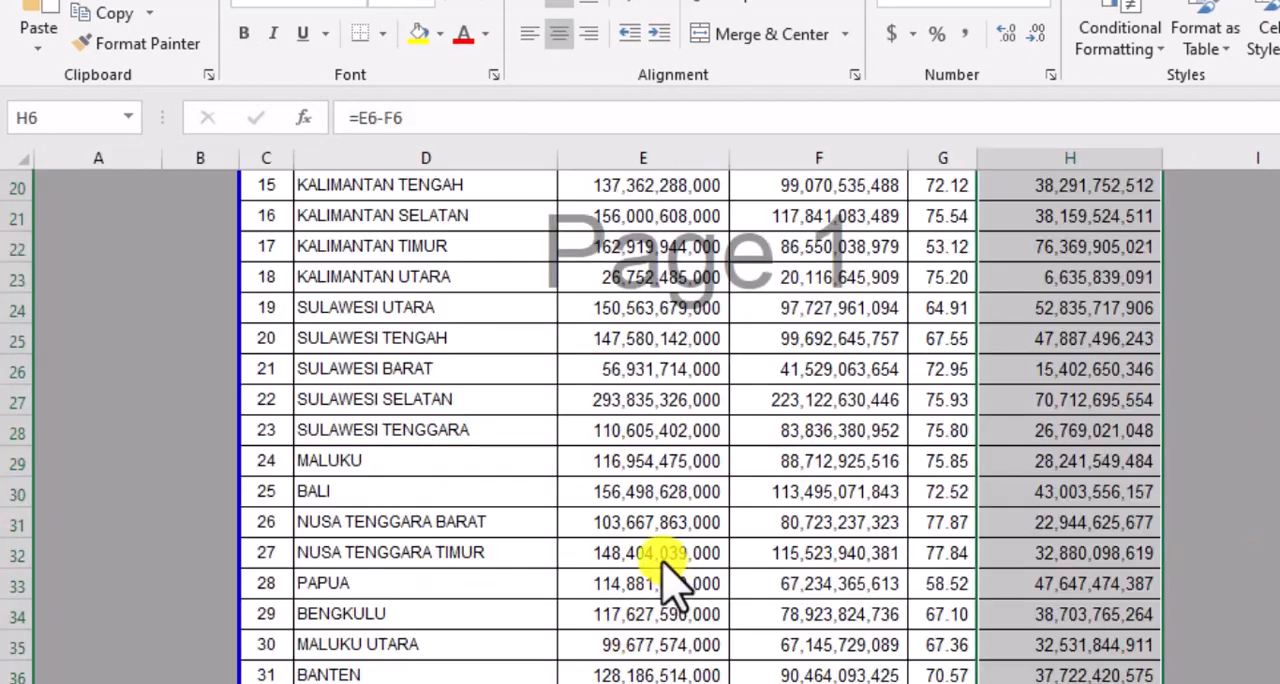
# Review the 35 WILAYAH sheet from its period title and SATKER PUSAT row down to PAPUA BARAT and the total row
pyautogui.scroll(7, 590, 530)
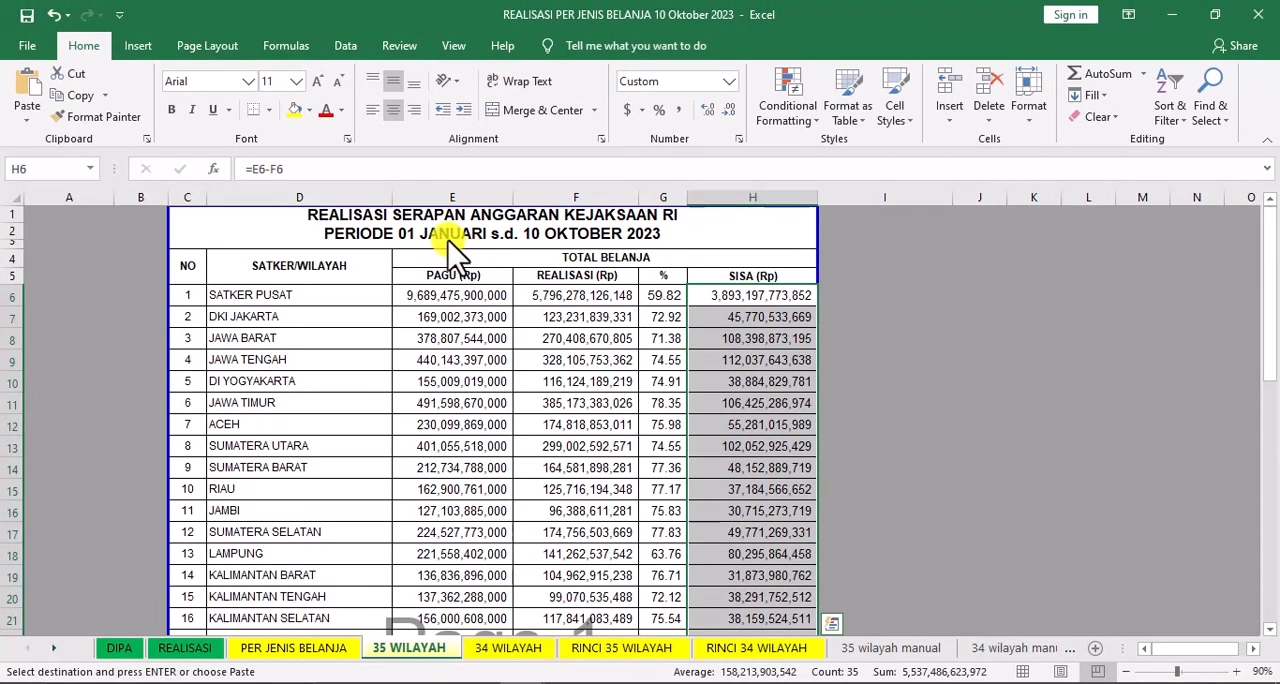
pyautogui.click(450, 250)
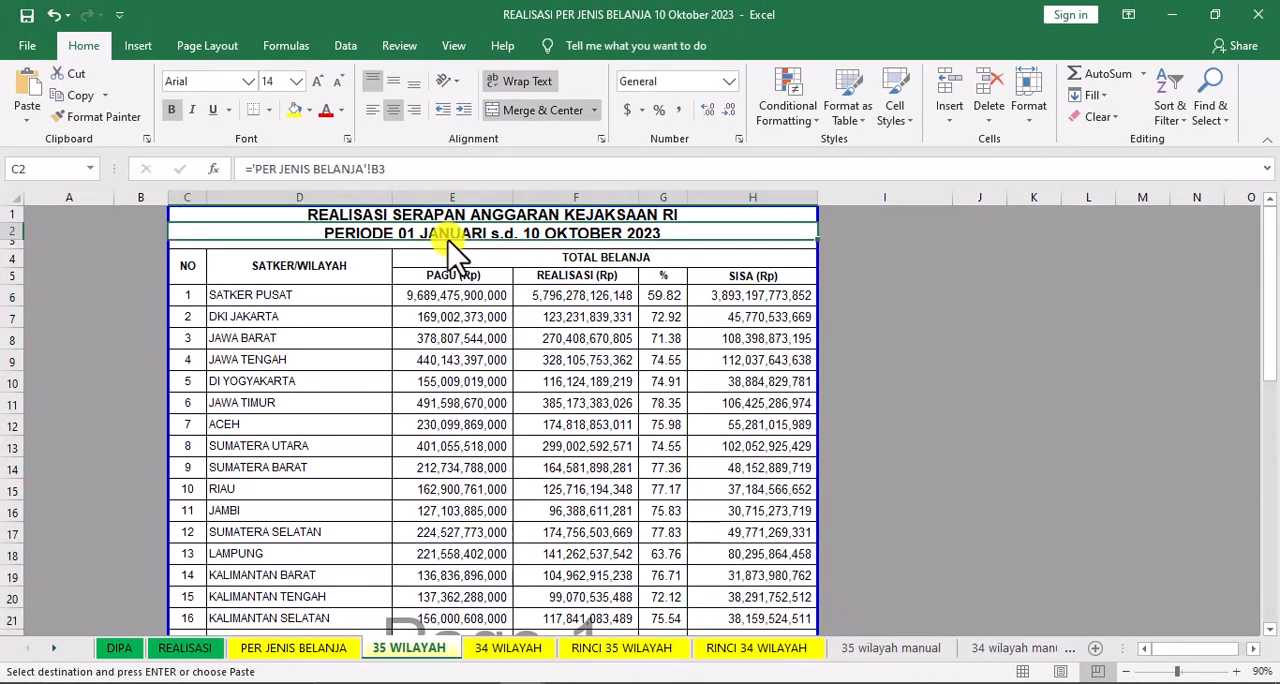
pyautogui.click(245, 295)
pyautogui.scroll(-6, 290, 345)
pyautogui.scroll(-4, 290, 345)
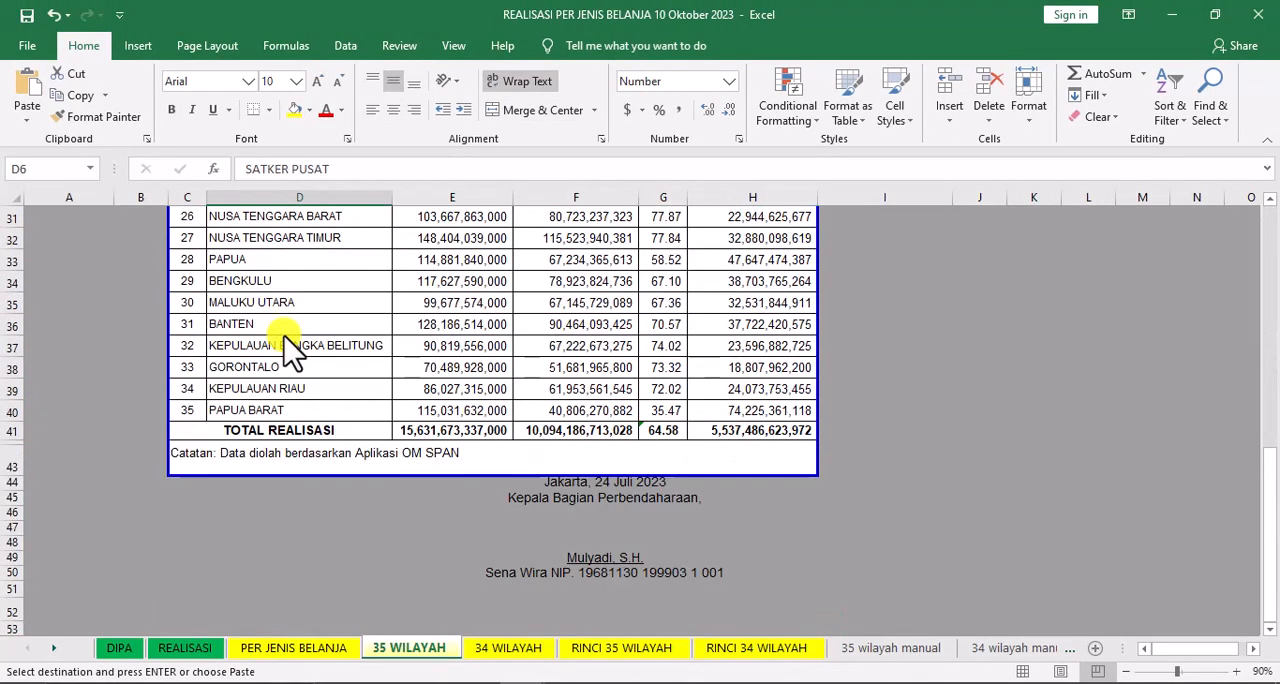
pyautogui.click(284, 410)
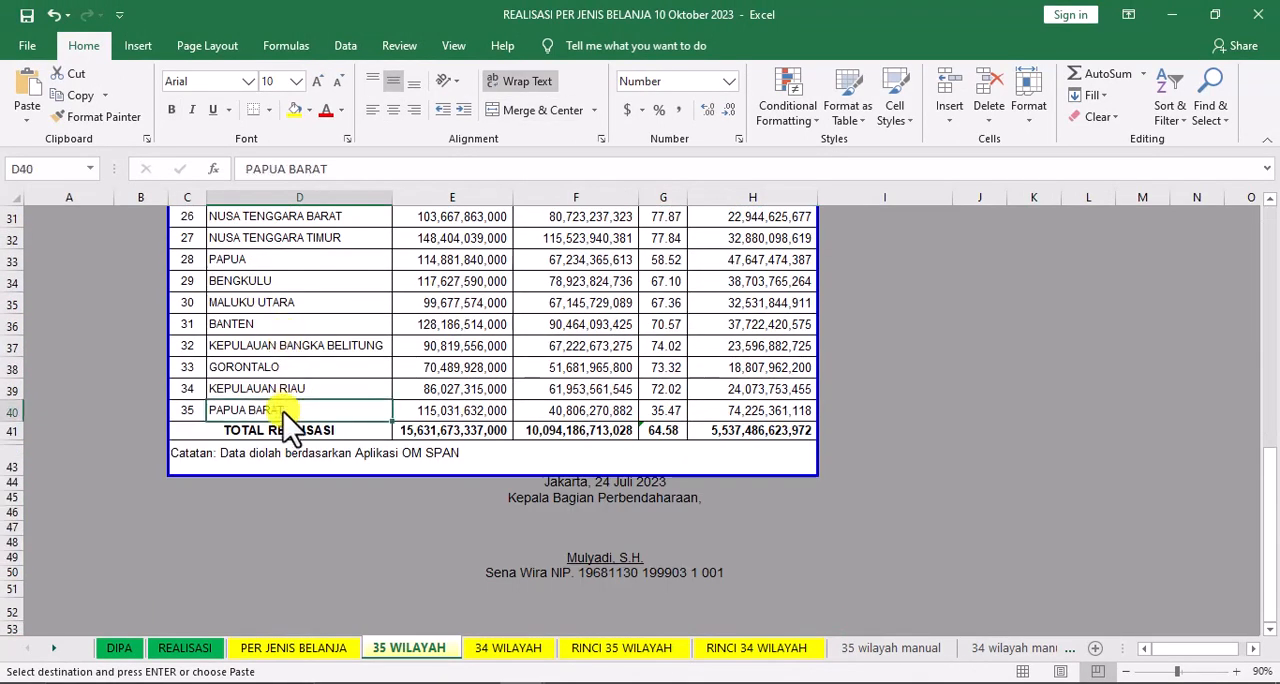
# Review the 34 WILAYAH sheet's regional realisation rows down to its TOTAL REALISASI row
pyautogui.click(508, 648)
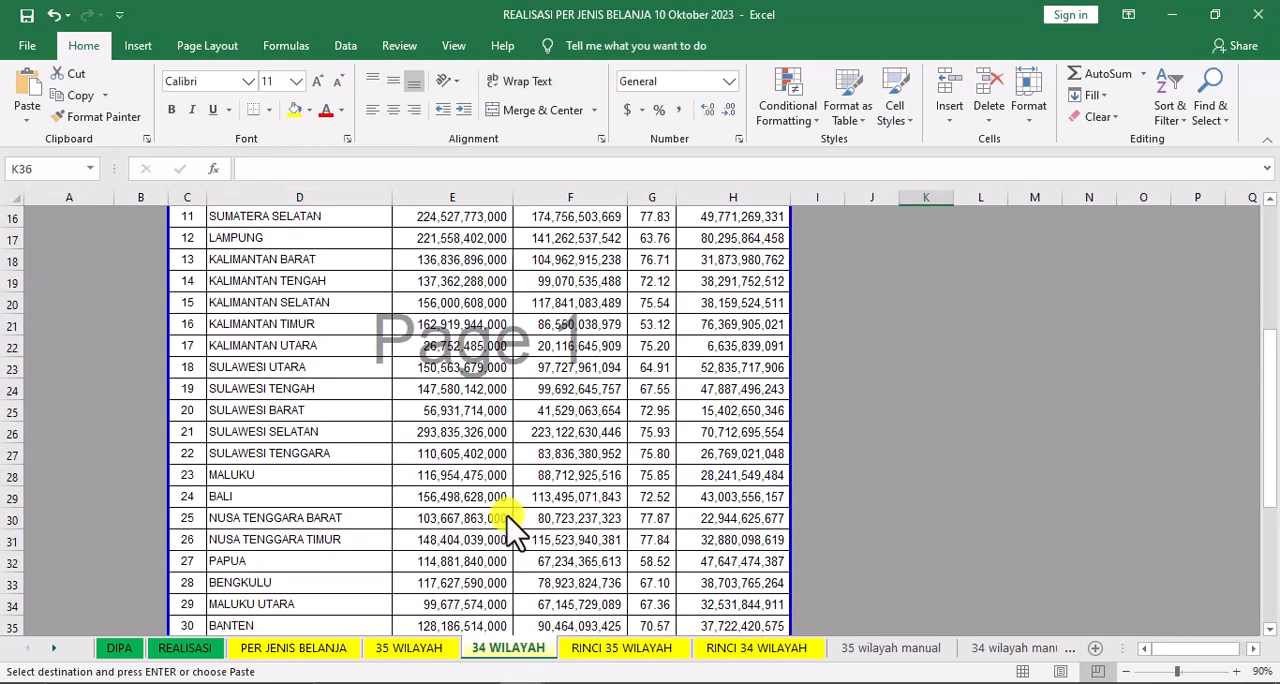
pyautogui.scroll(5, 504, 509)
pyautogui.scroll(-5, 504, 509)
pyautogui.scroll(-1, 504, 509)
pyautogui.scroll(-4, 503, 509)
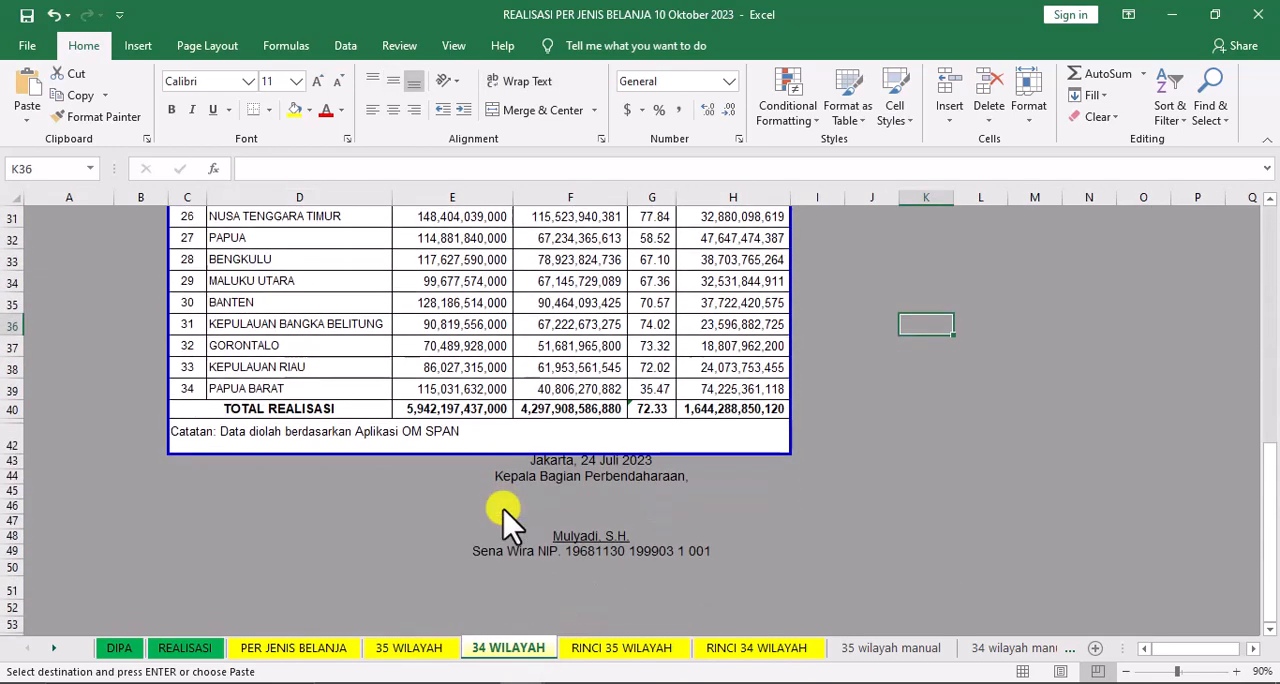
# Examine the RINCI 35 WILAYAH sheet's title and its breakdown of each region by jenis belanja
pyautogui.click(606, 650)
pyautogui.scroll(13, 470, 518)
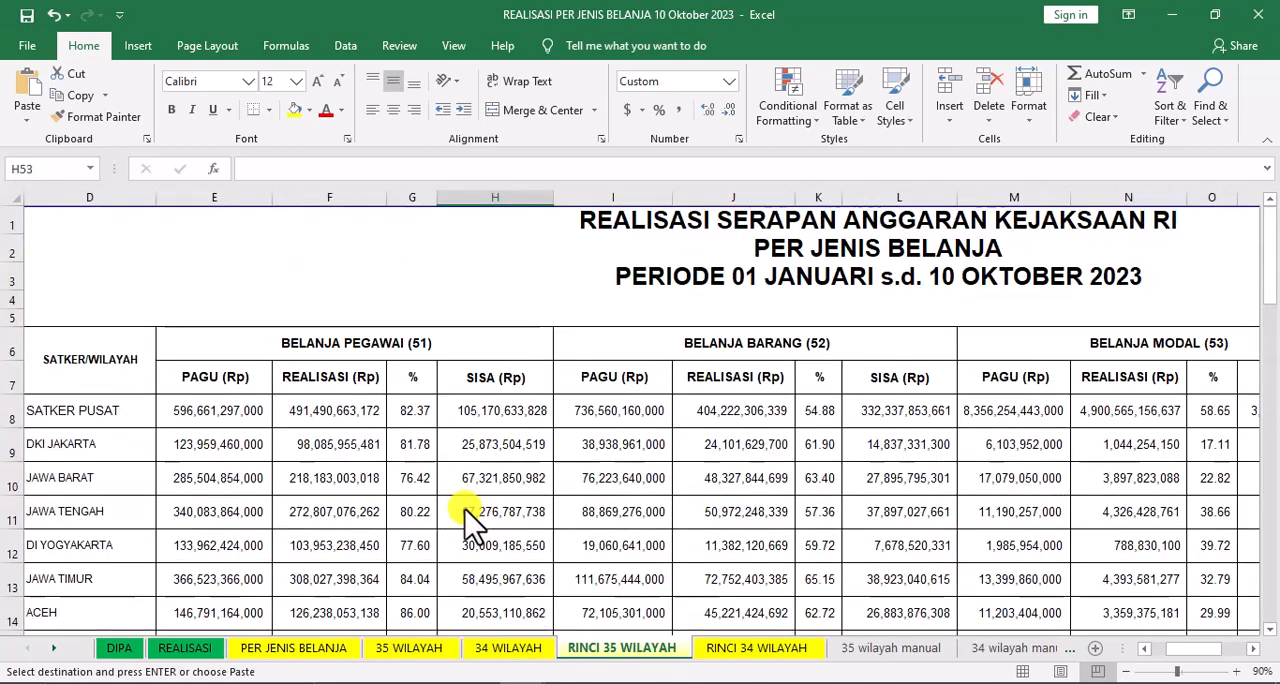
pyautogui.click(810, 255)
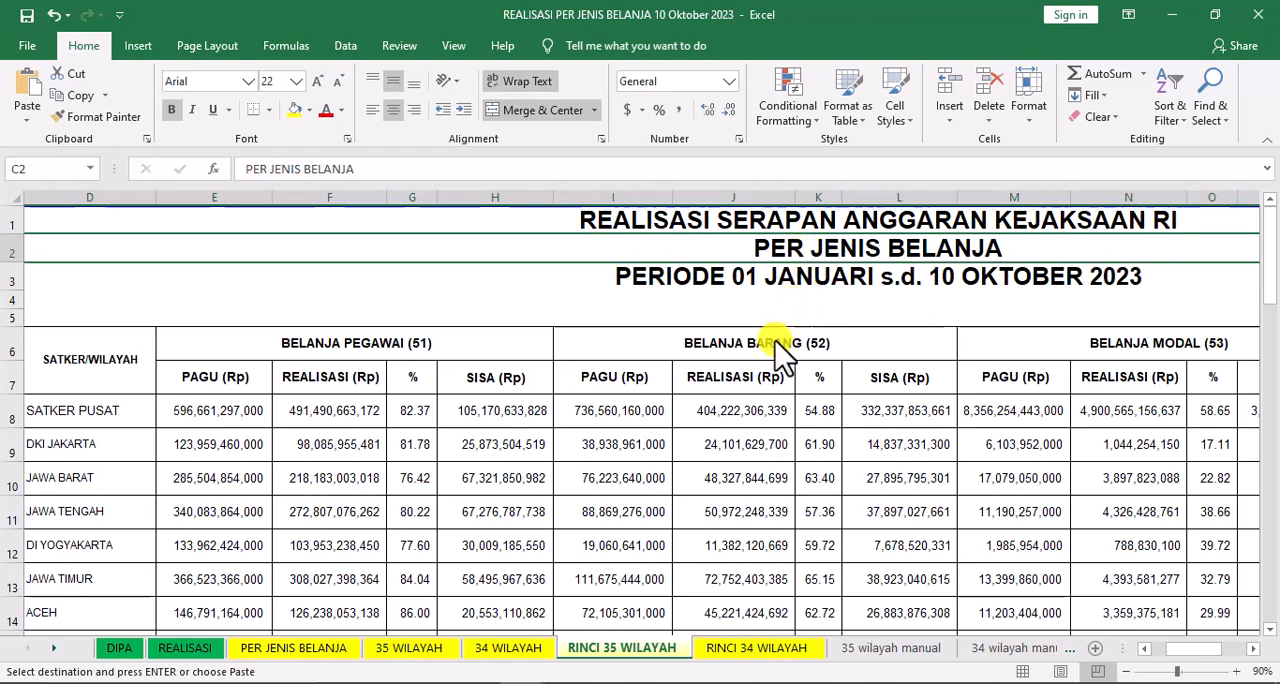